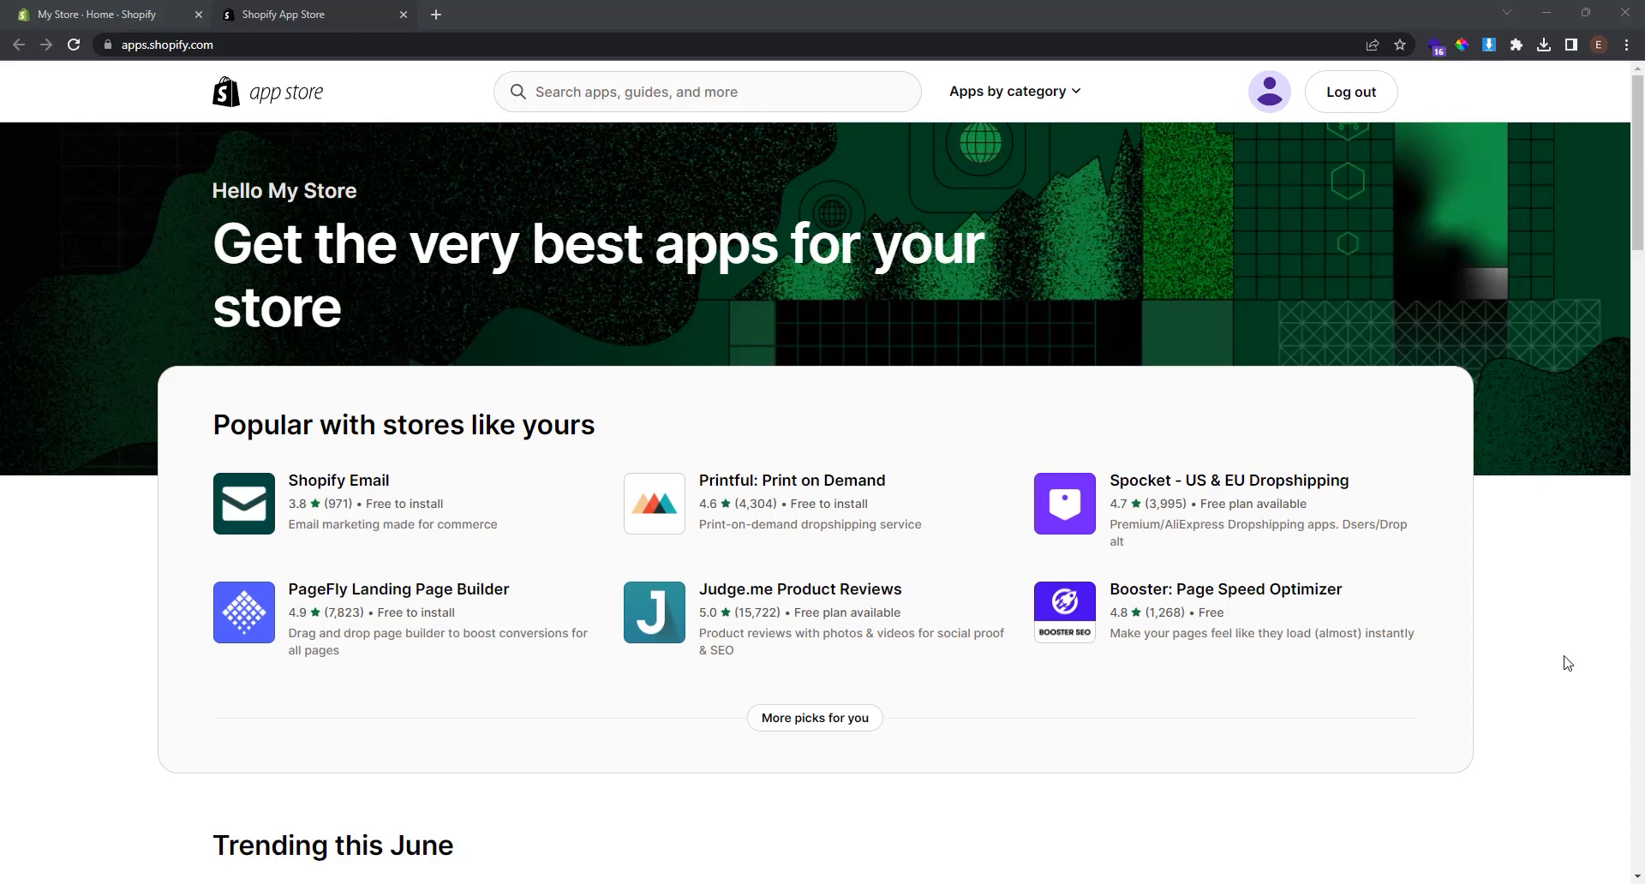
Search the App Store for judge.me to list its 115 matching apps.
{"action": "left_click", "coordinate": [577, 93]}
{"action": "type", "text": "jud"}
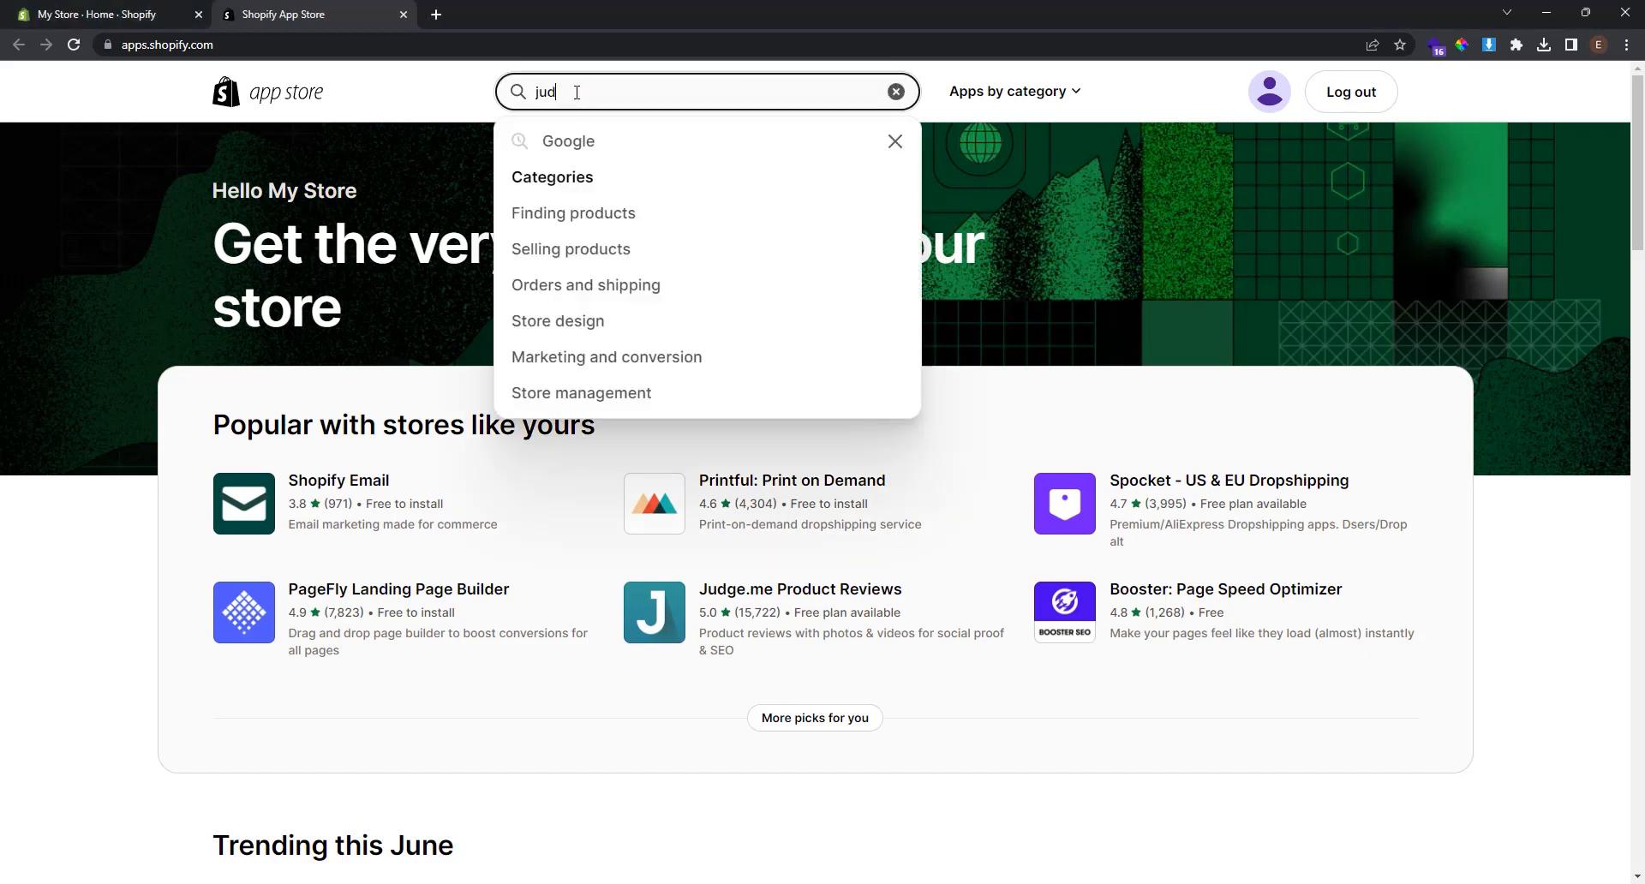
{"action": "type", "text": "ge.me"}
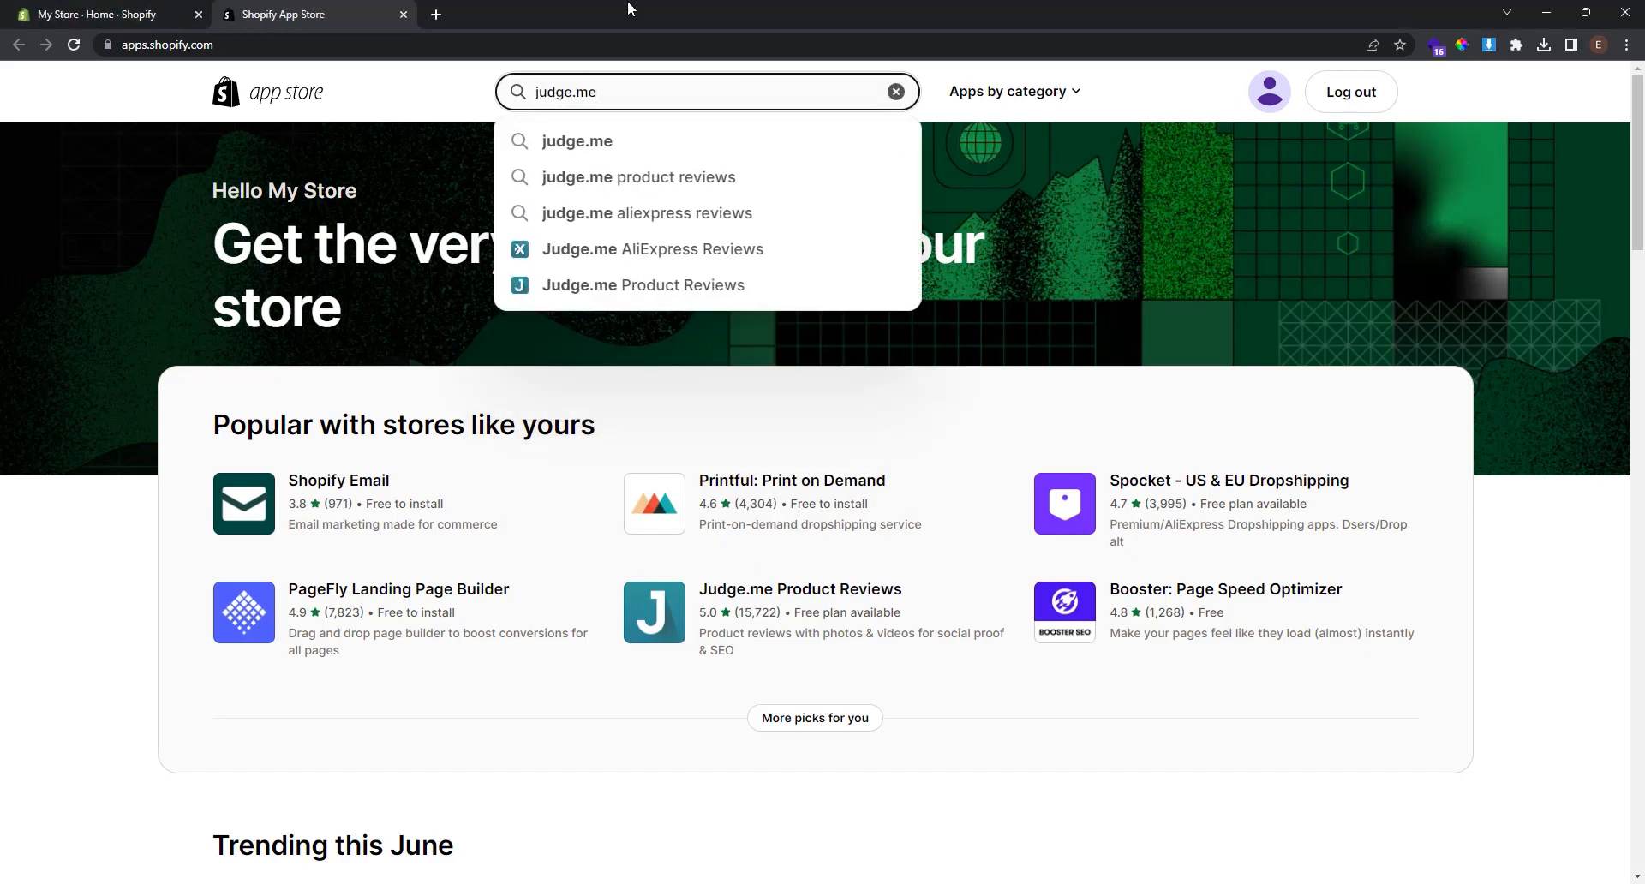
{"action": "left_click", "coordinate": [585, 152]}
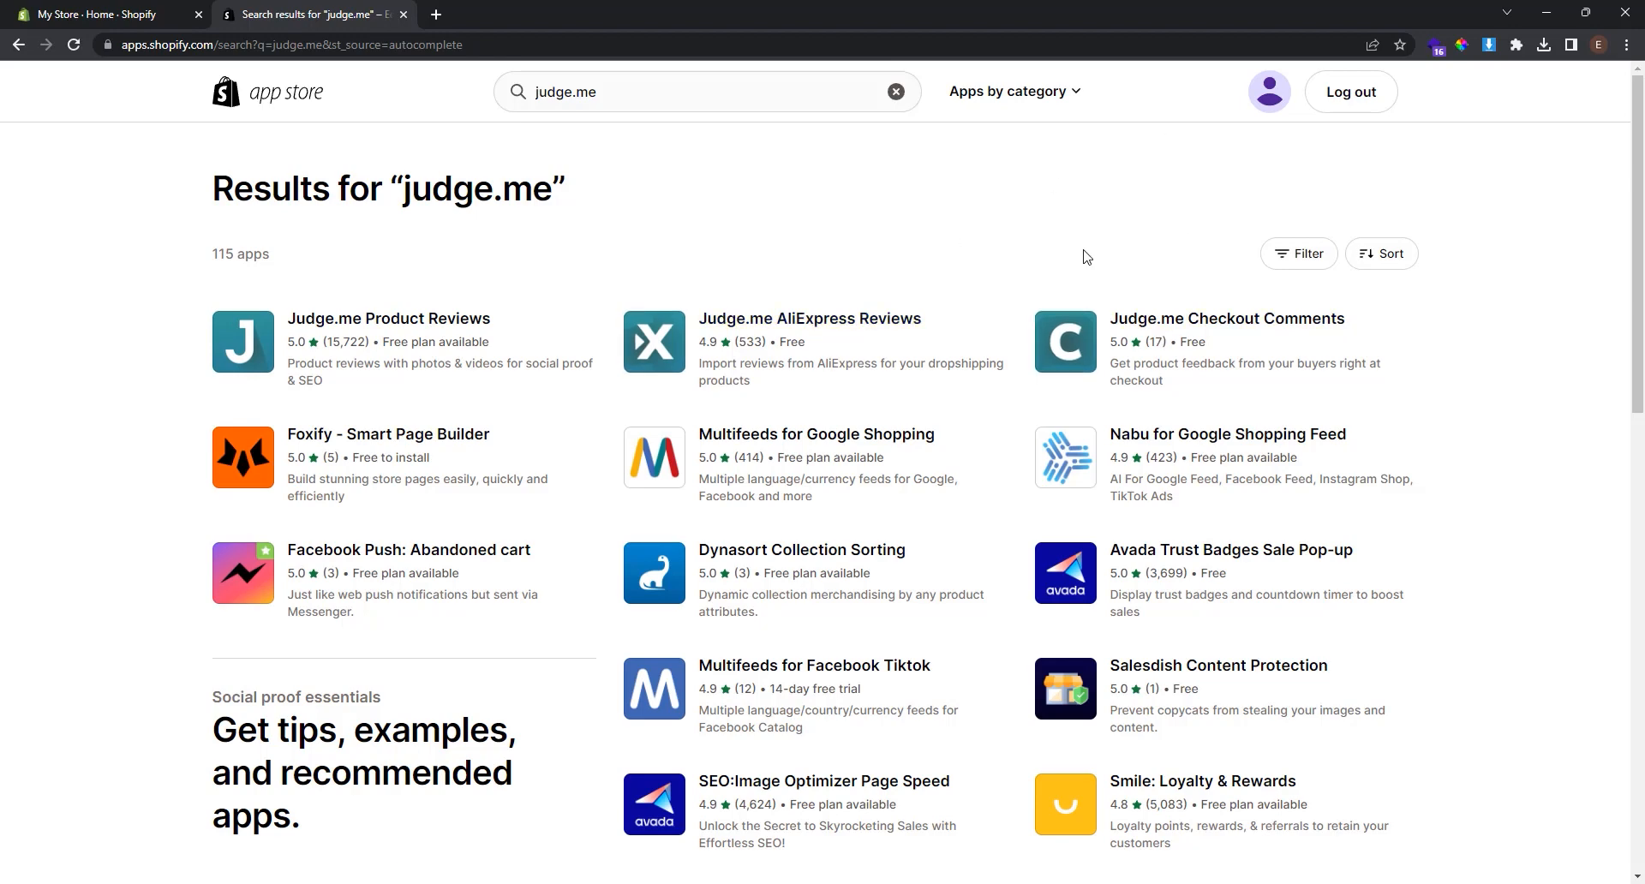
Open the Judge.me Product Reviews listing, check its pricing, and start adding it.
{"action": "left_click", "coordinate": [432, 319]}
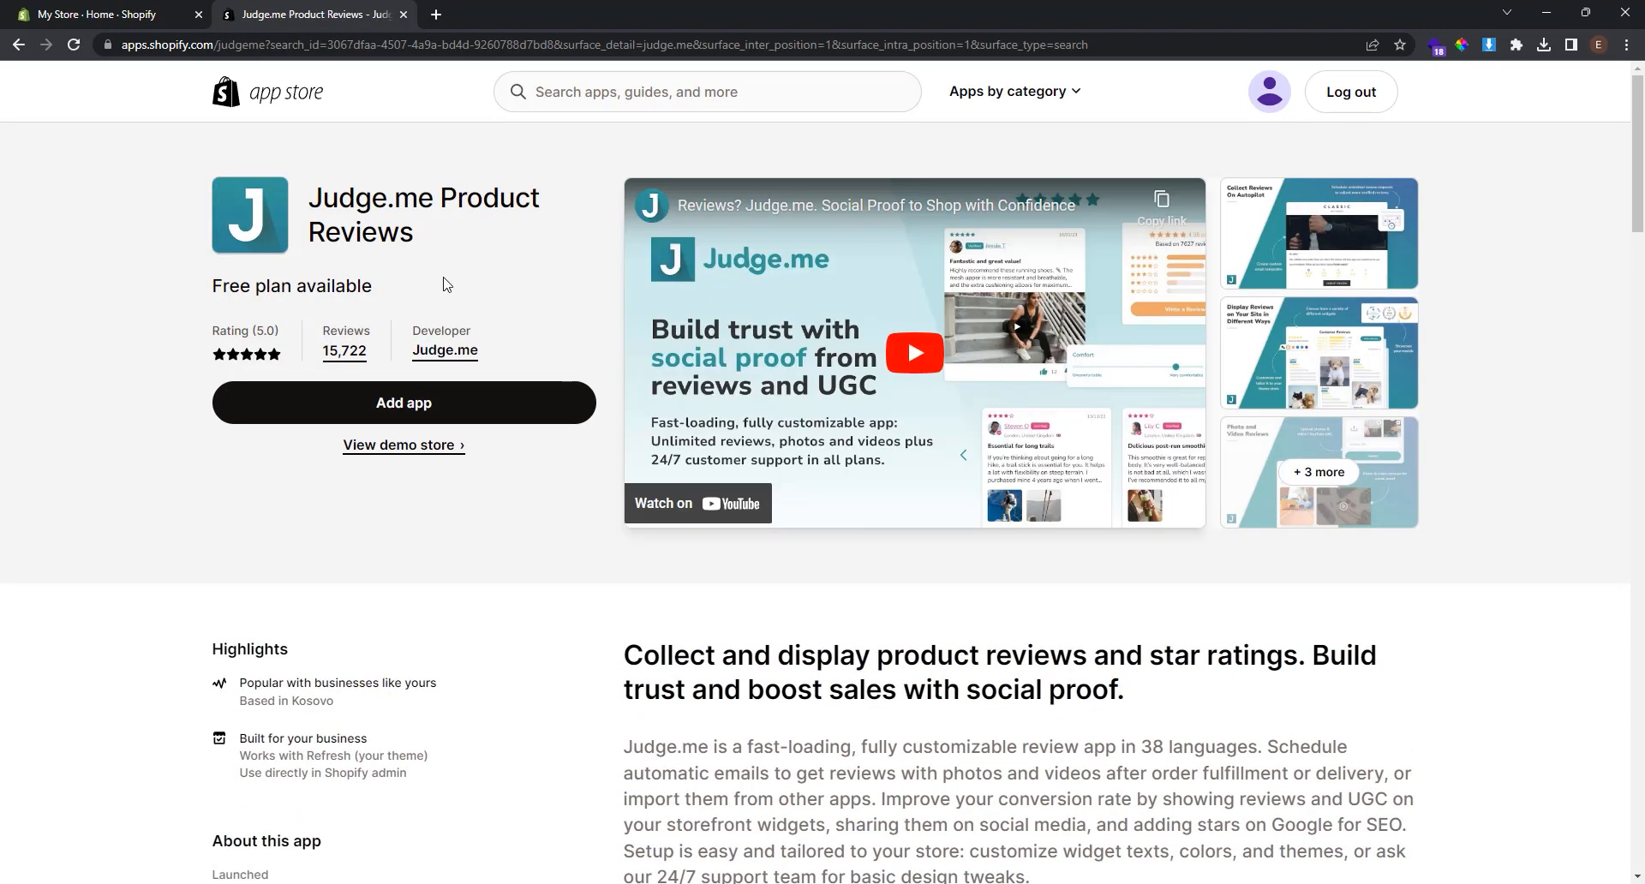
{"action": "scroll", "coordinate": [445, 284], "scroll_direction": "down", "scroll_amount": 10}
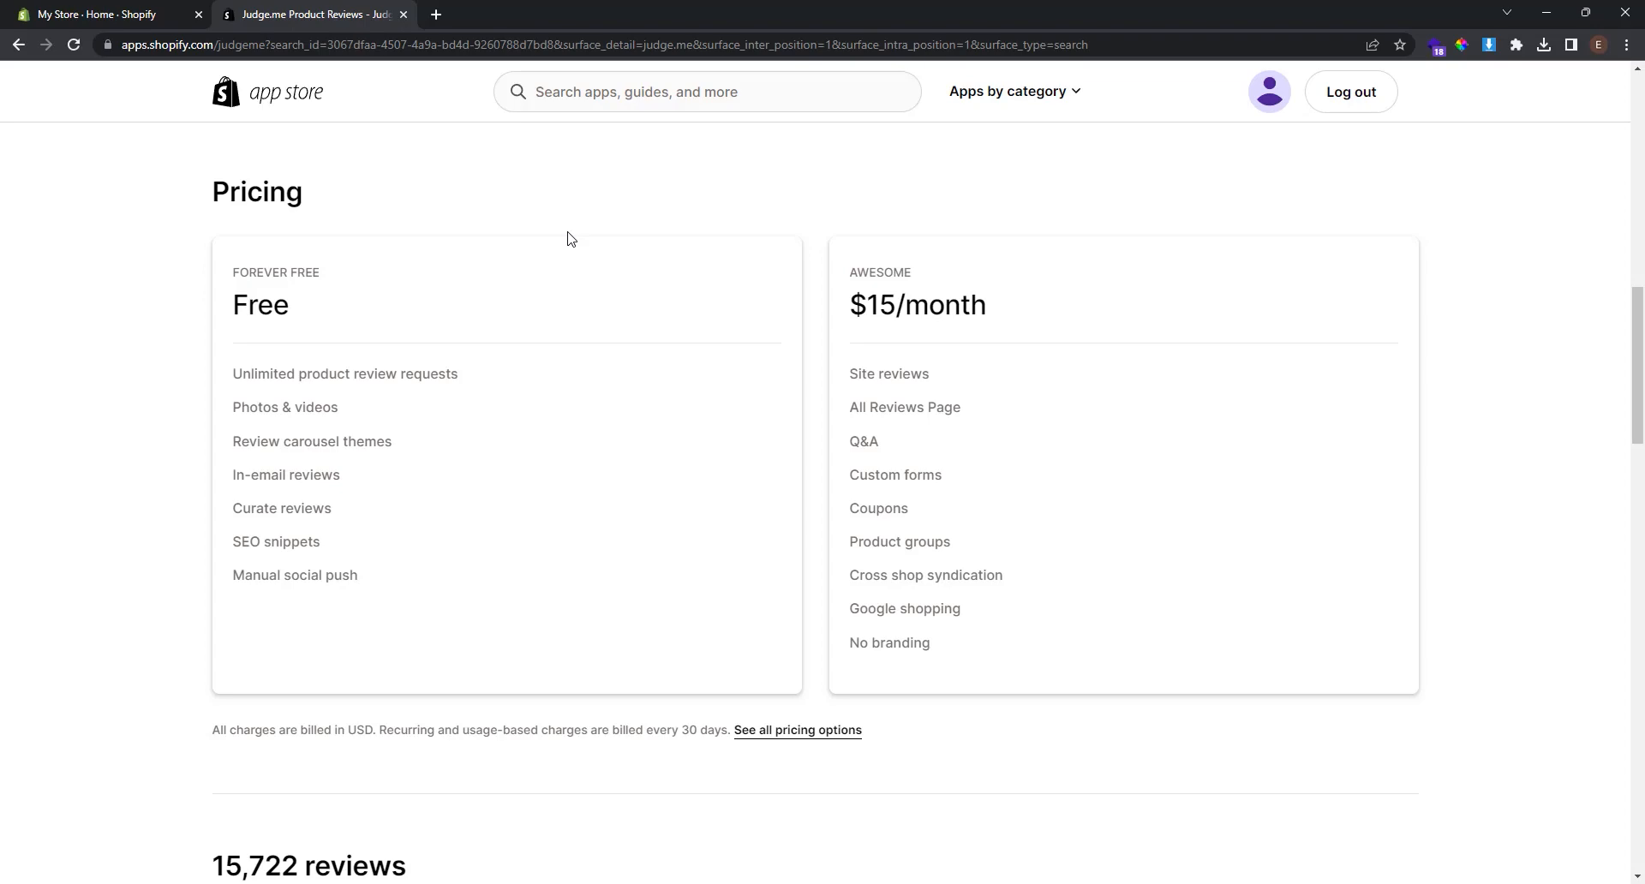
{"action": "scroll", "coordinate": [673, 331], "scroll_direction": "up", "scroll_amount": 15}
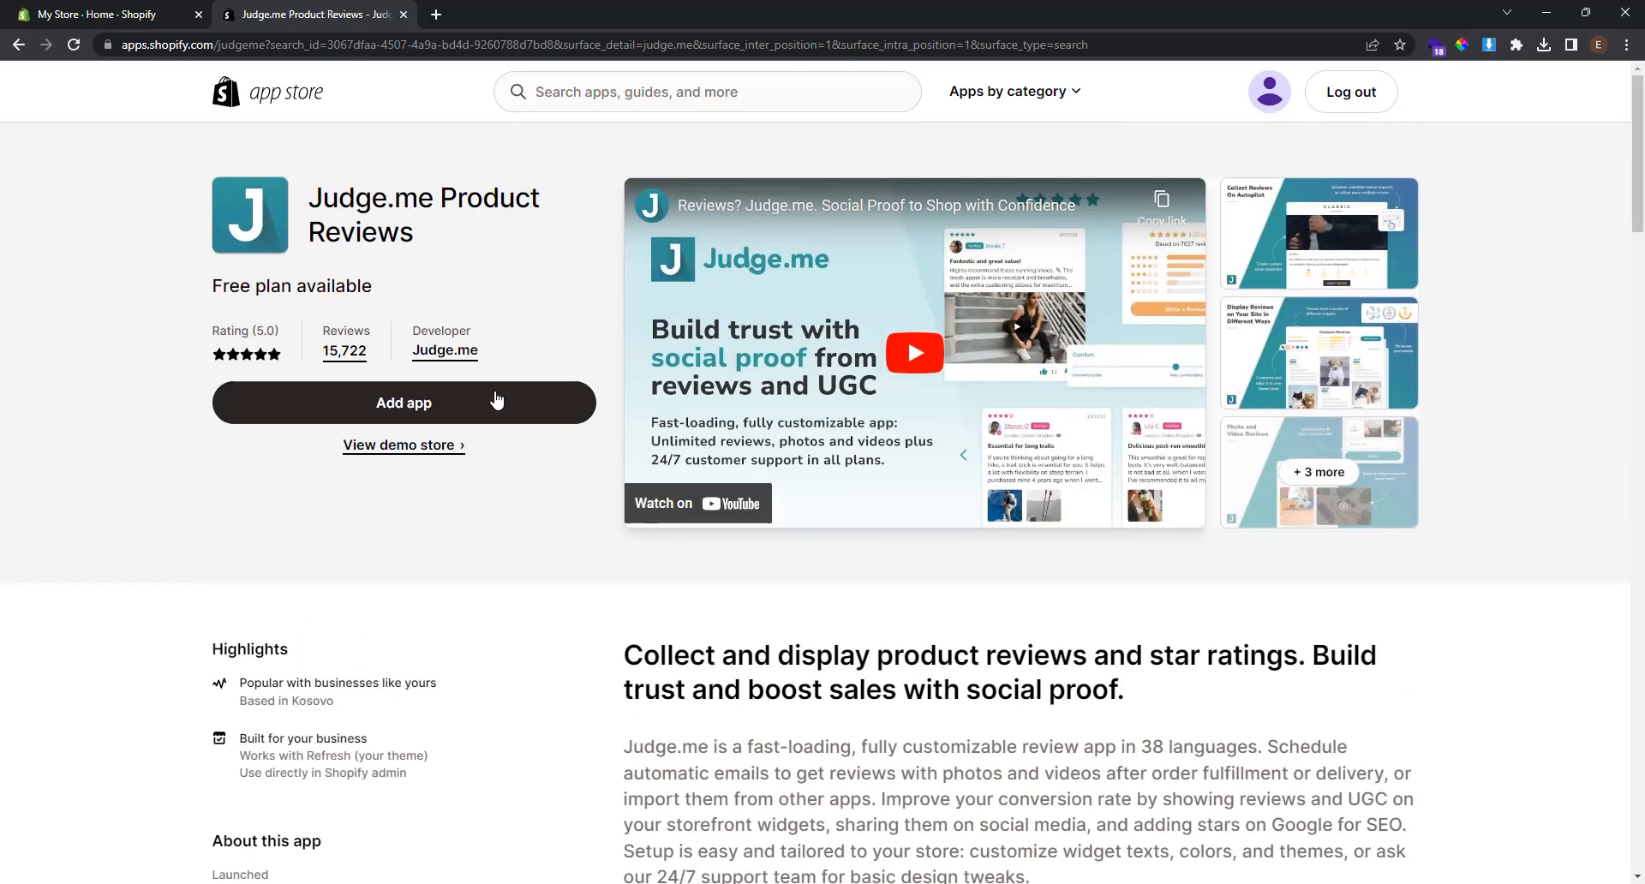
{"action": "left_click", "coordinate": [495, 399]}
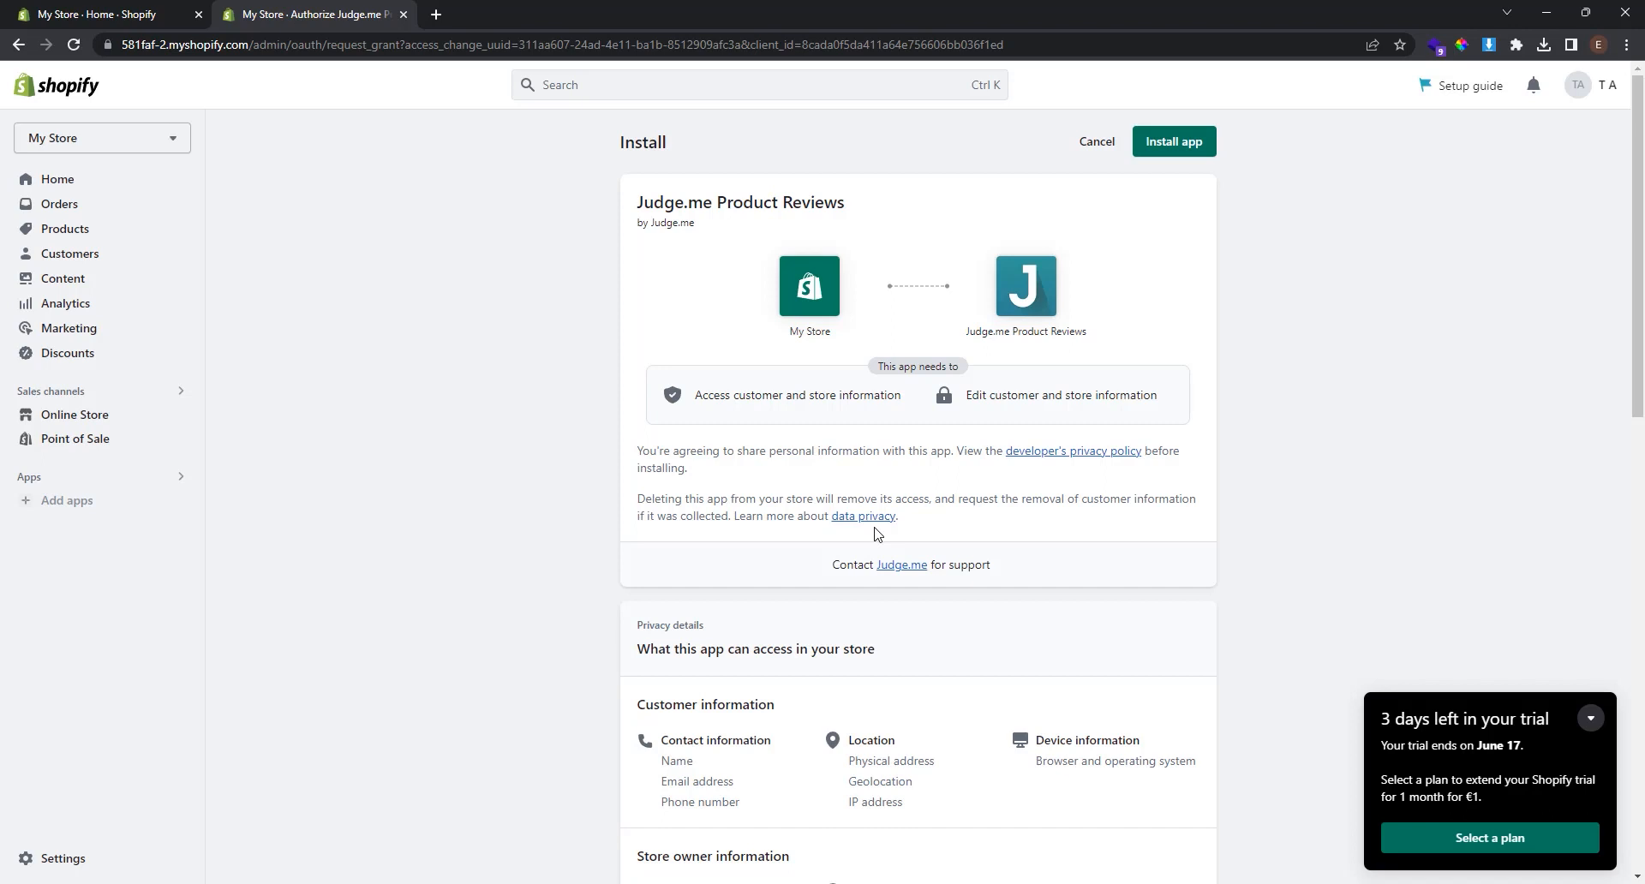
Approve installing Judge.me Product Reviews on the authorization page.
{"action": "left_click", "coordinate": [1180, 142]}
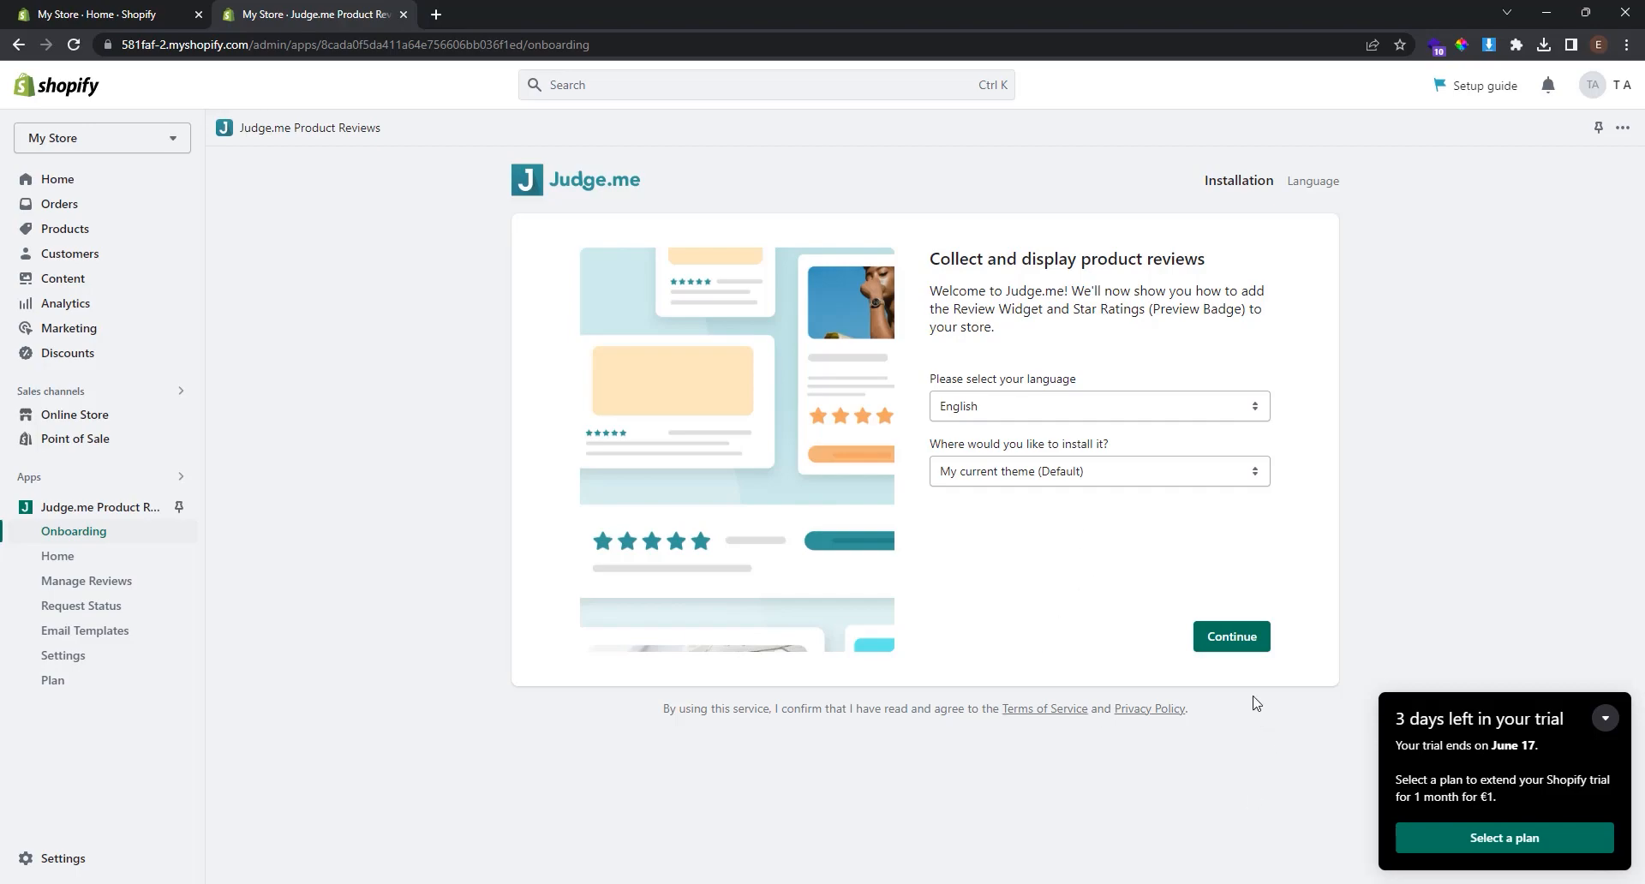
Continue past the language step and open the theme editor on App embeds.
{"action": "left_click", "coordinate": [1234, 639]}
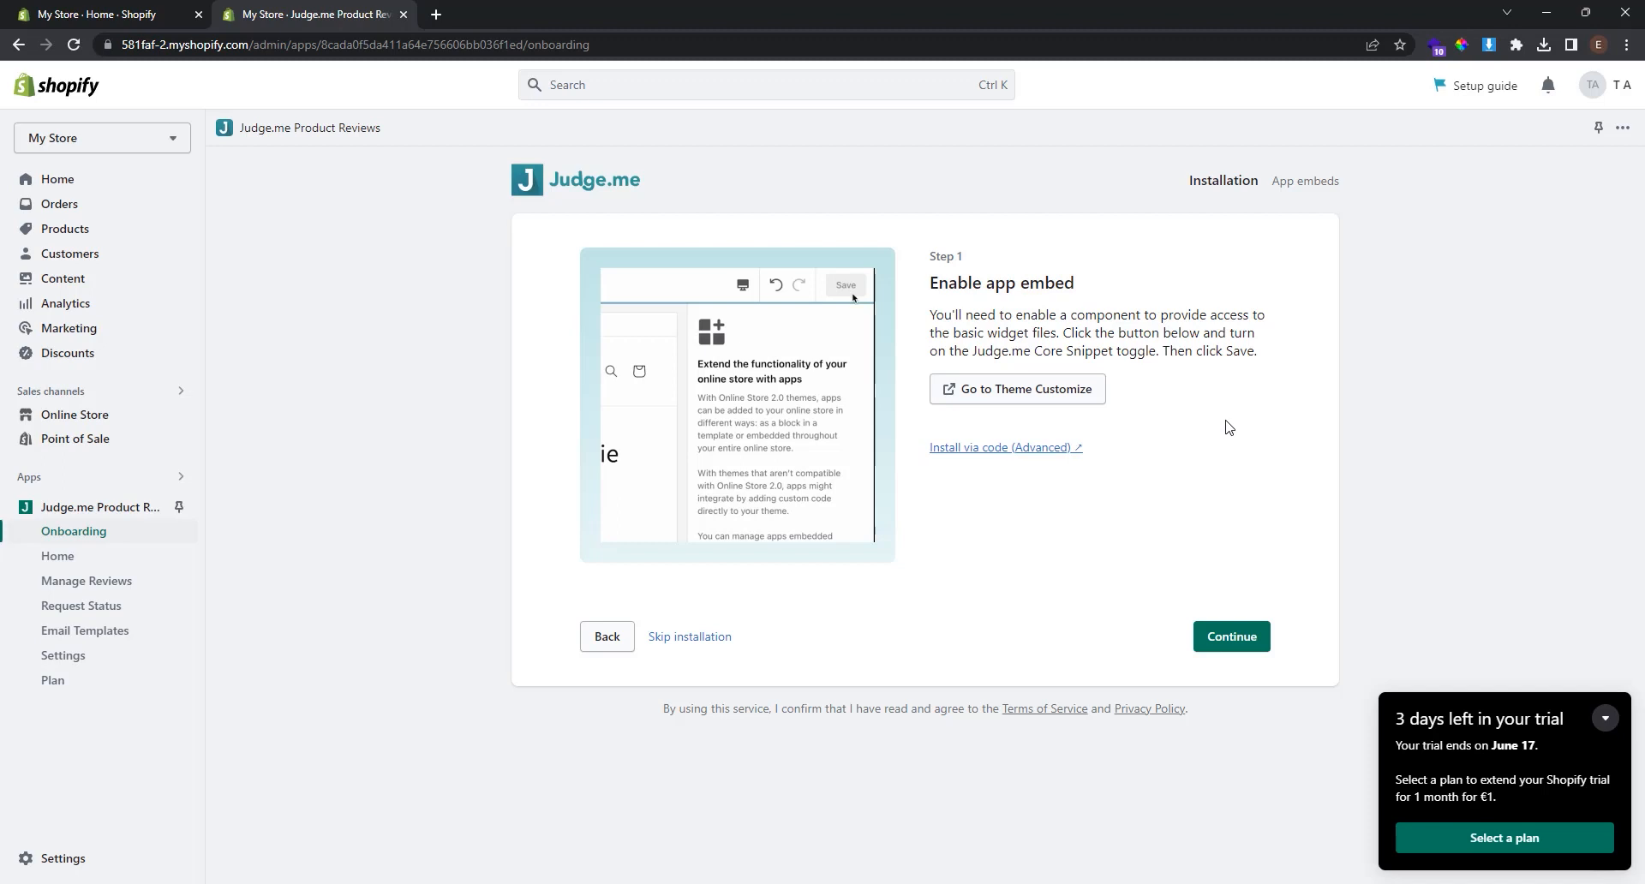
{"action": "left_click", "coordinate": [1067, 401]}
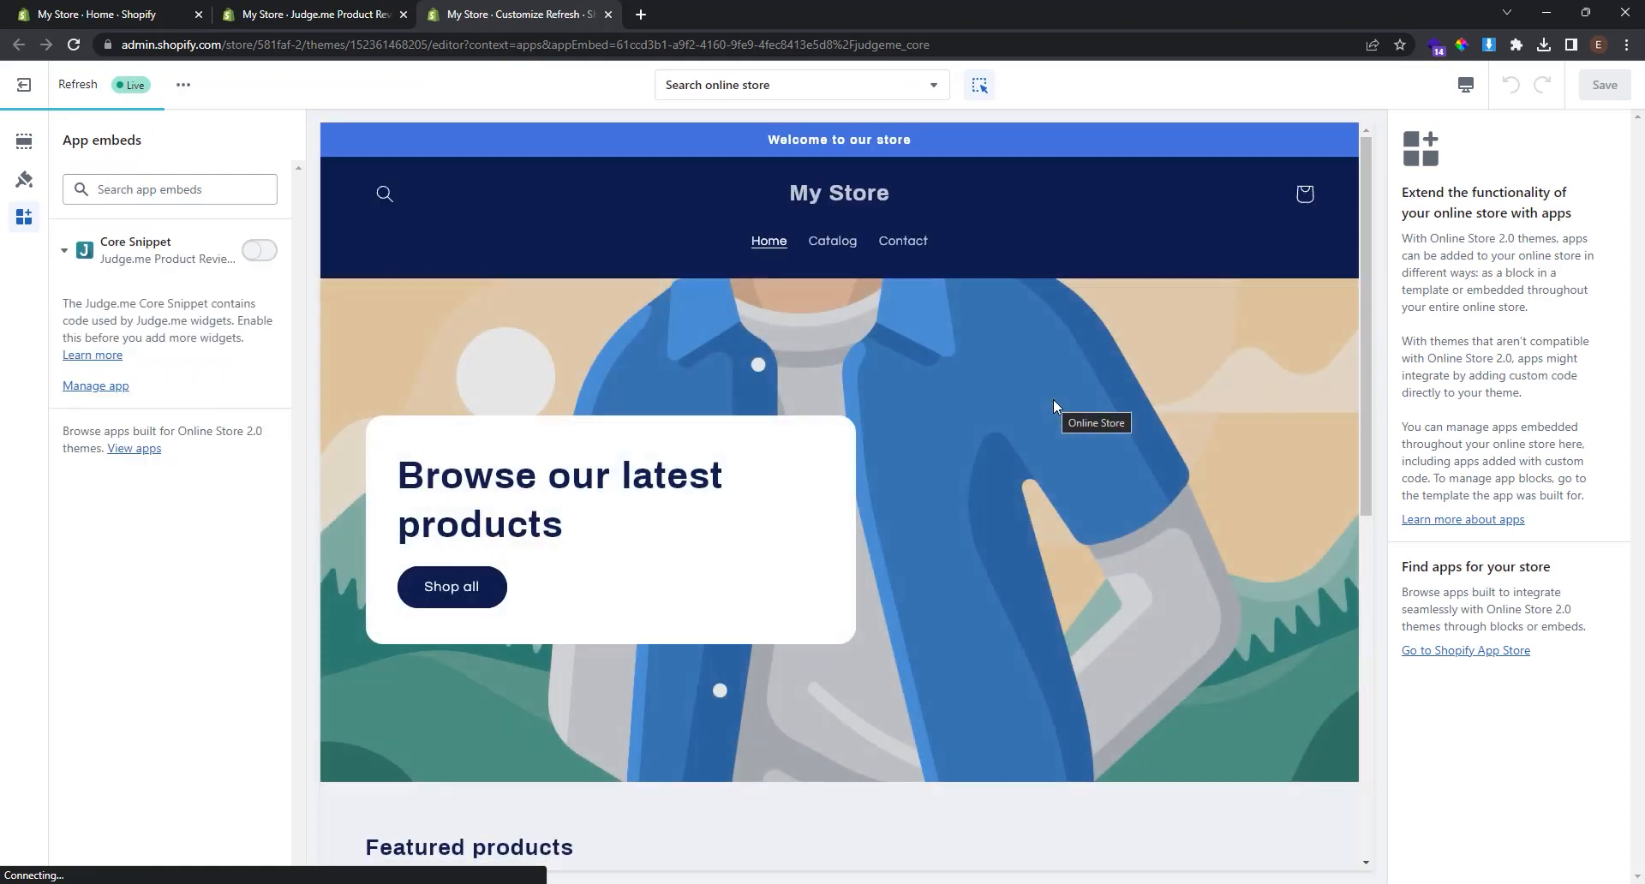
Switch on the Judge.me Core Snippet embed and close the theme editor tab.
{"action": "left_click", "coordinate": [261, 251]}
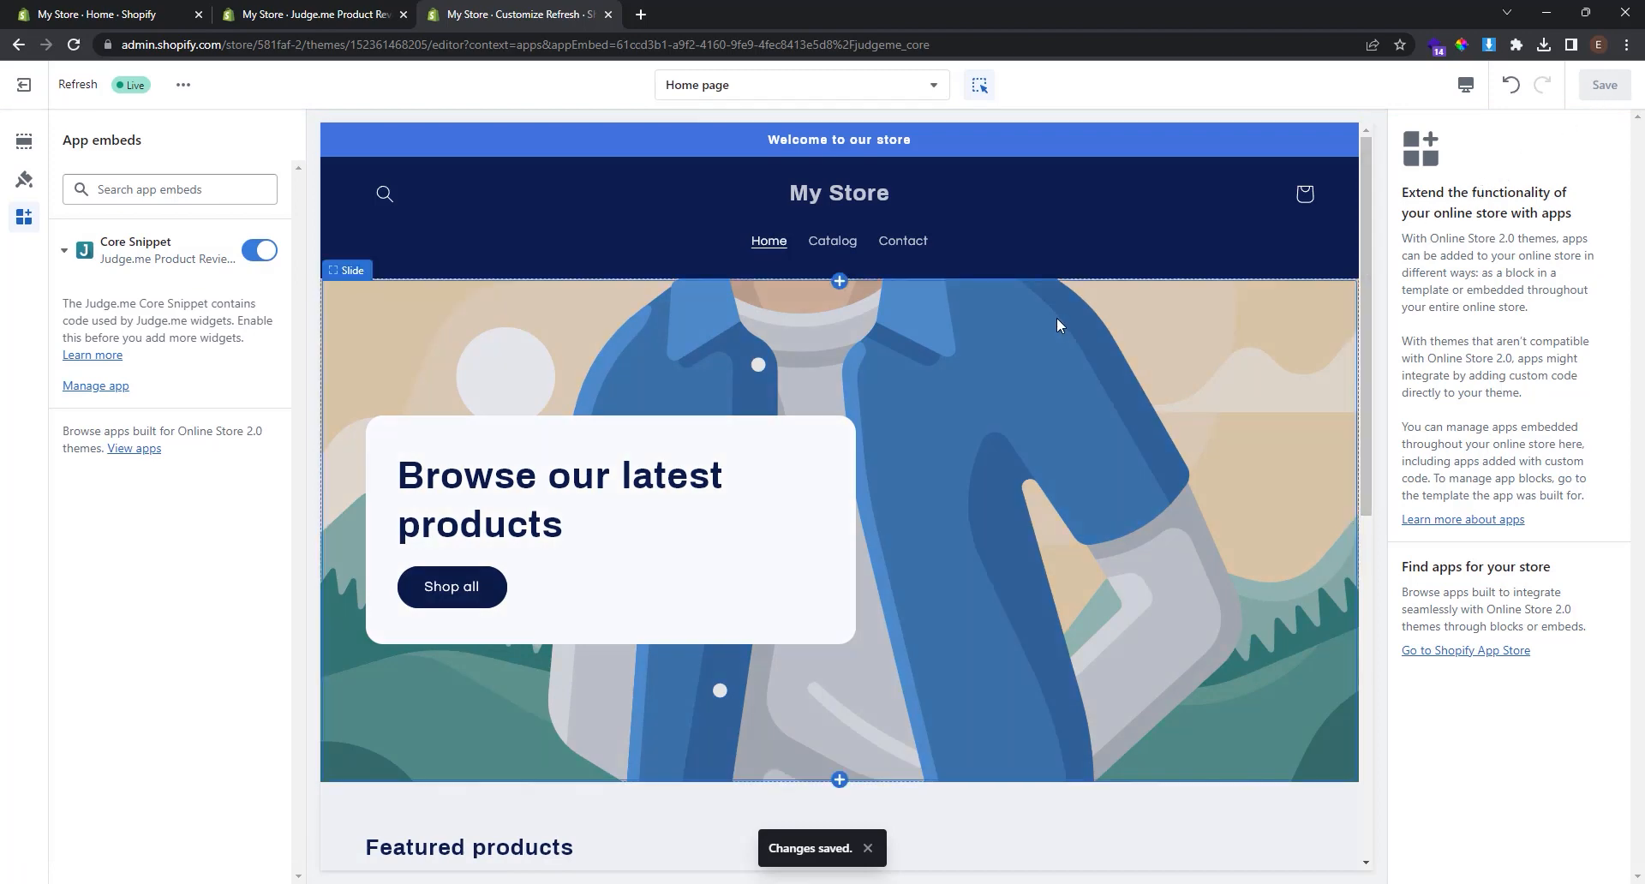
{"action": "left_click", "coordinate": [609, 15]}
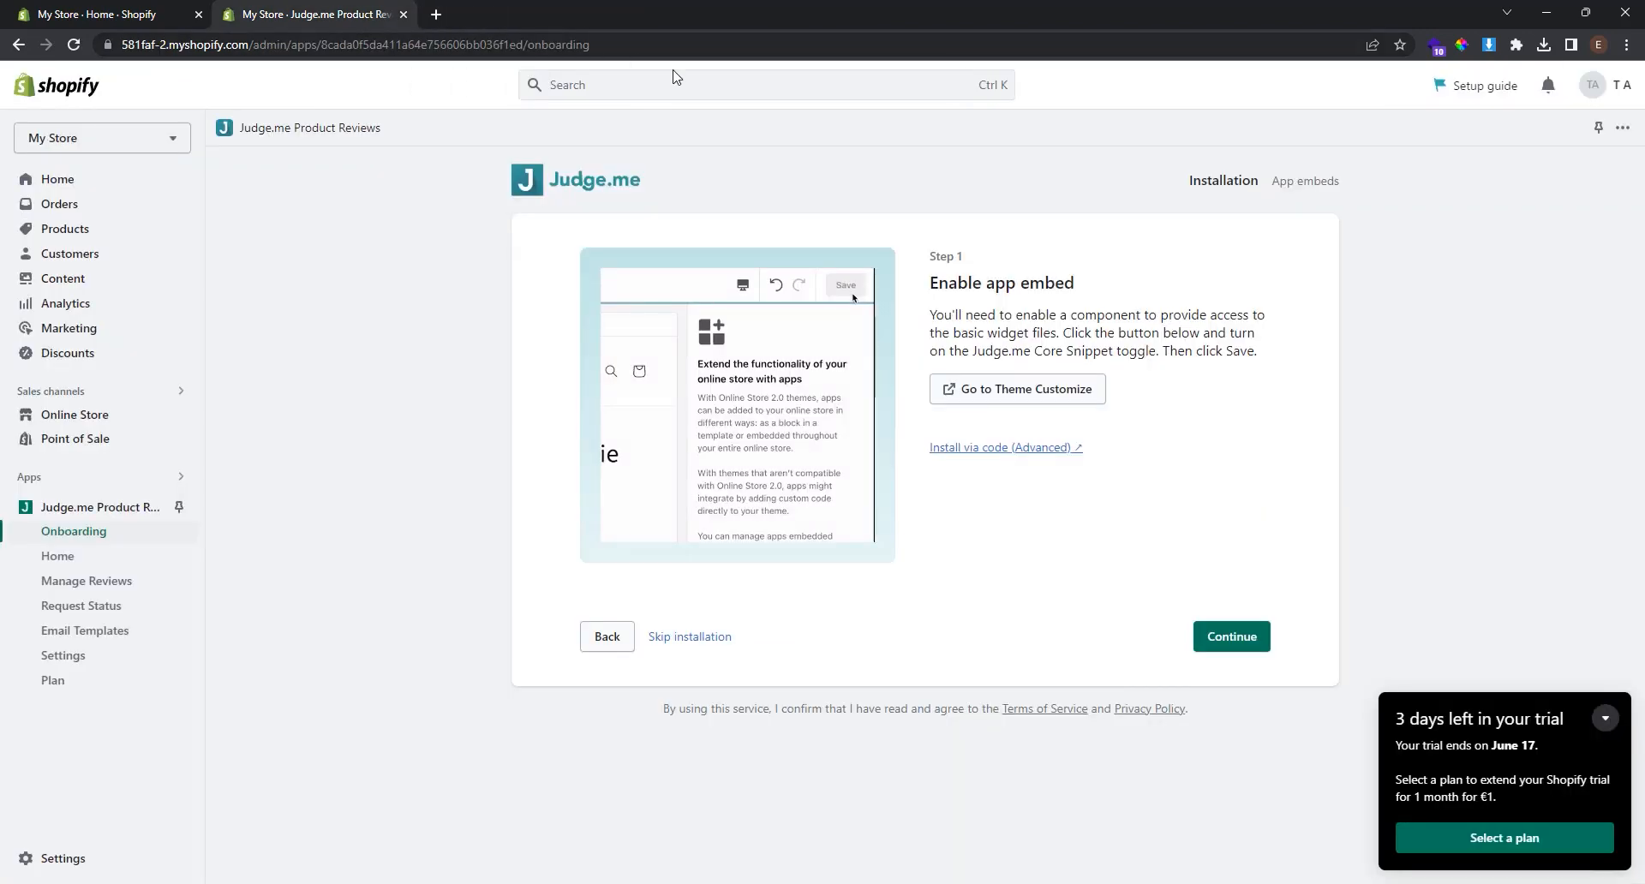
Advance through the Preview Badge and Review Widget steps into Judge.me's Installation wizard.
{"action": "left_click", "coordinate": [1227, 638]}
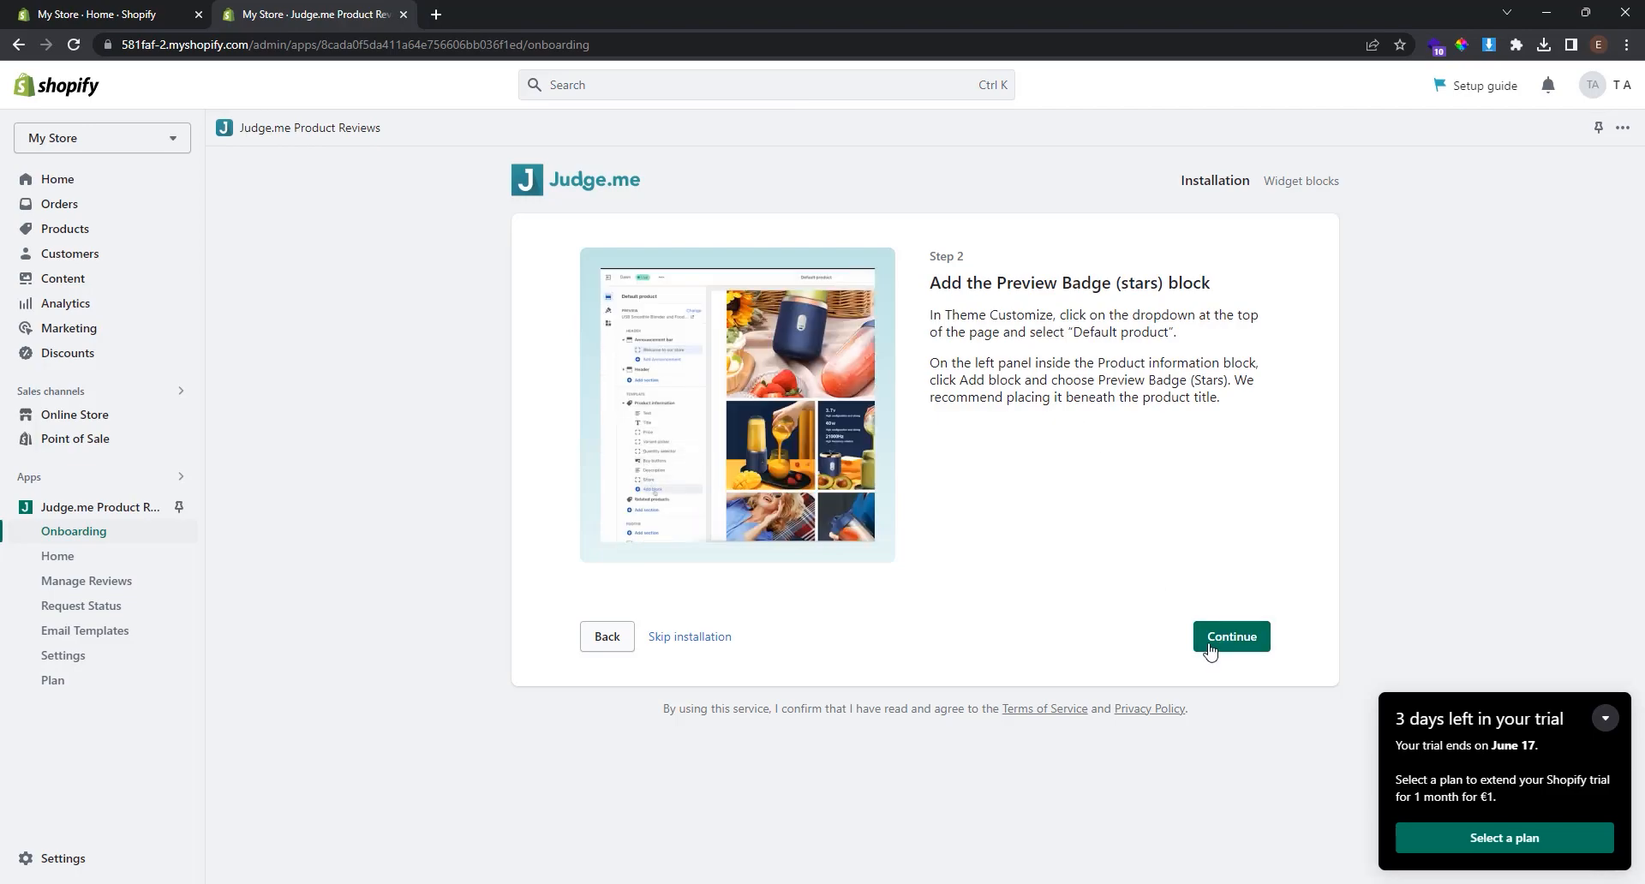
{"action": "left_click", "coordinate": [1233, 649]}
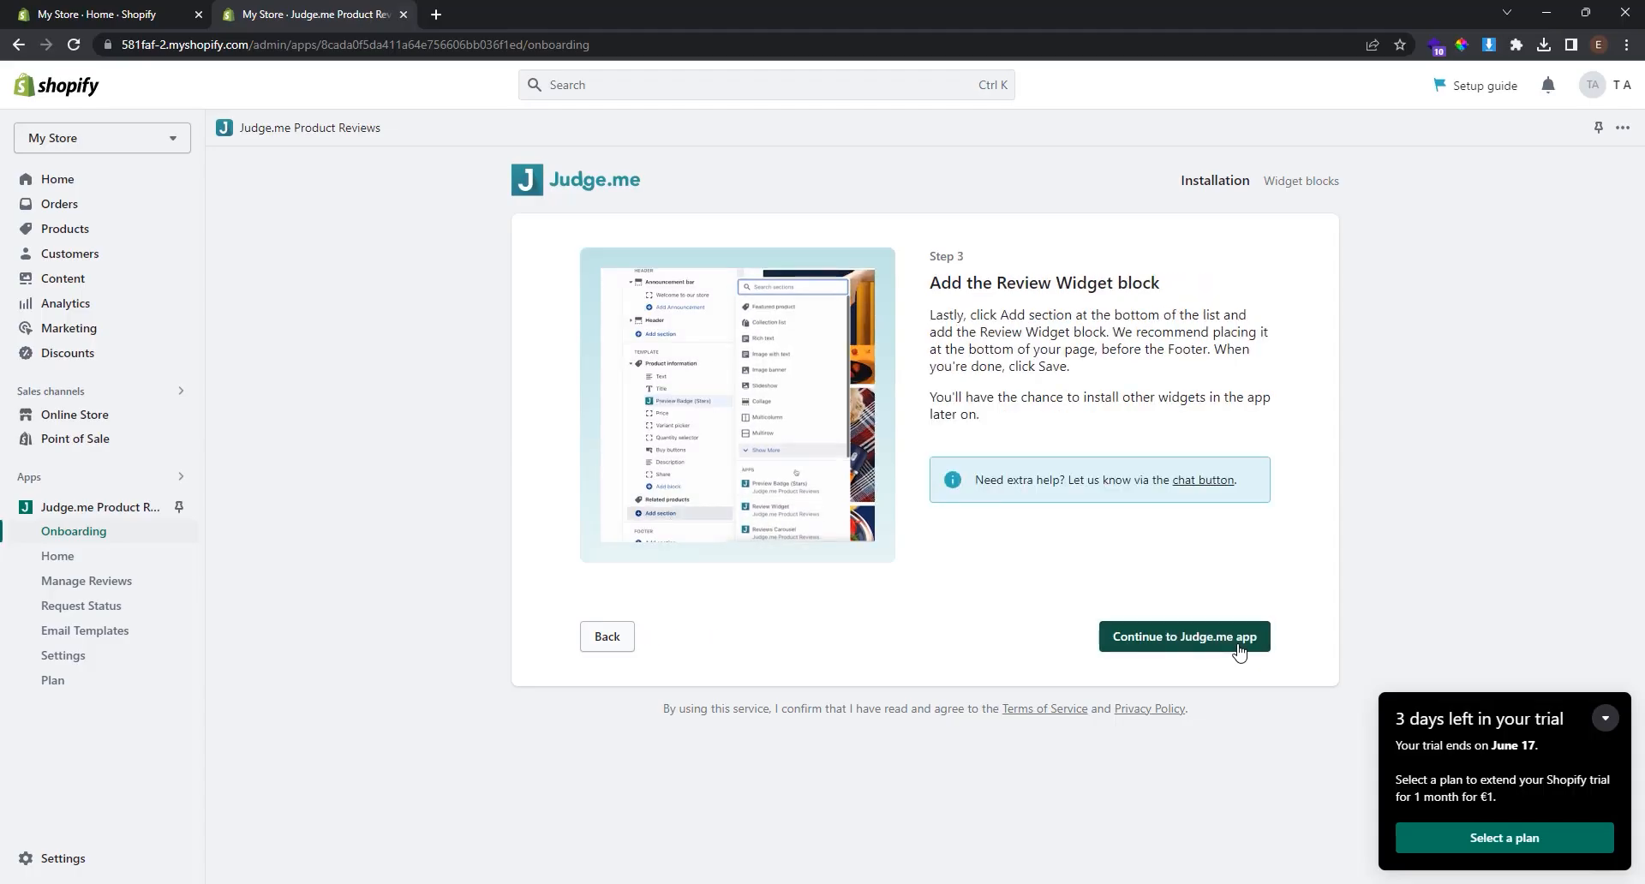
{"action": "left_click", "coordinate": [1237, 651]}
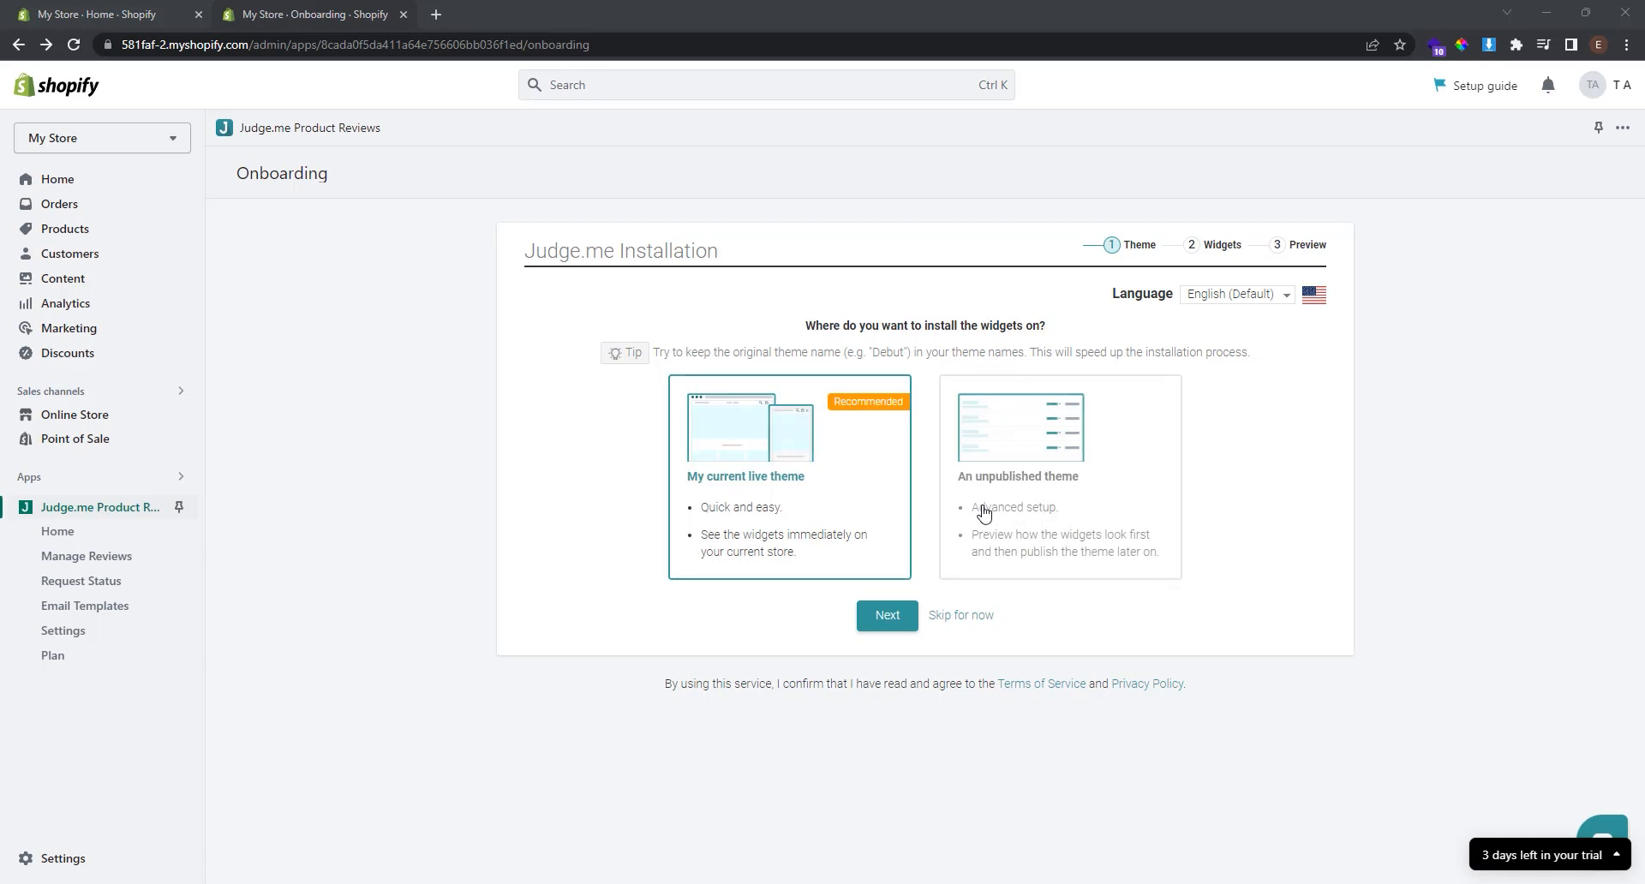
Install all three Judge.me review widgets on the current live Refresh theme.
{"action": "left_click", "coordinate": [768, 488]}
{"action": "left_click", "coordinate": [888, 615]}
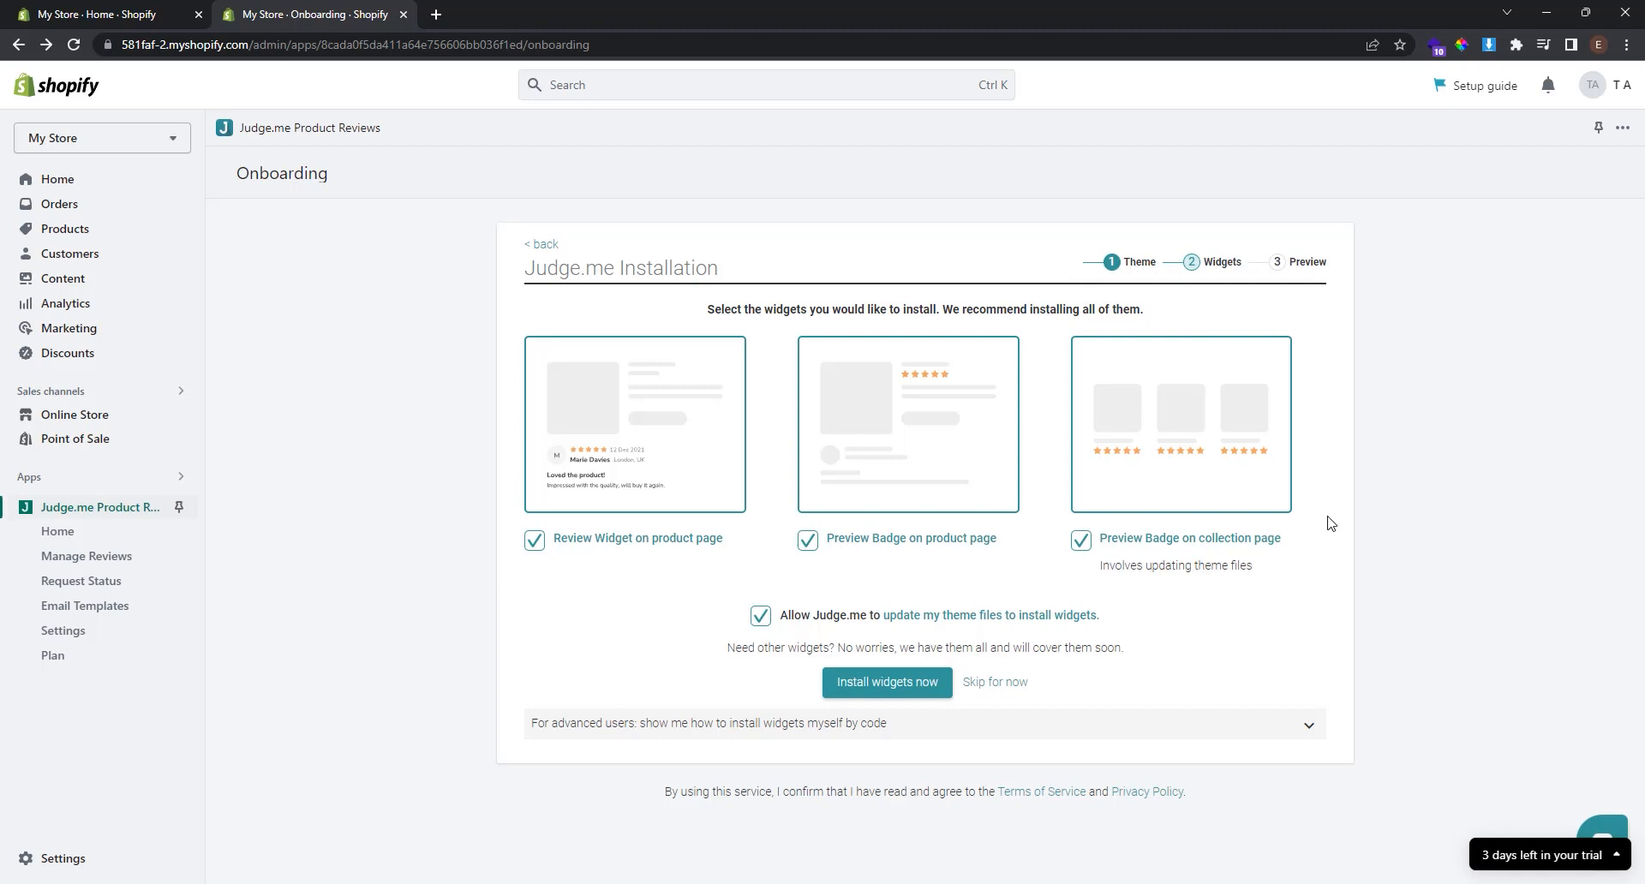
{"action": "mouse_move", "coordinate": [591, 545]}
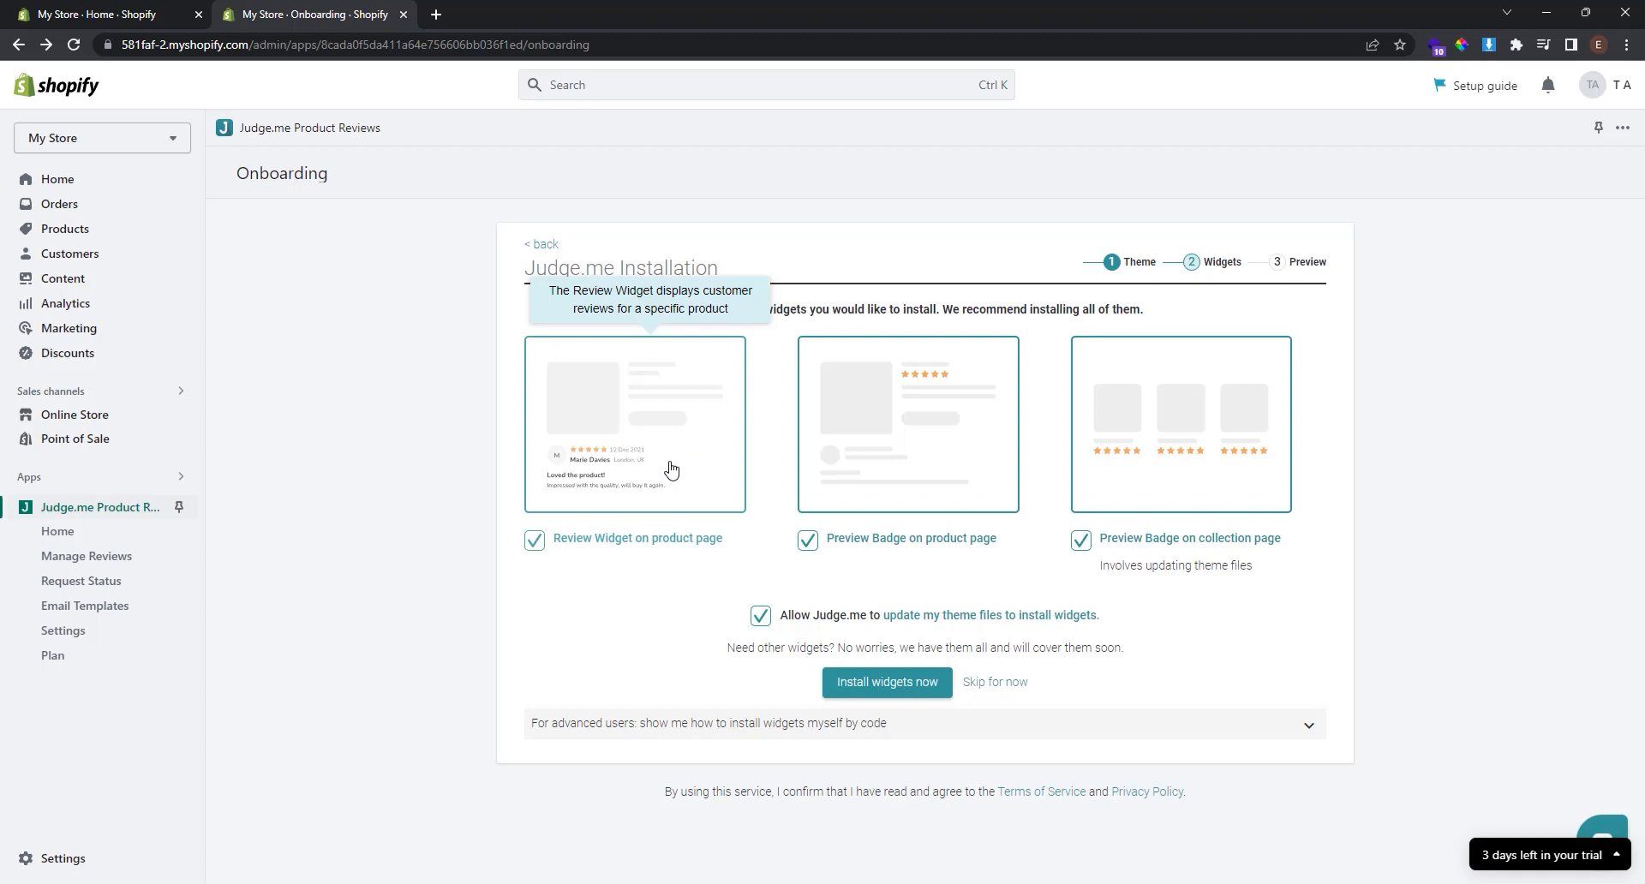
{"action": "mouse_move", "coordinate": [902, 514]}
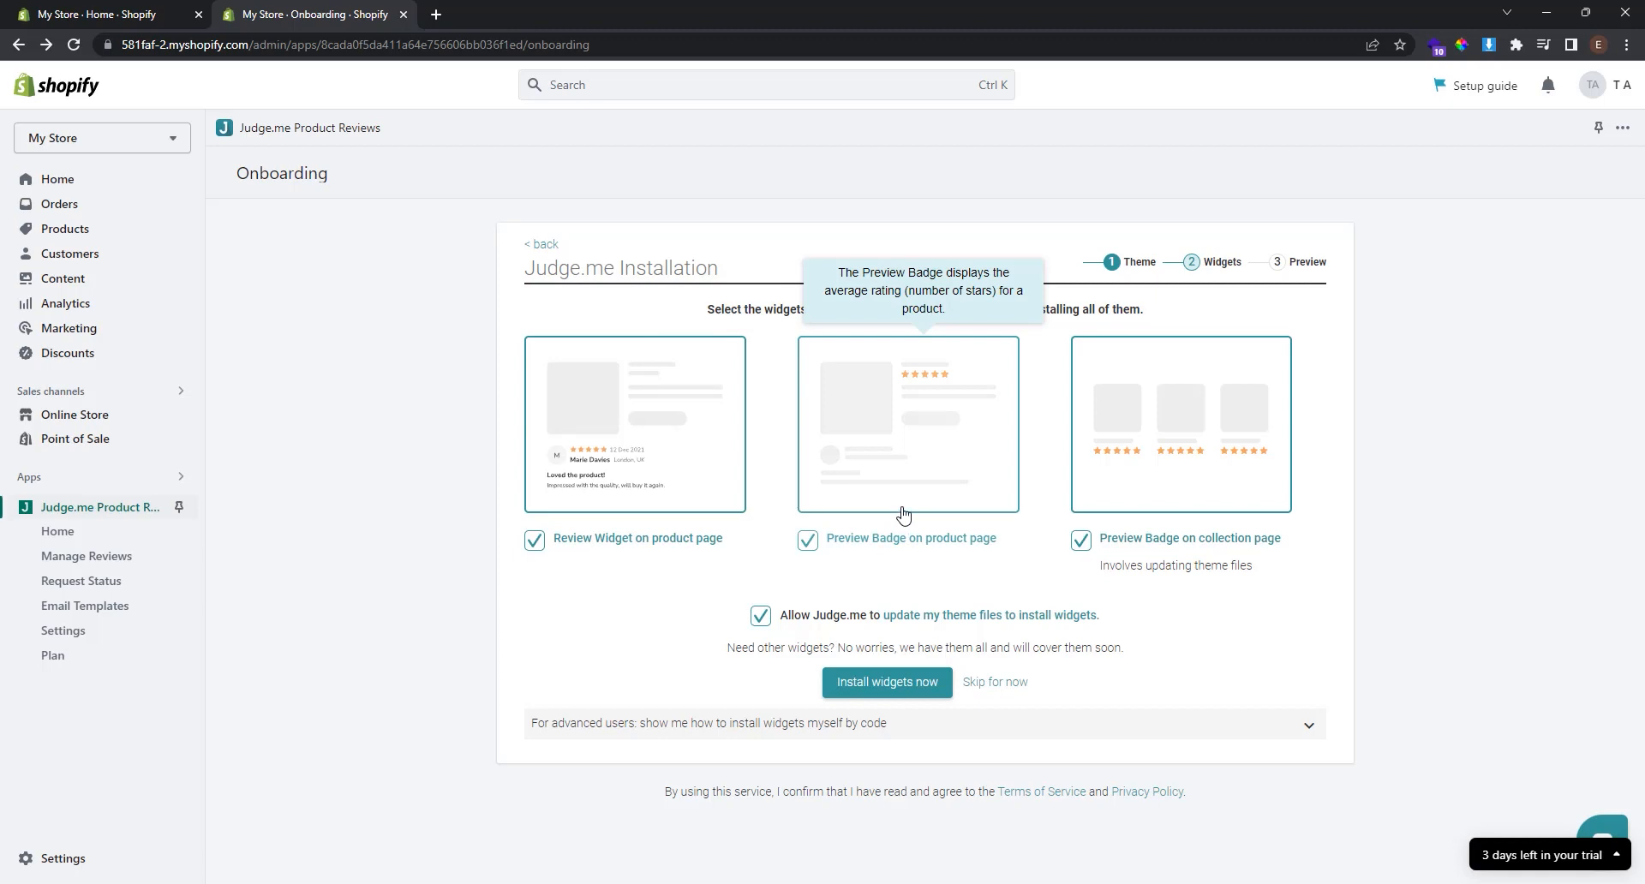
{"action": "mouse_move", "coordinate": [1193, 466]}
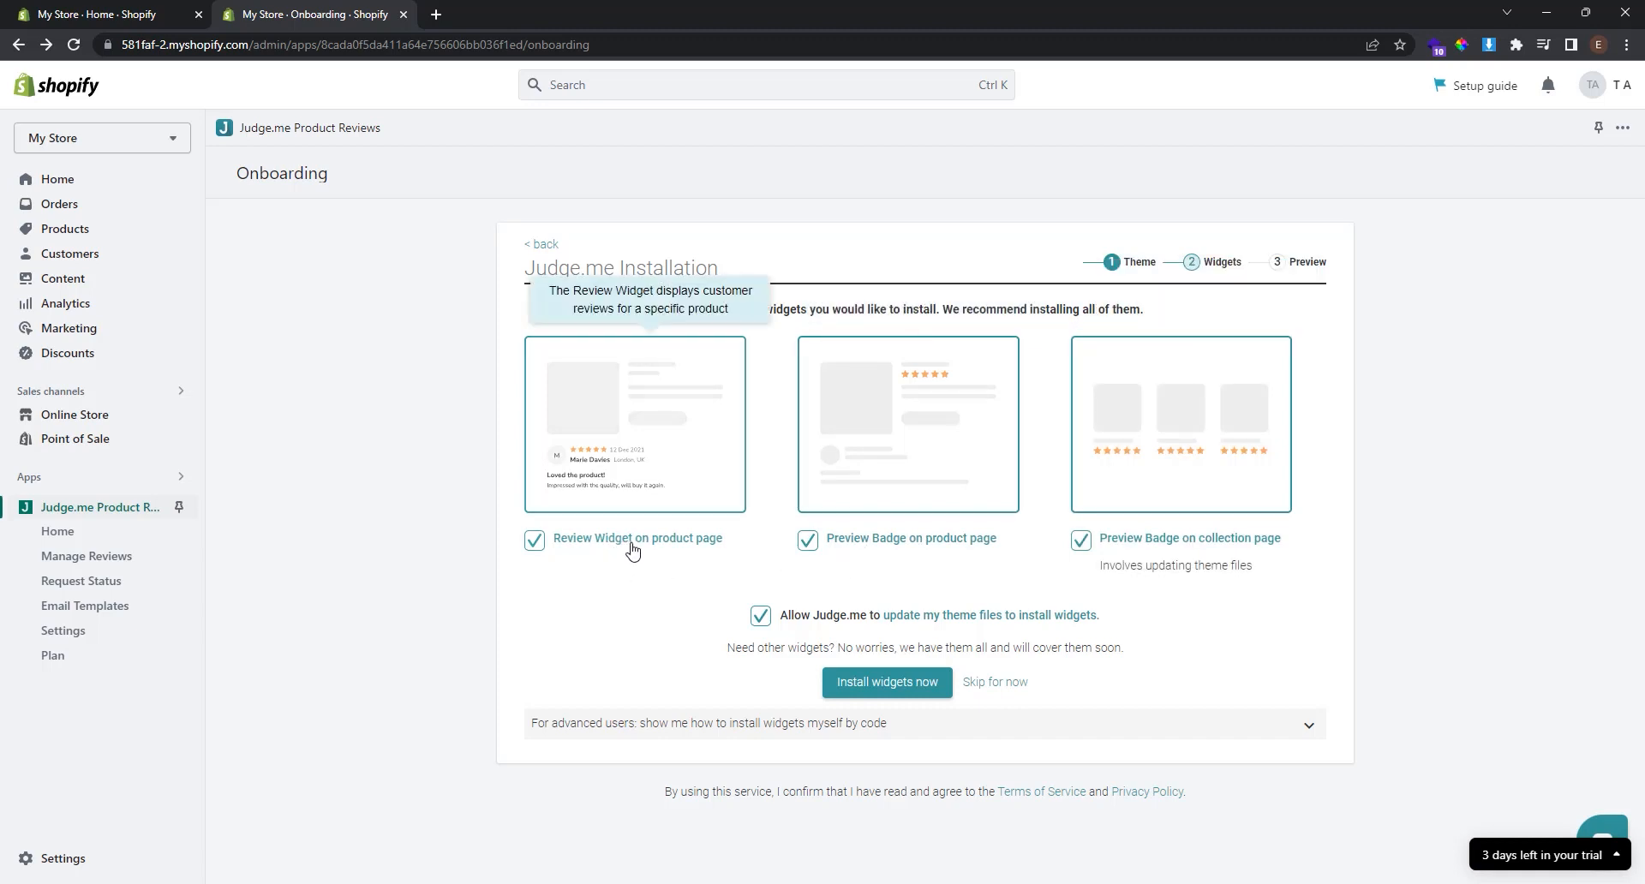
{"action": "left_click", "coordinate": [902, 673]}
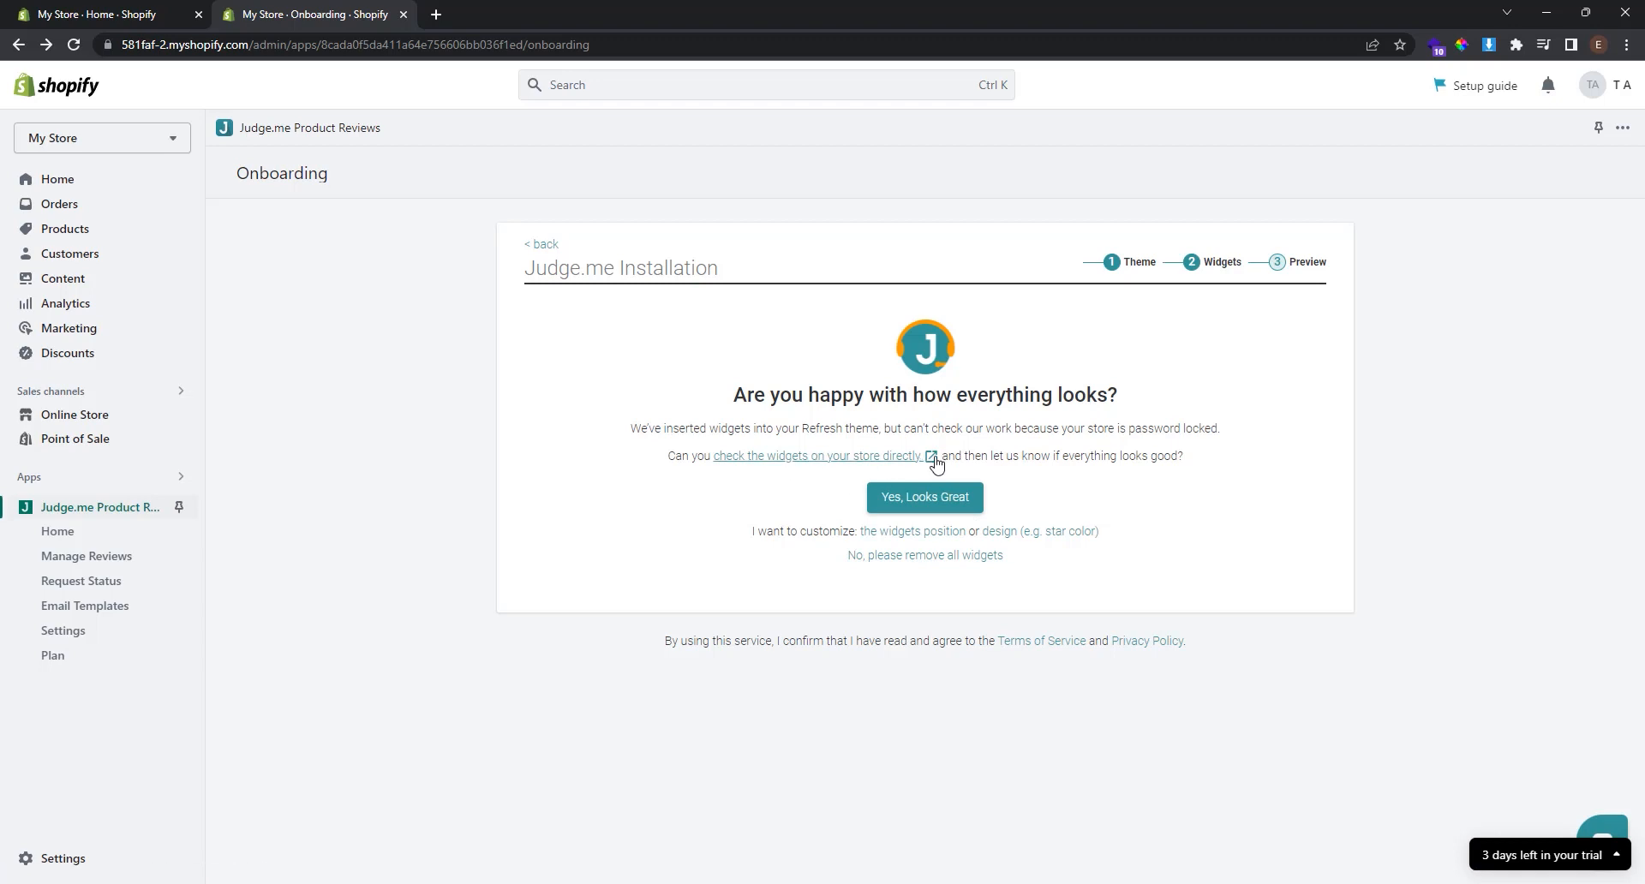
Confirm the widget preview, start the Judge.me tour, then go to the empty Products page.
{"action": "left_click", "coordinate": [958, 505]}
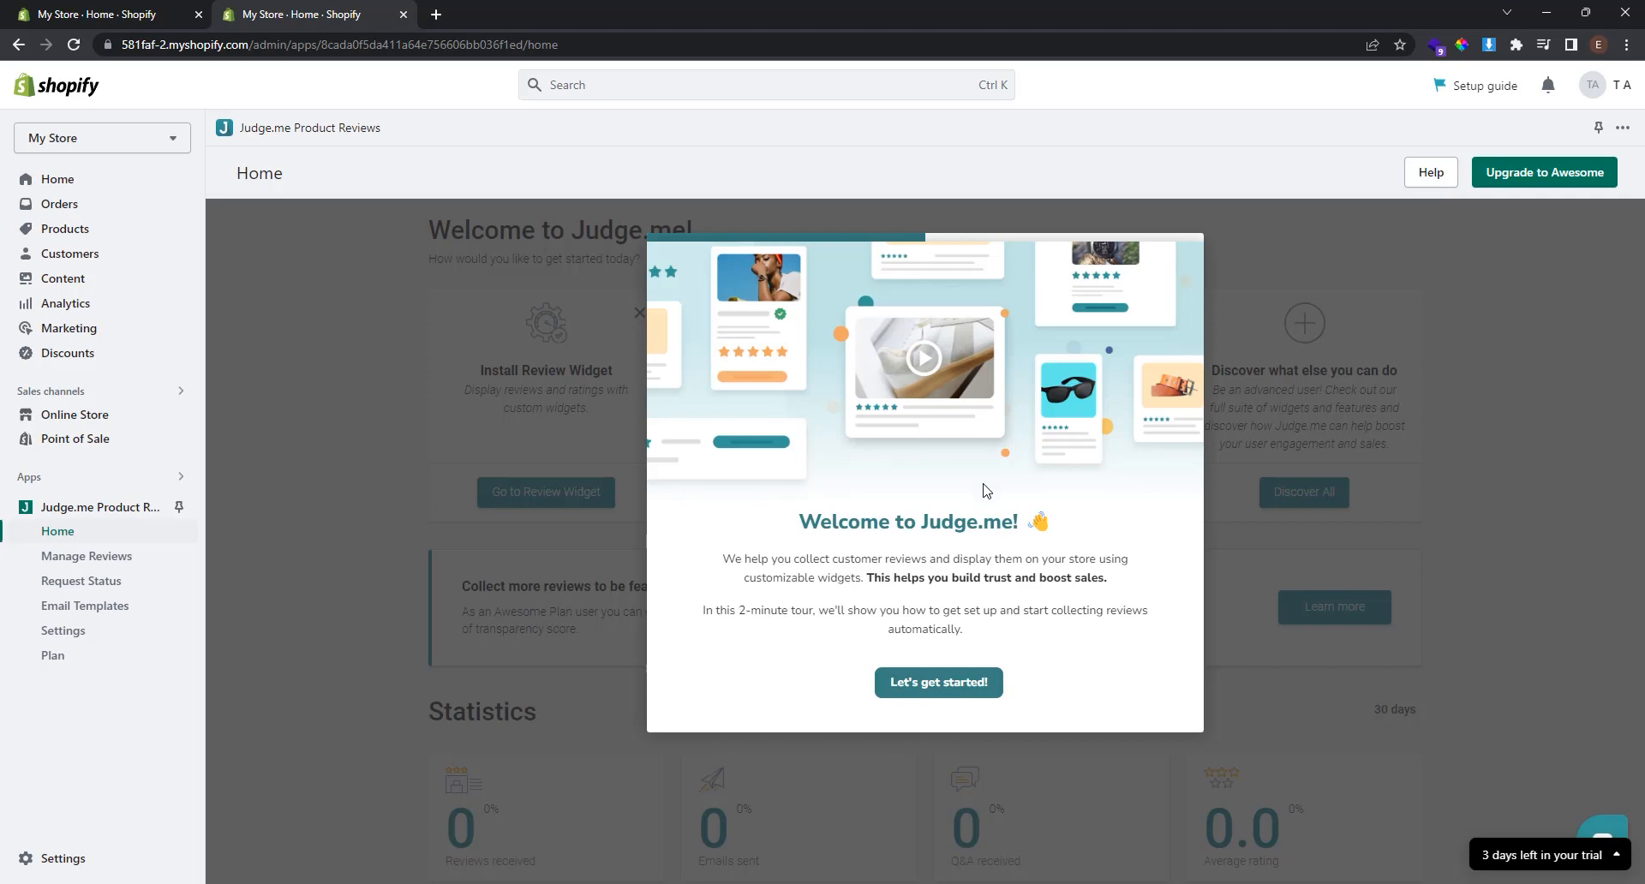
{"action": "left_click", "coordinate": [965, 692]}
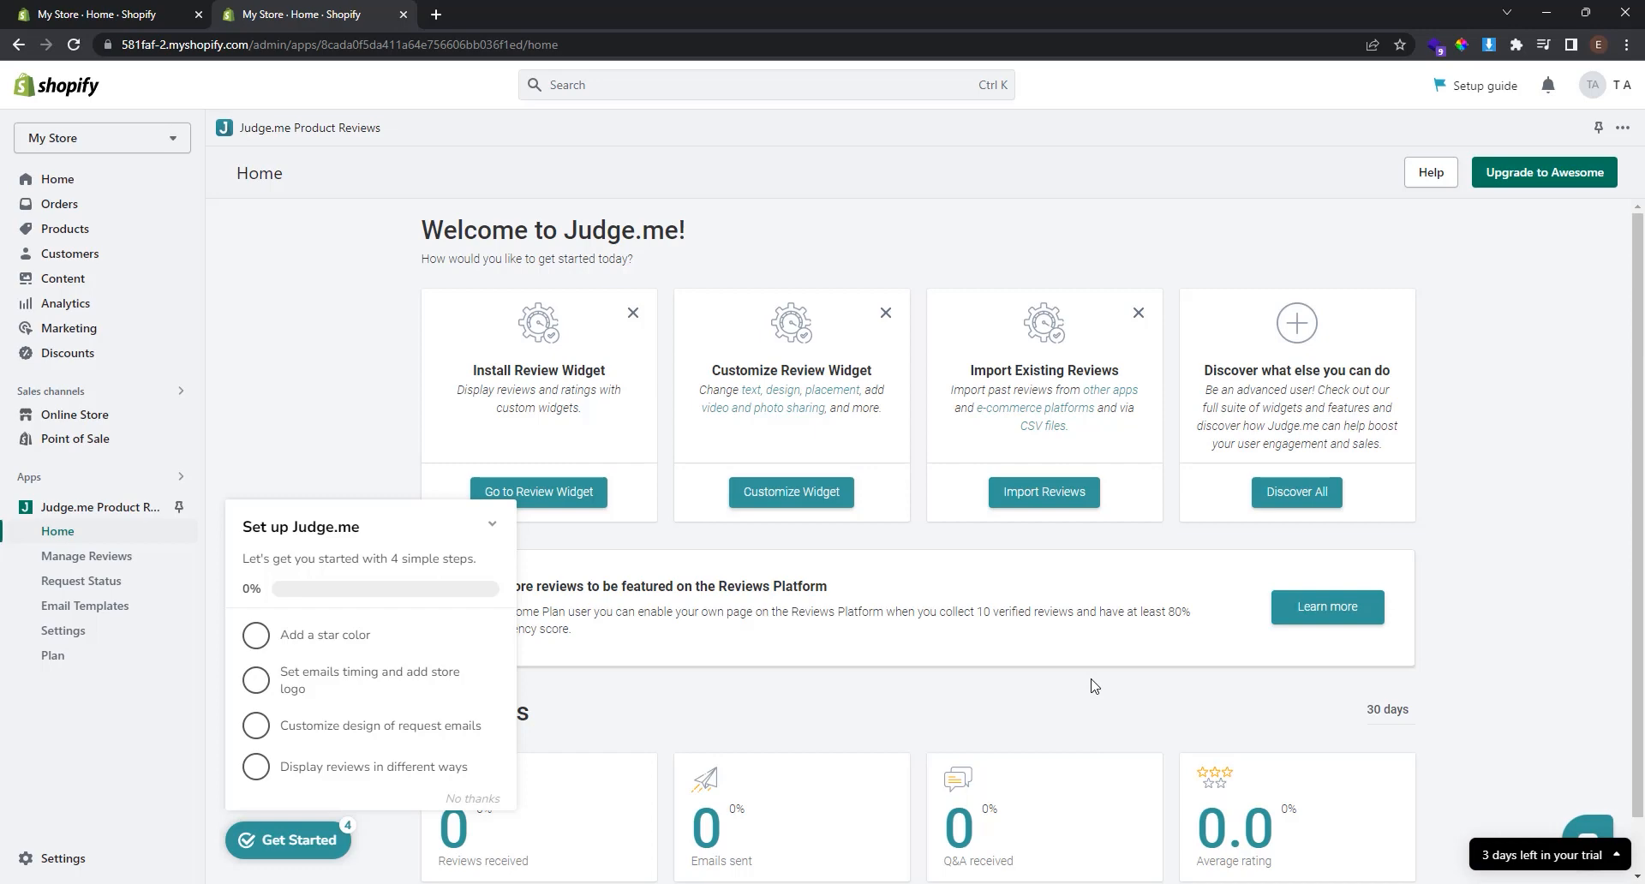
{"action": "left_click", "coordinate": [77, 227]}
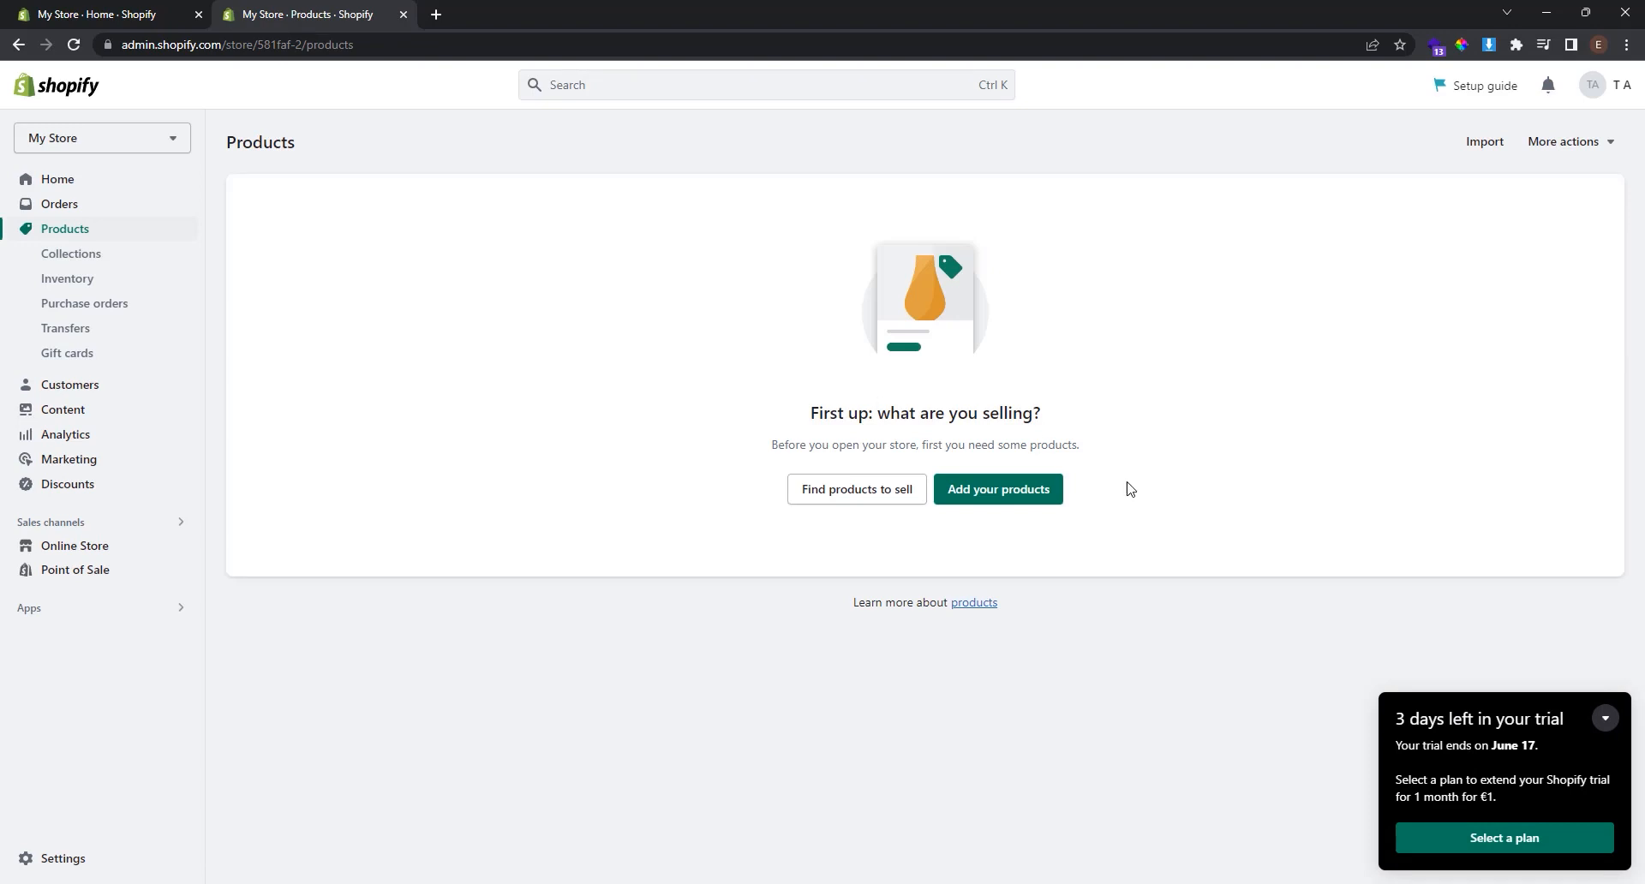
Add a new product titled 'NBA Jersey' with a short description and a jersey photo.
{"action": "left_click", "coordinate": [1017, 505]}
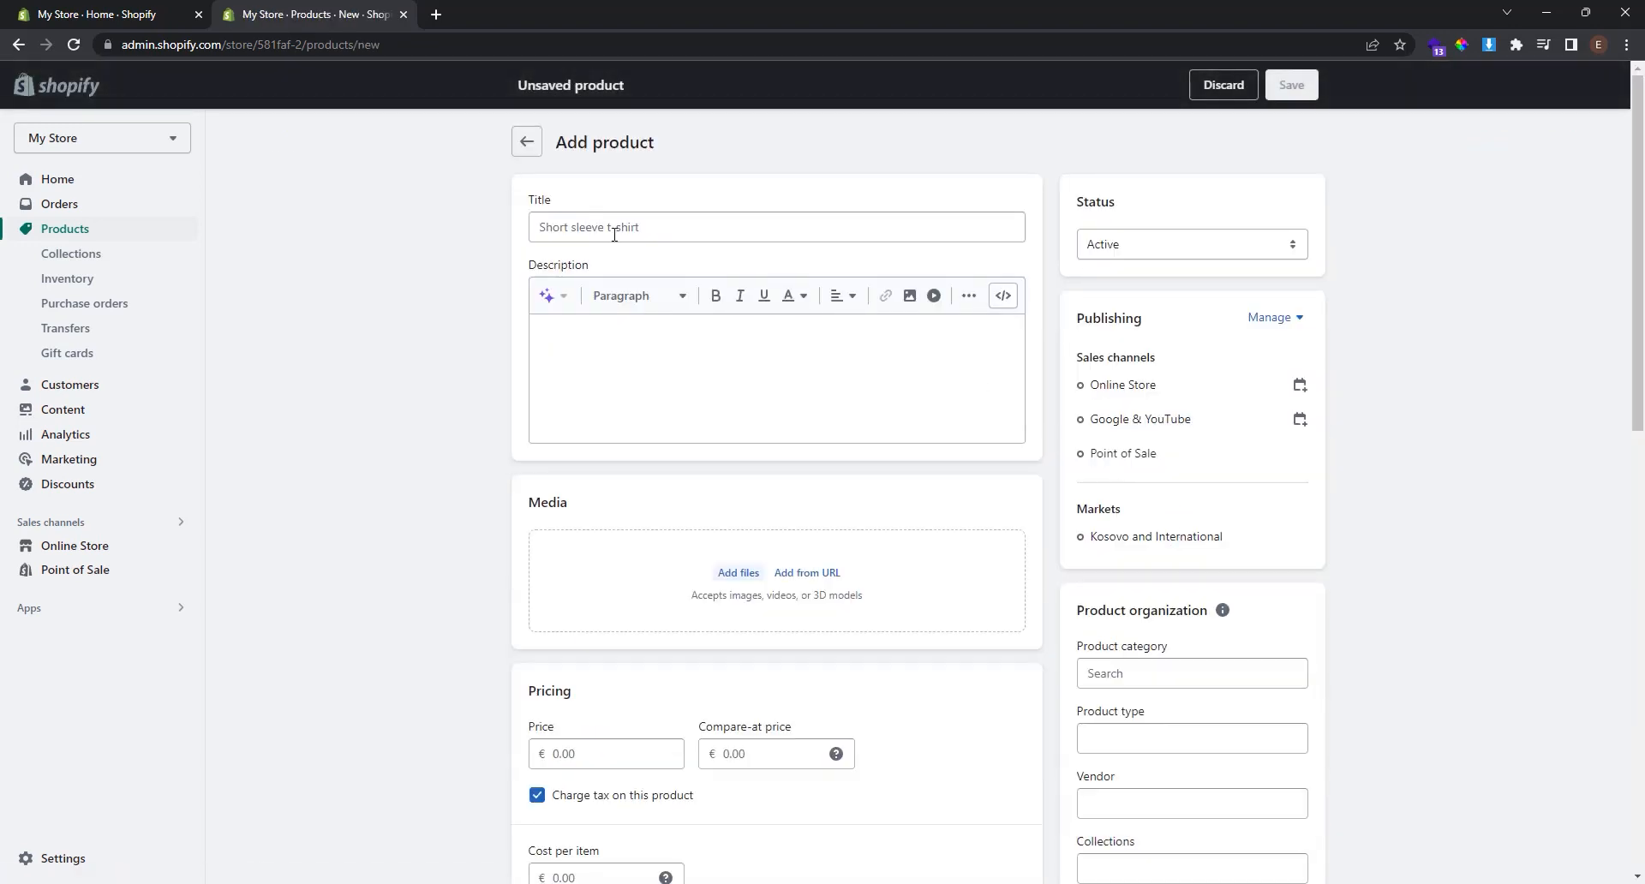
{"action": "left_click", "coordinate": [606, 227]}
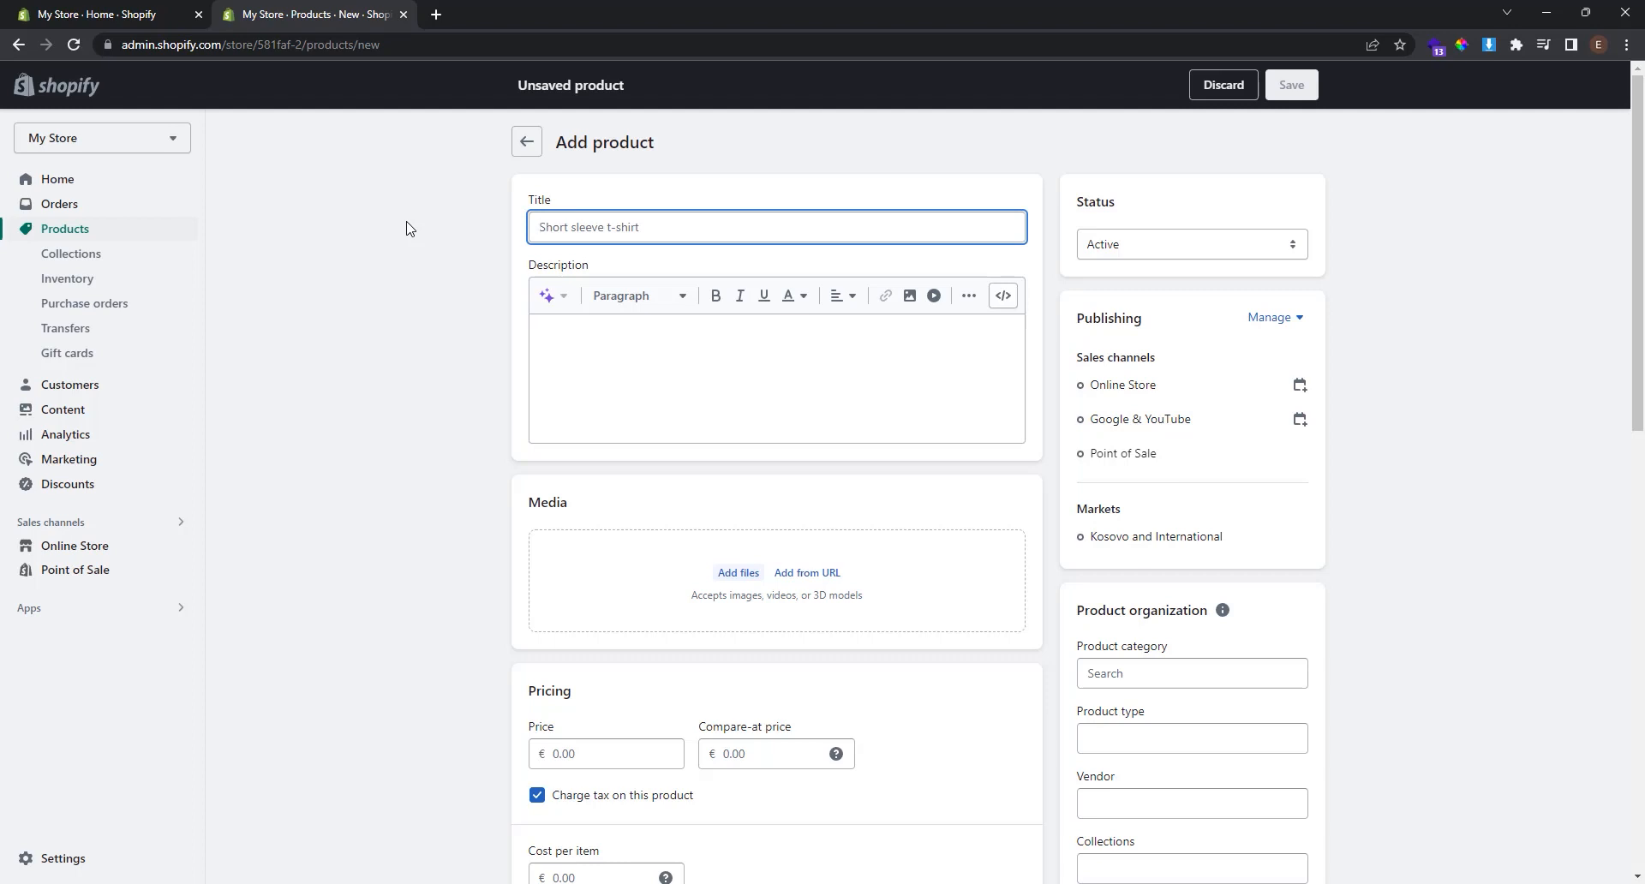
{"action": "type", "text": "NBA Jer"}
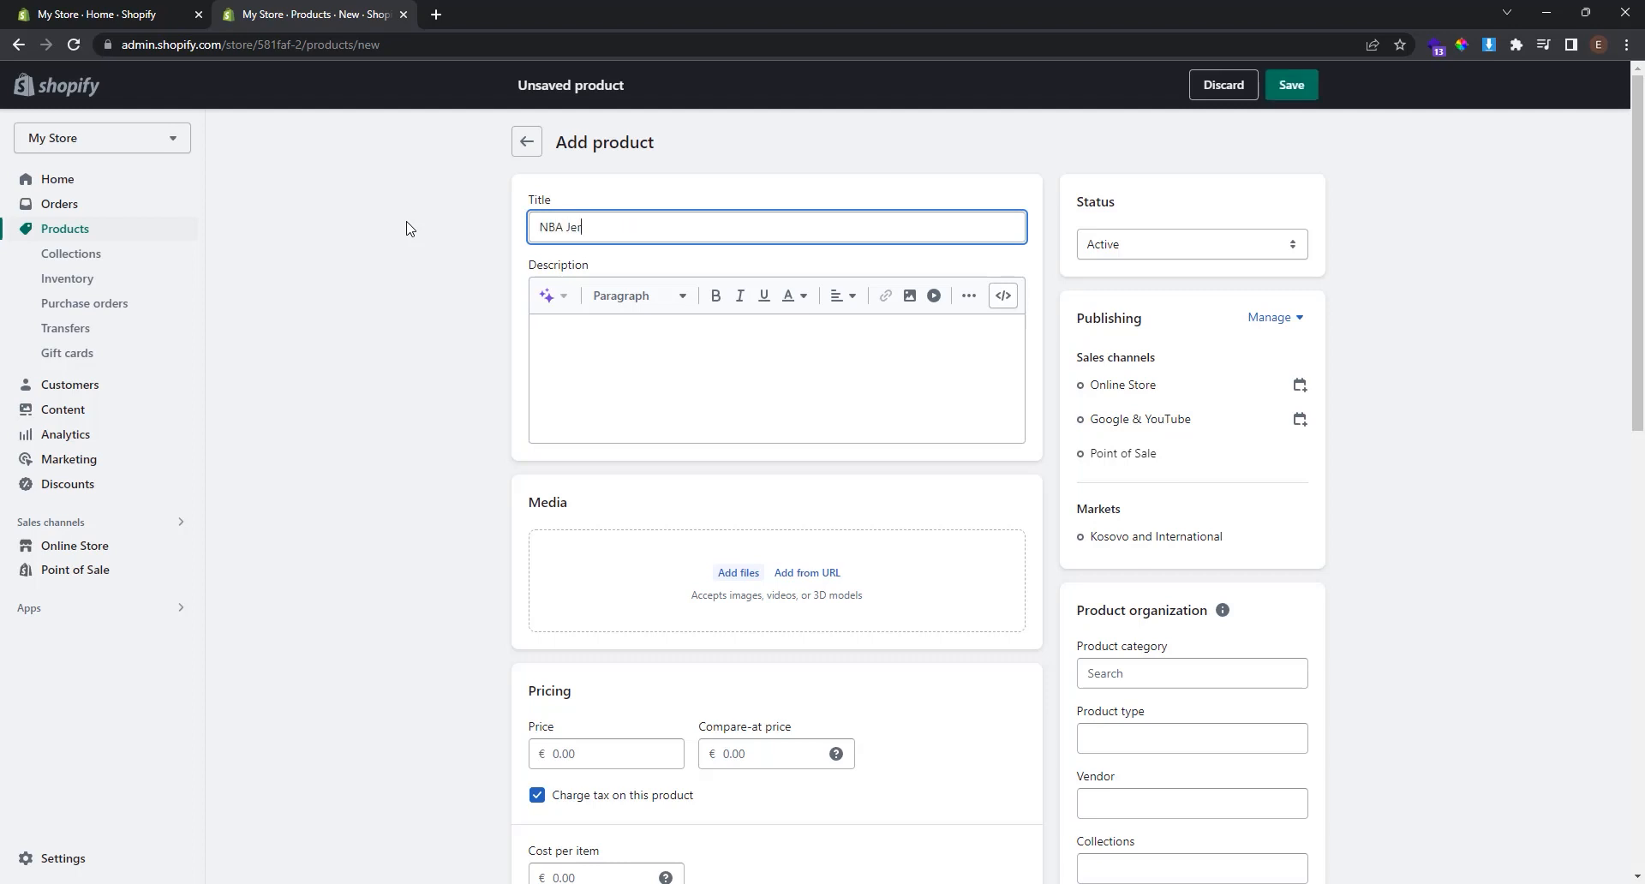
{"action": "type", "text": "sey"}
{"action": "left_click", "coordinate": [680, 372]}
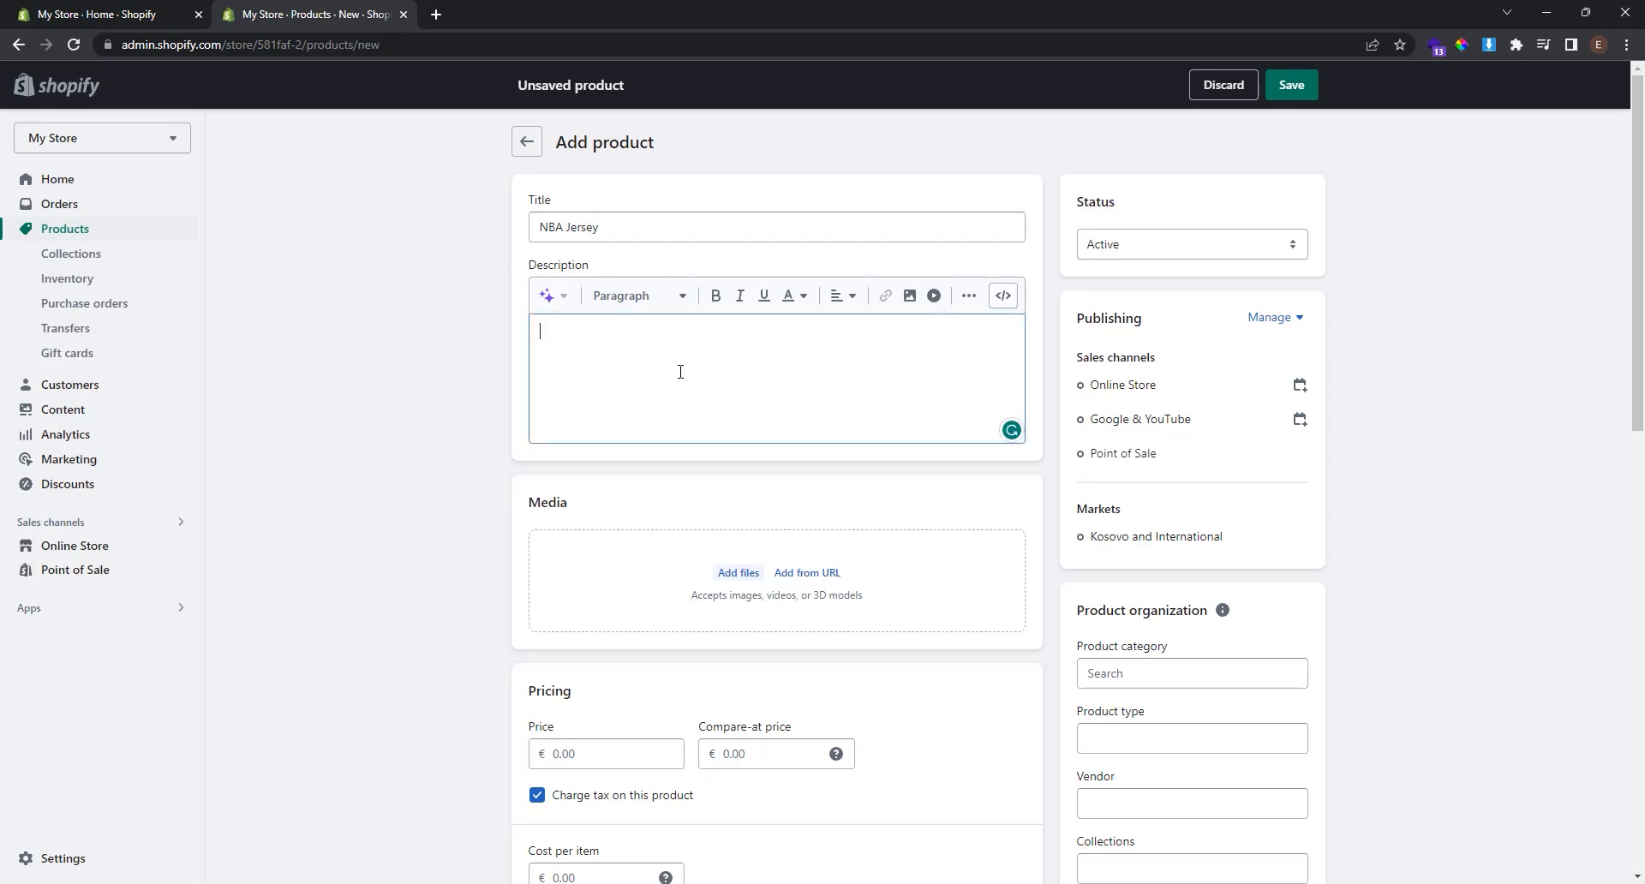
{"action": "type", "text": "Brand new NBA Jersey"}
{"action": "left_click", "coordinate": [742, 576]}
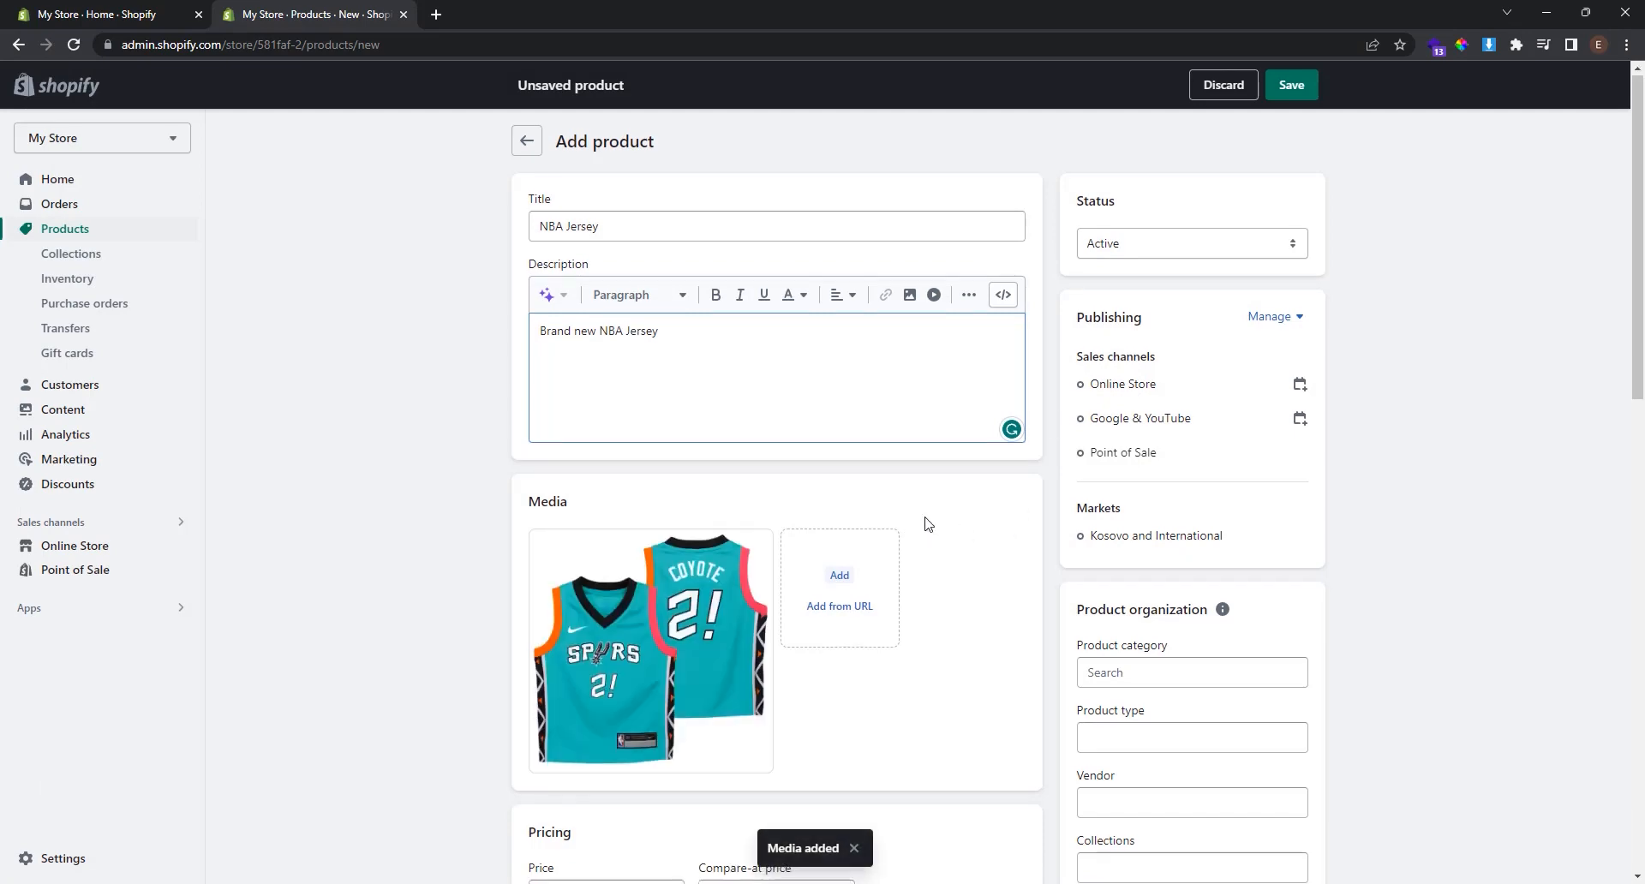
Set the price to €65.00 and Shop location stock to 20, then save the product.
{"action": "scroll", "coordinate": [925, 524], "scroll_direction": "down", "scroll_amount": 4}
{"action": "left_click", "coordinate": [656, 553]}
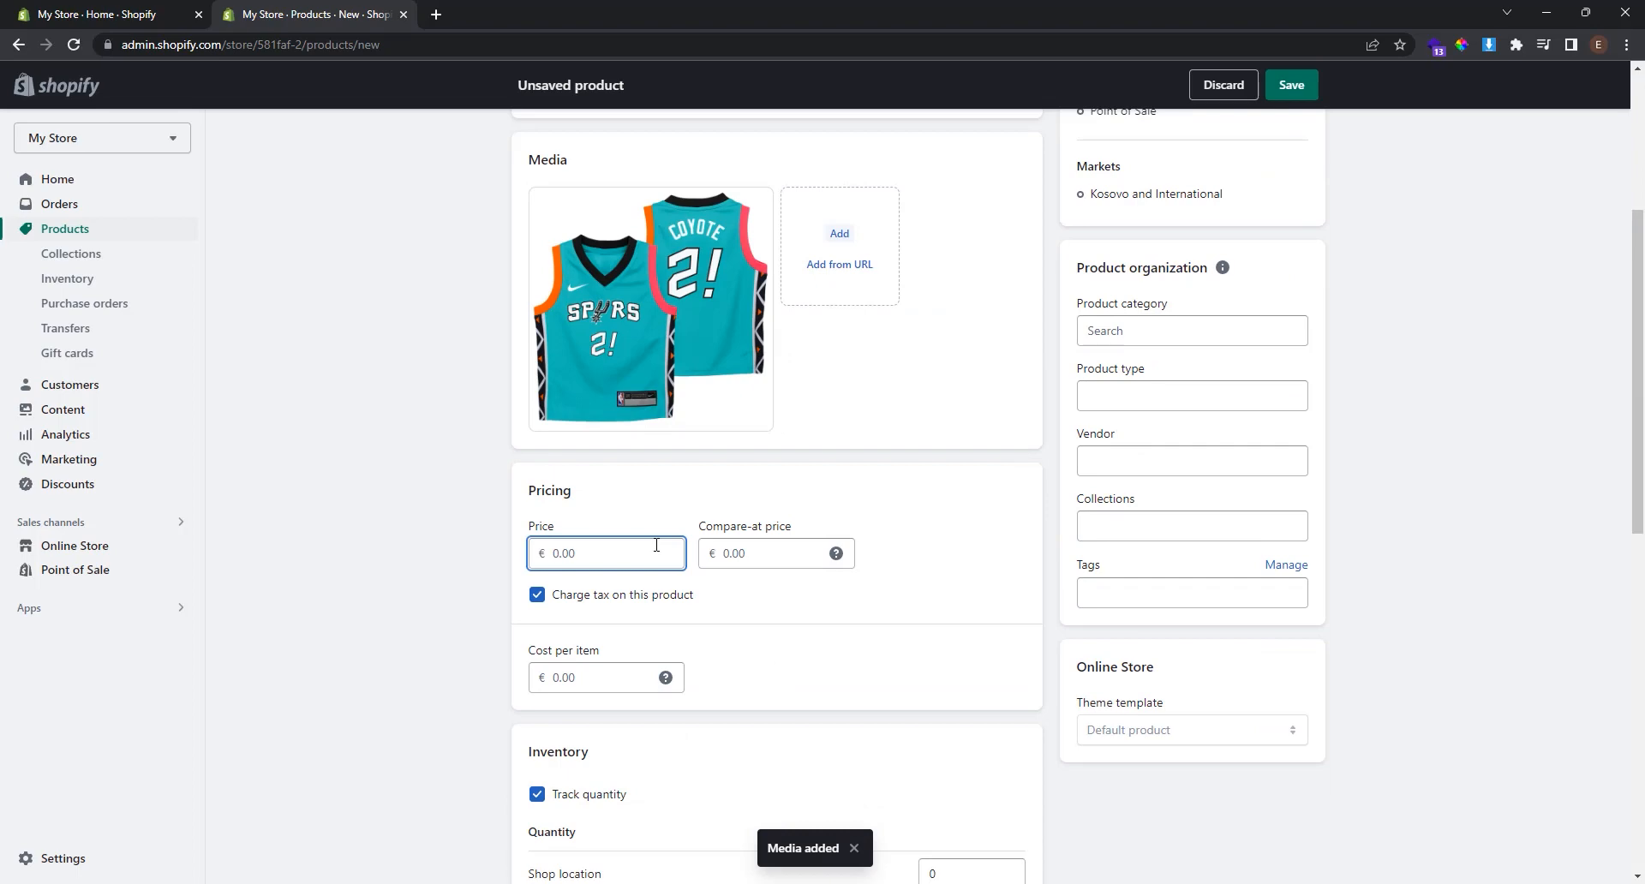
{"action": "type", "text": "65"}
{"action": "left_click", "coordinate": [855, 599]}
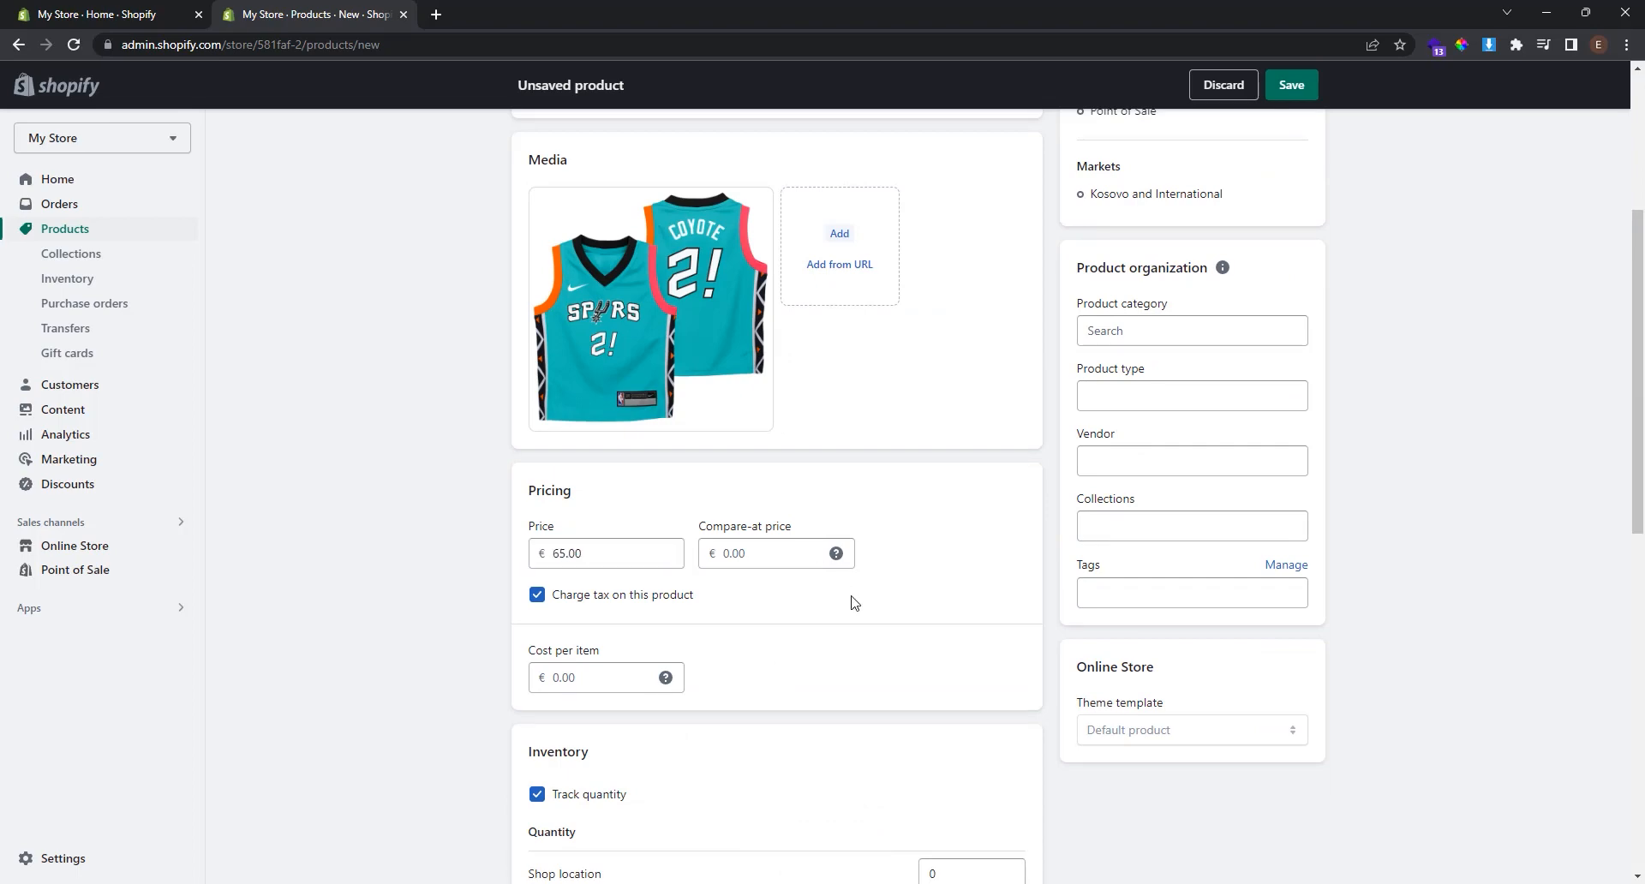
{"action": "scroll", "coordinate": [855, 600], "scroll_direction": "down", "scroll_amount": 5}
{"action": "double_click", "coordinate": [950, 454]}
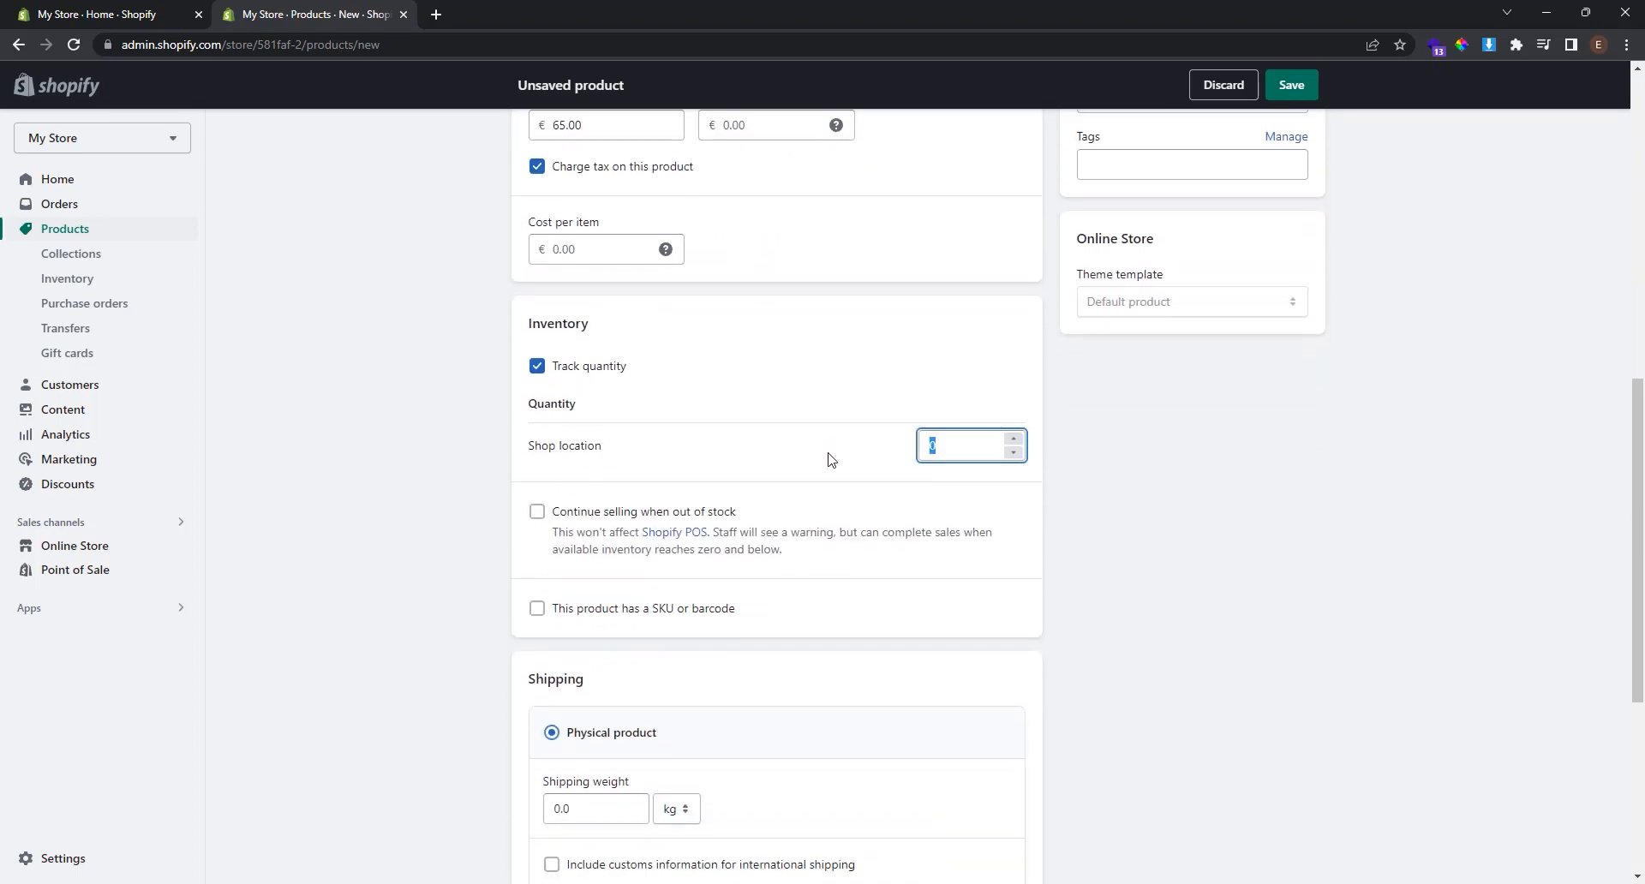
{"action": "type", "text": "20"}
{"action": "left_click", "coordinate": [1039, 558]}
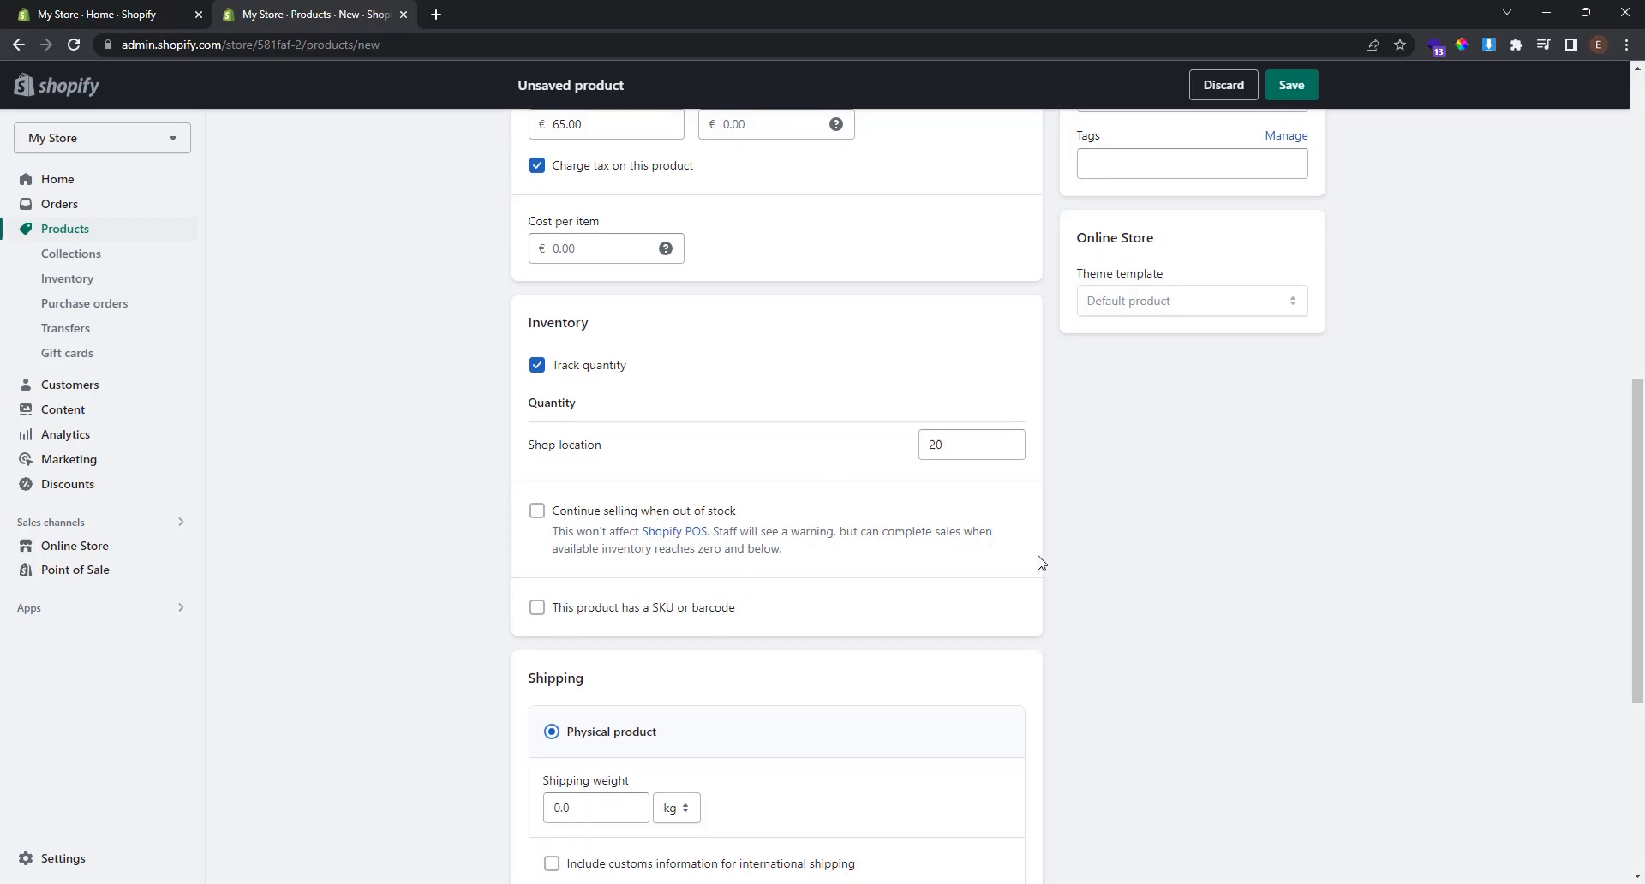
{"action": "scroll", "coordinate": [1039, 558], "scroll_direction": "down", "scroll_amount": 5}
{"action": "scroll", "coordinate": [1040, 562], "scroll_direction": "up", "scroll_amount": 7}
{"action": "scroll", "coordinate": [1039, 561], "scroll_direction": "up", "scroll_amount": 7}
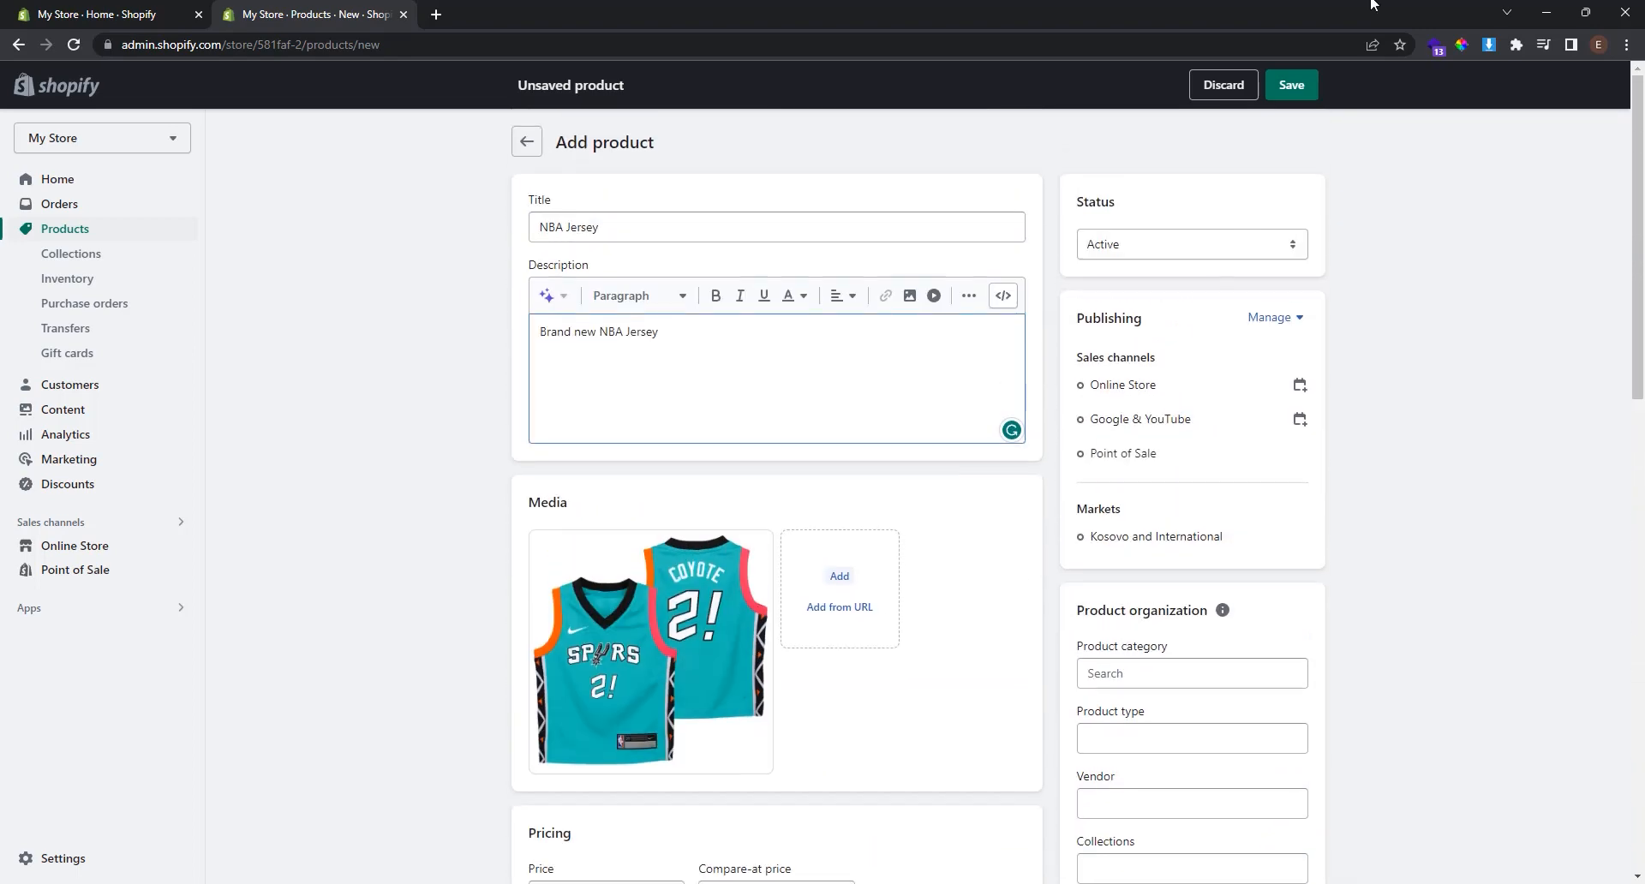
{"action": "left_click", "coordinate": [1294, 90]}
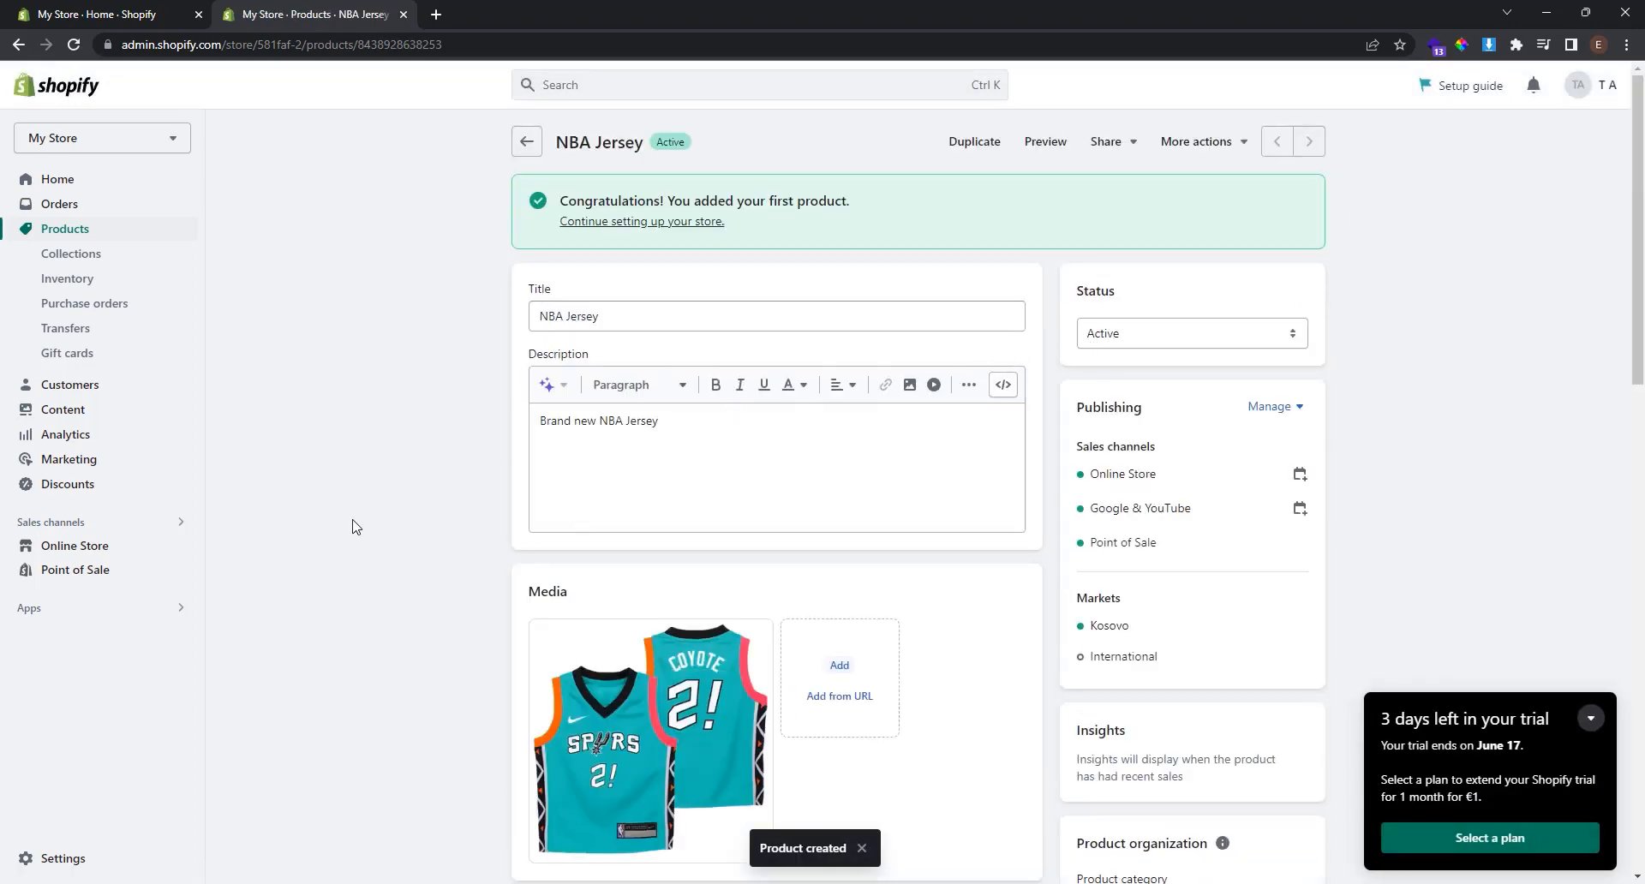
Open Judge.me Product Reviews from Apps and go to its Review Widget installation settings.
{"action": "left_click", "coordinate": [101, 615]}
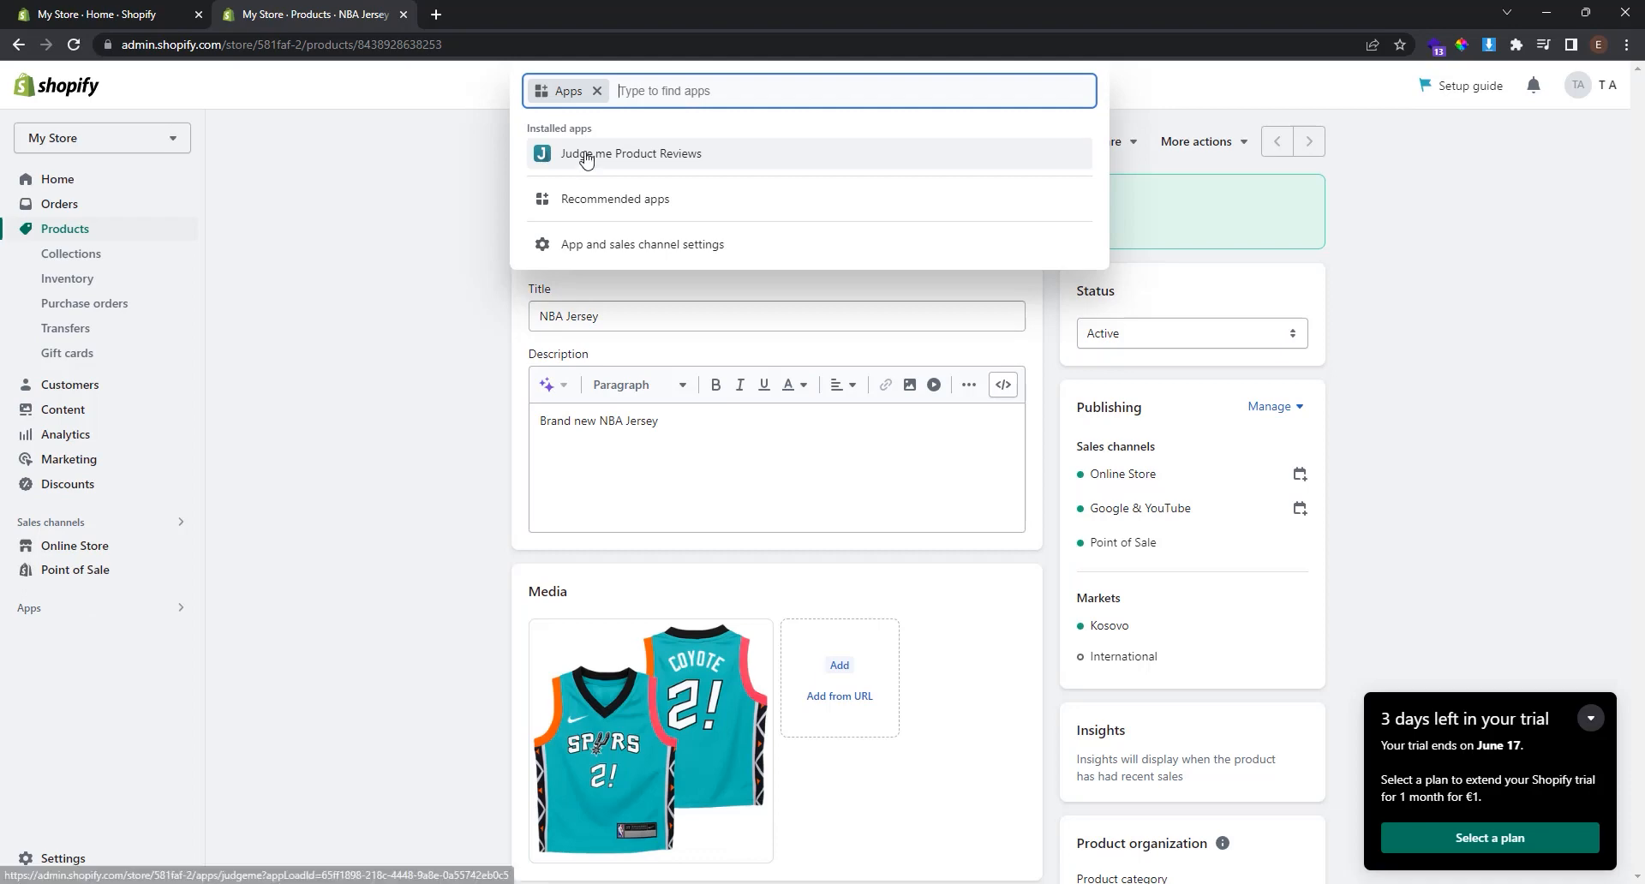
{"action": "left_click", "coordinate": [614, 159]}
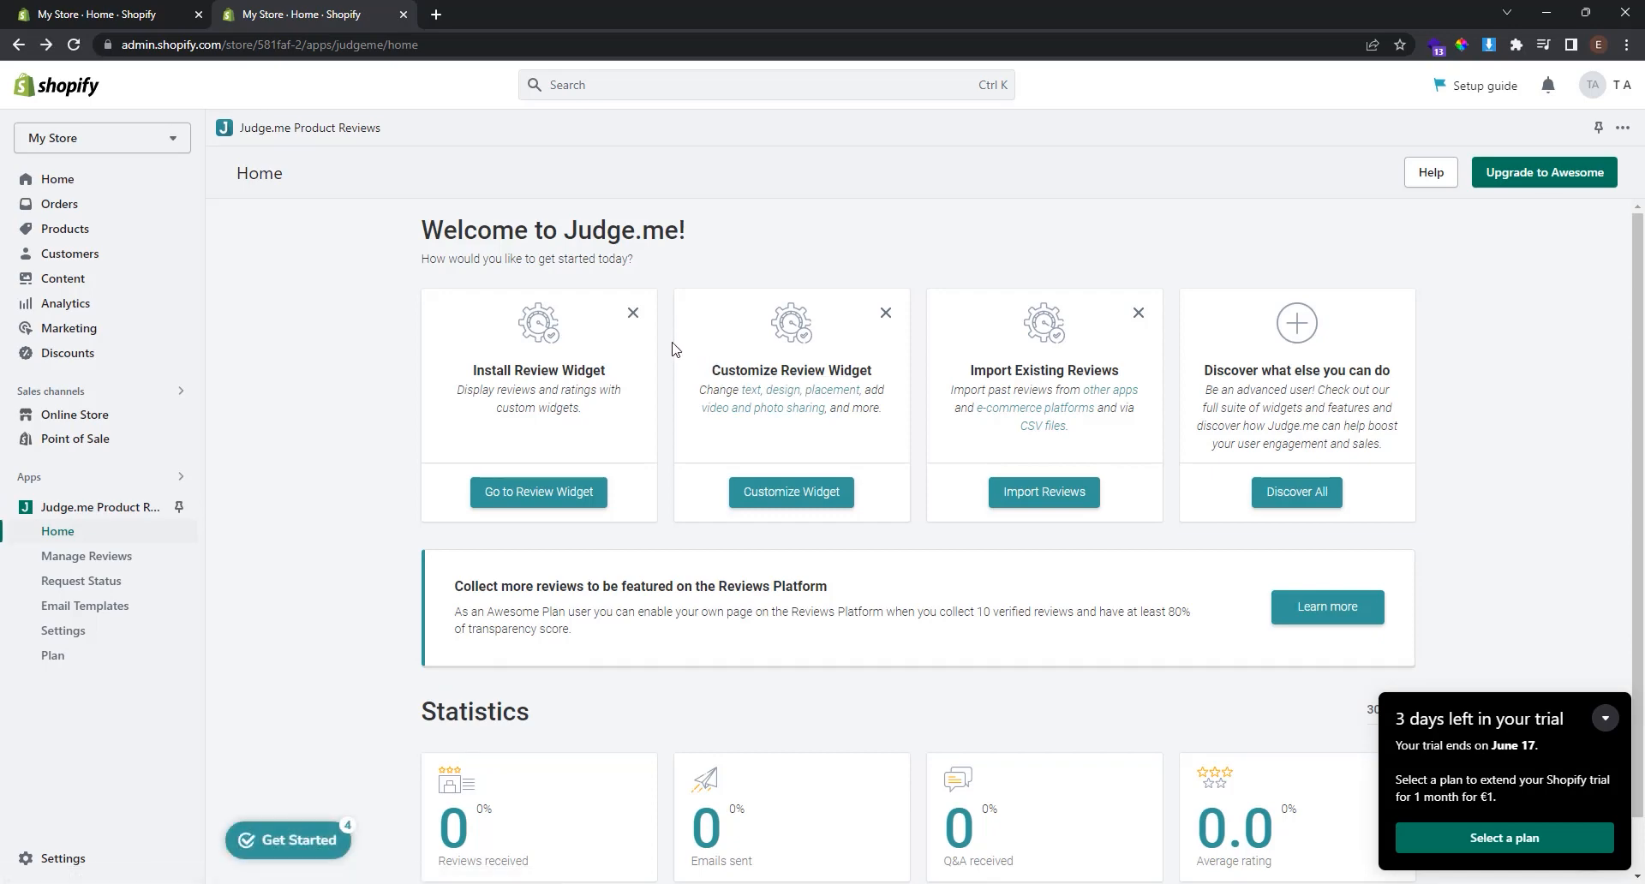
{"action": "left_click", "coordinate": [553, 505]}
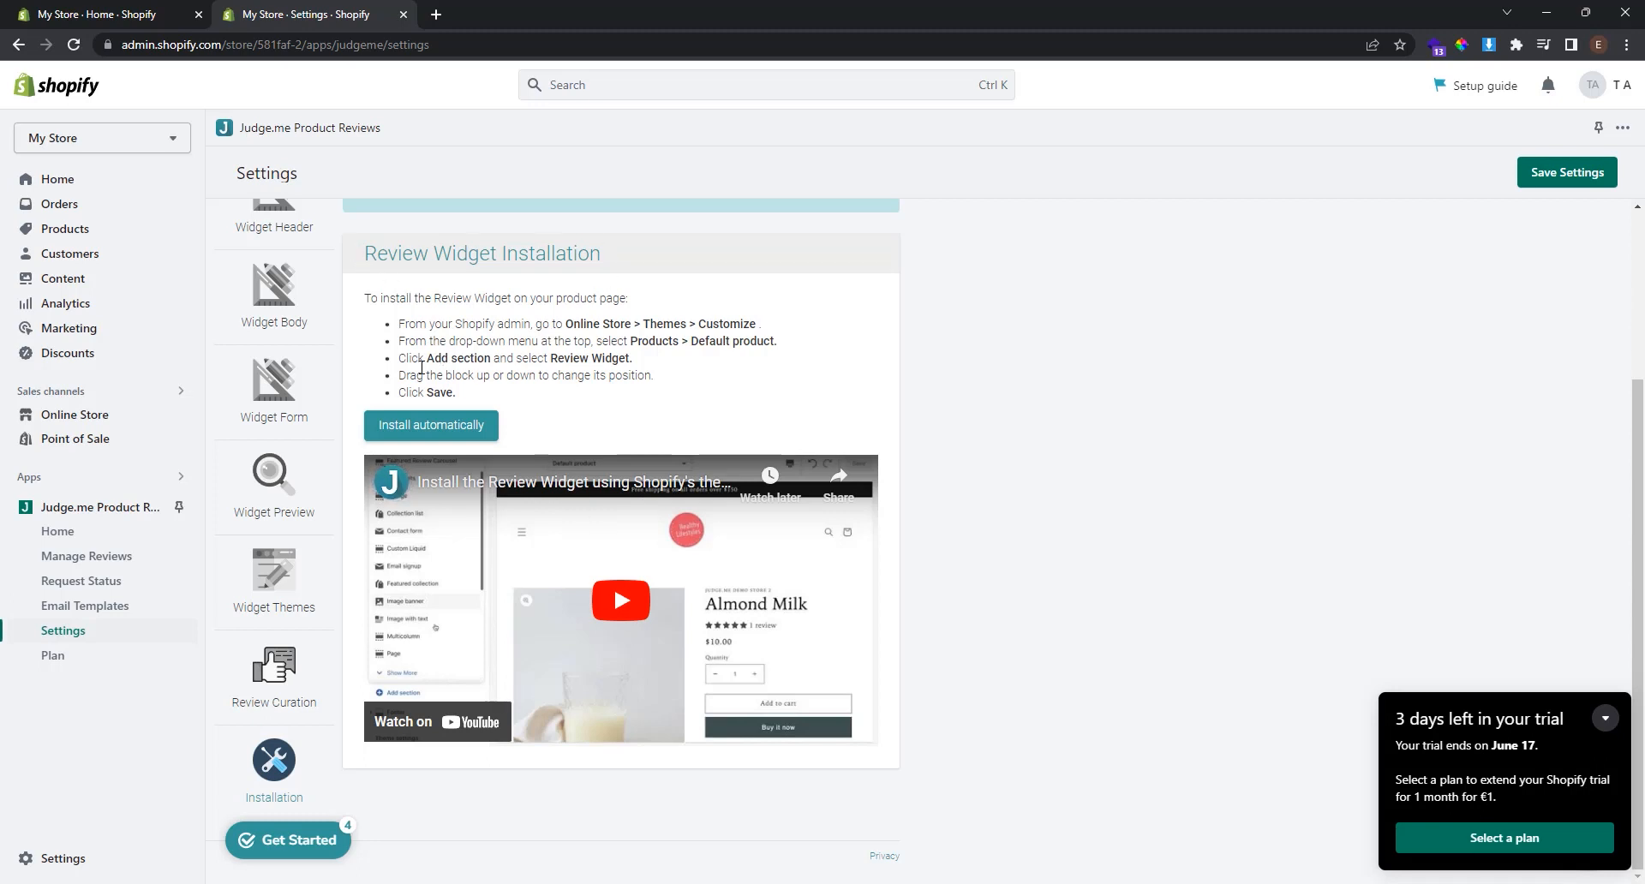
Install the Judge.me Review Widget block on the default product template and save the theme.
{"action": "left_click", "coordinate": [442, 440]}
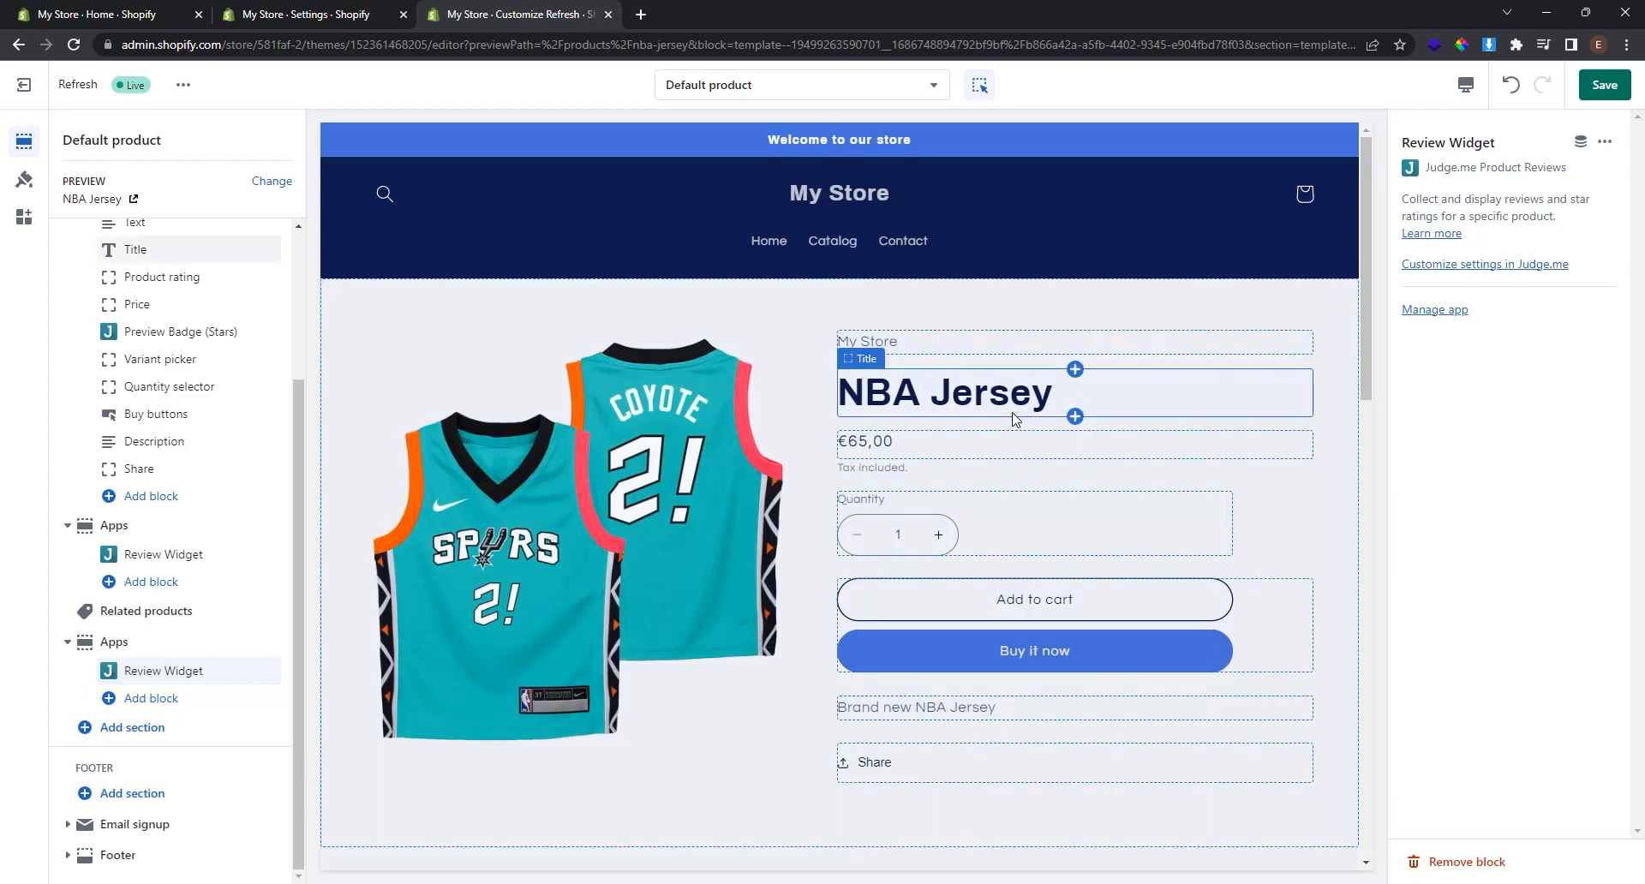
{"action": "scroll", "coordinate": [1014, 419], "scroll_direction": "down", "scroll_amount": 7}
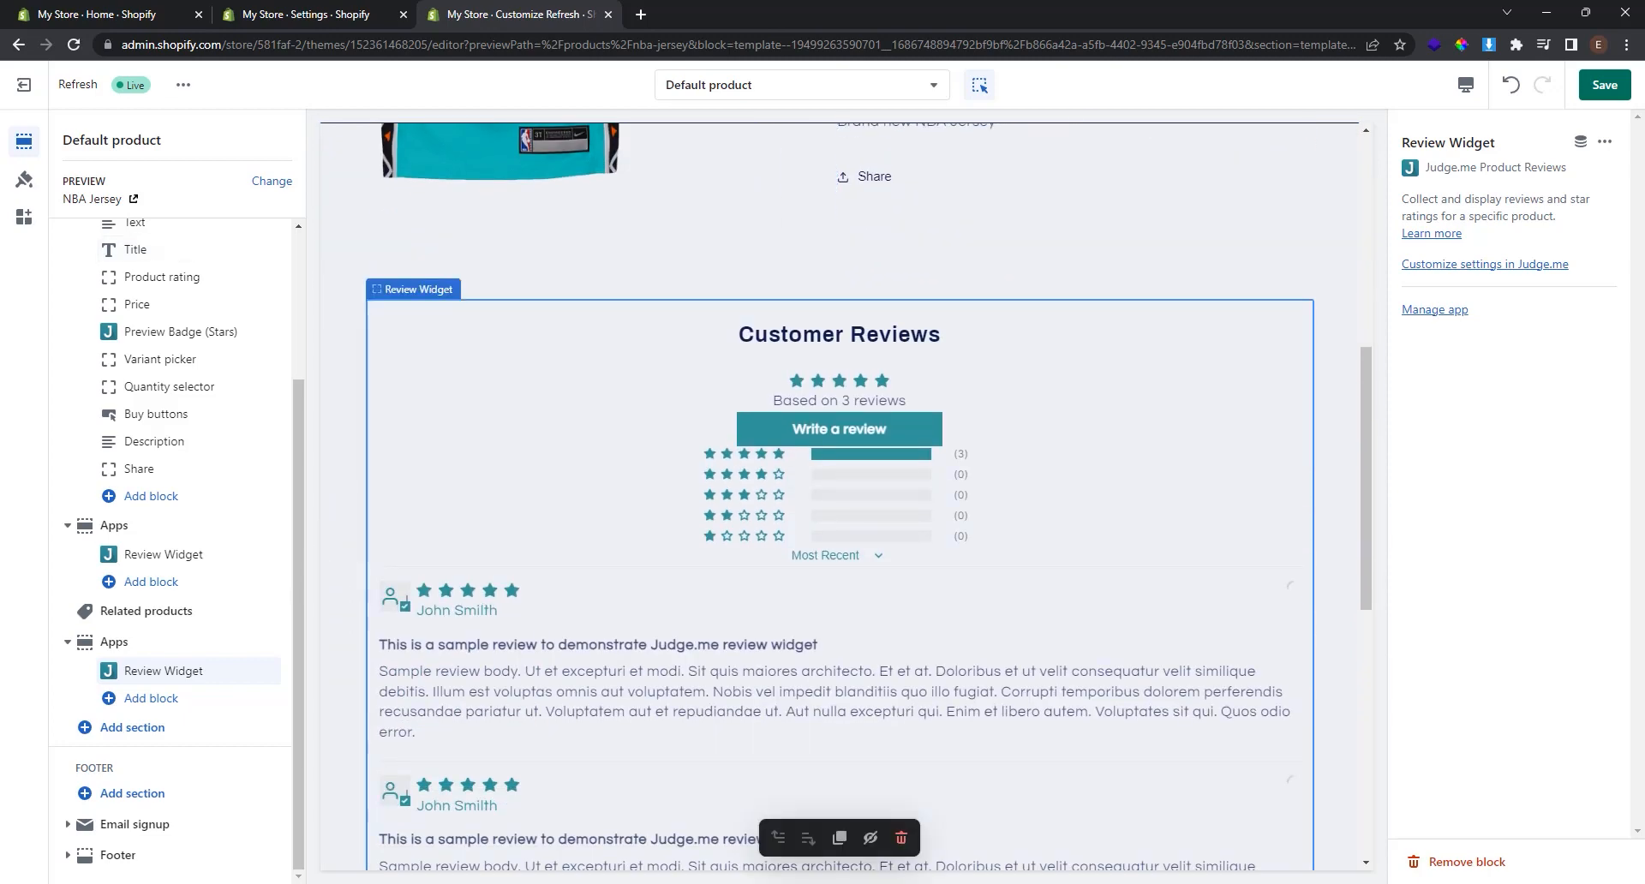
{"action": "scroll", "coordinate": [1030, 685], "scroll_direction": "up", "scroll_amount": 7}
{"action": "left_click", "coordinate": [1602, 84]}
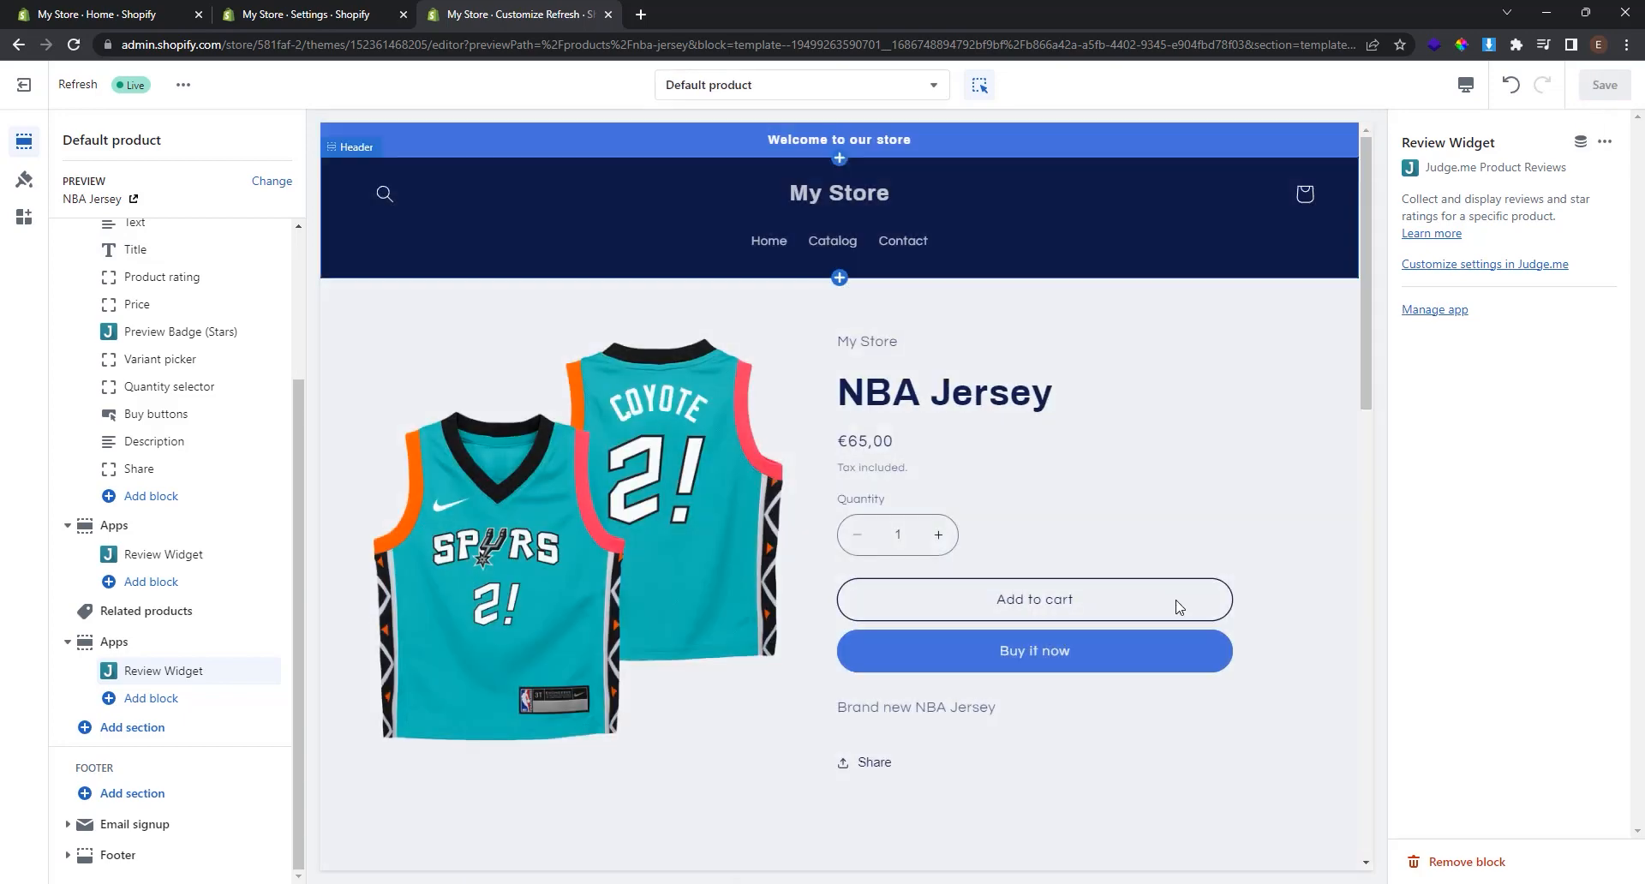
Open the NBA Jersey product page from the live storefront's Catalog.
{"action": "left_click", "coordinate": [182, 84]}
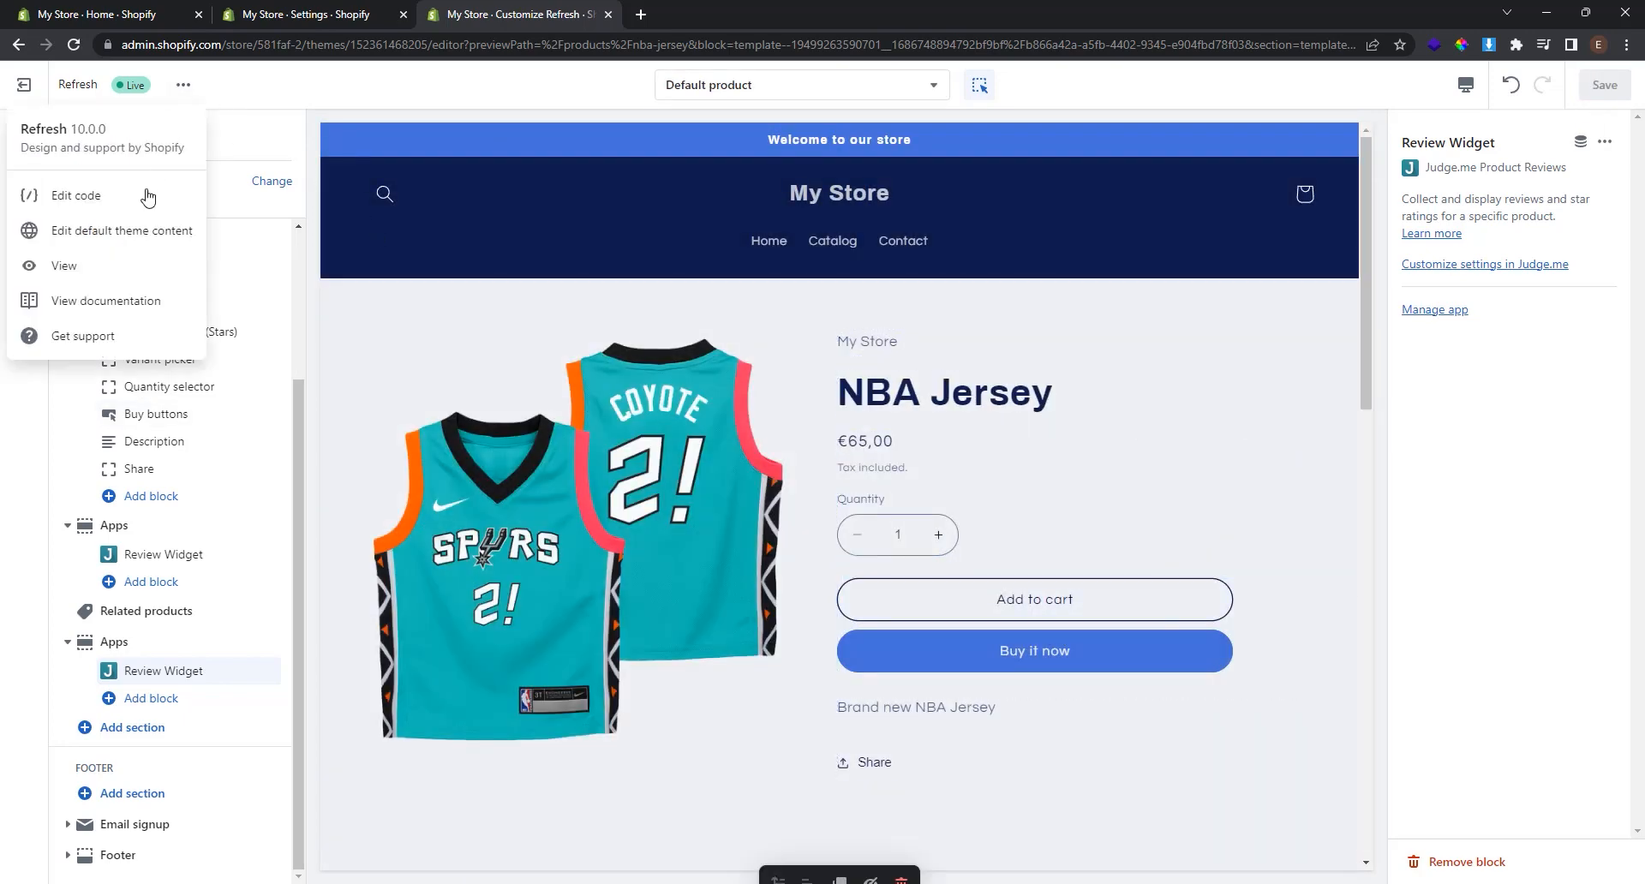
{"action": "left_click", "coordinate": [129, 267]}
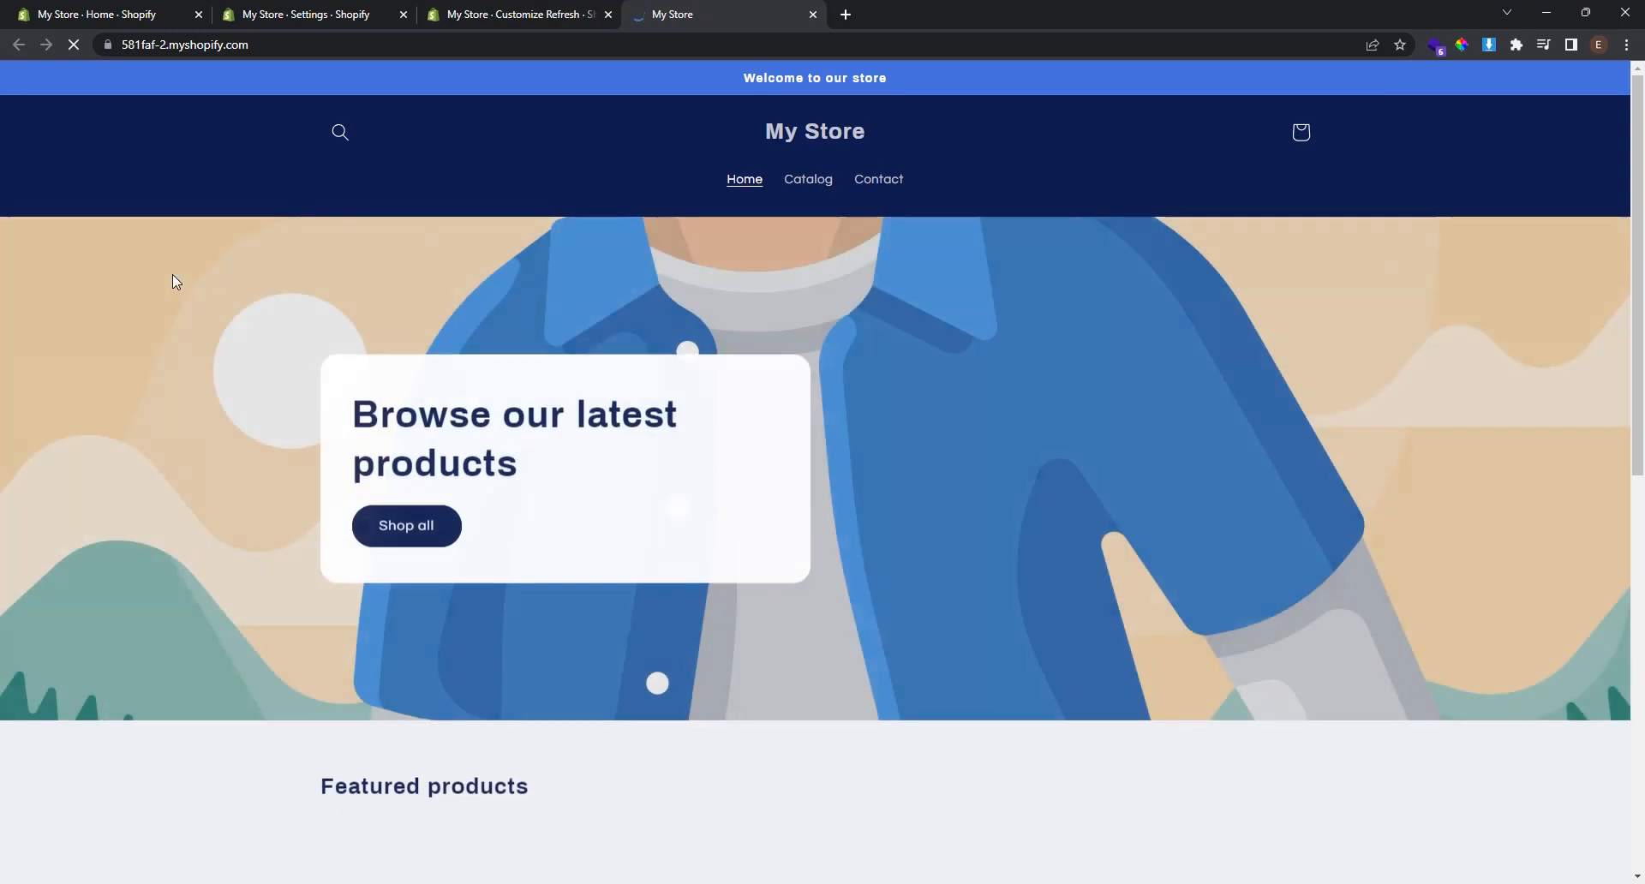
{"action": "left_click", "coordinate": [818, 180]}
{"action": "left_click", "coordinate": [484, 514]}
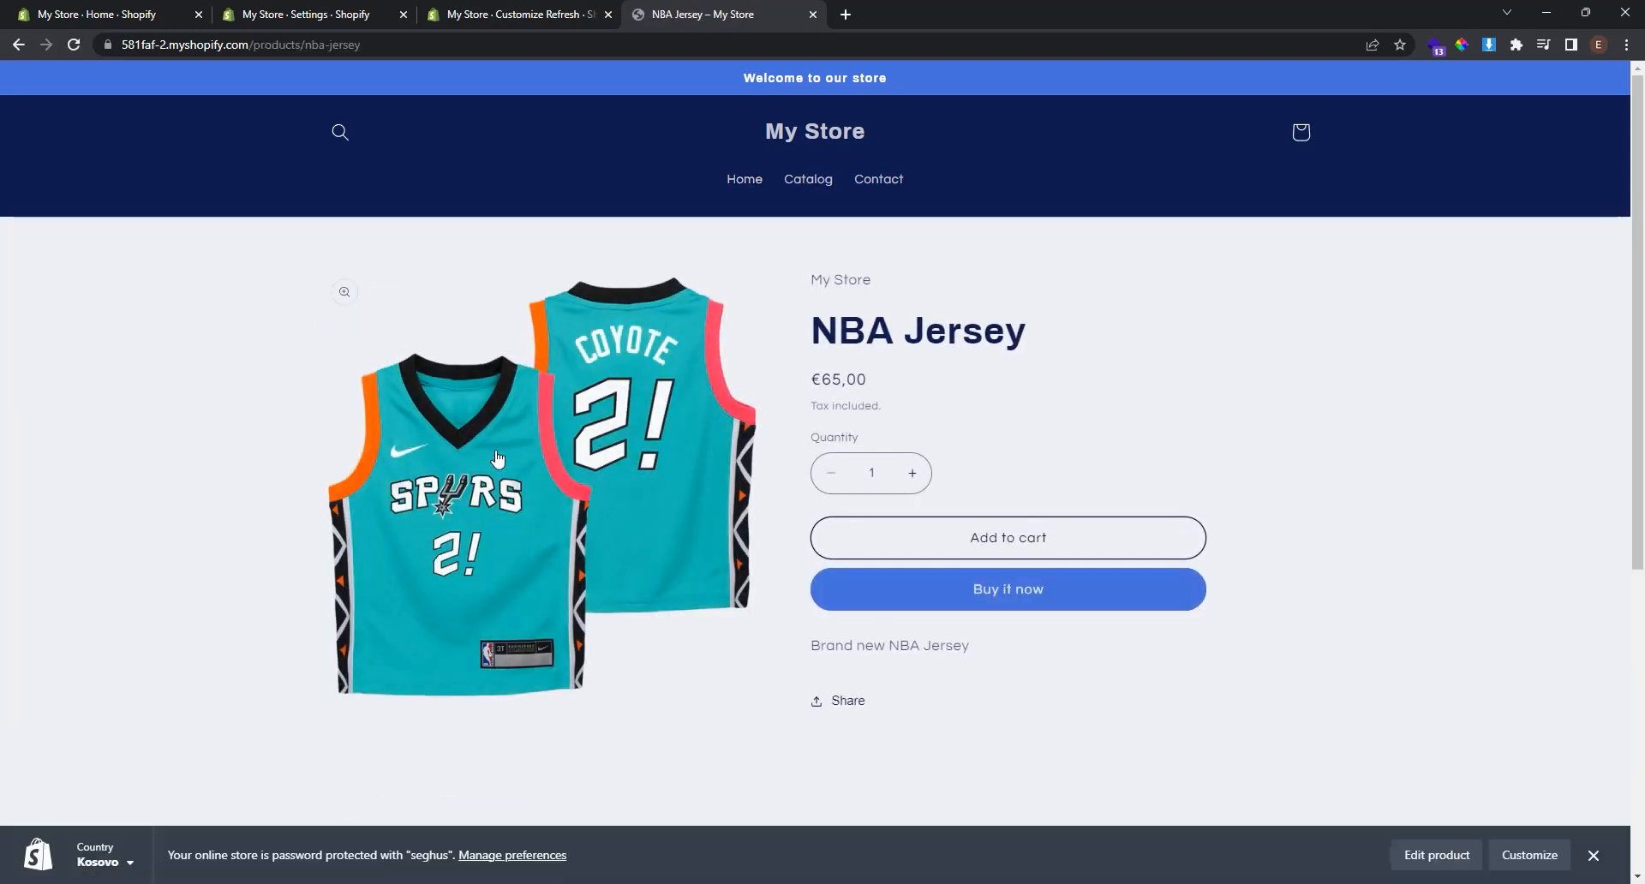
Open the Write a review form in the Customer Reviews section.
{"action": "scroll", "coordinate": [497, 458], "scroll_direction": "down", "scroll_amount": 5}
{"action": "scroll", "coordinate": [497, 459], "scroll_direction": "up", "scroll_amount": 2}
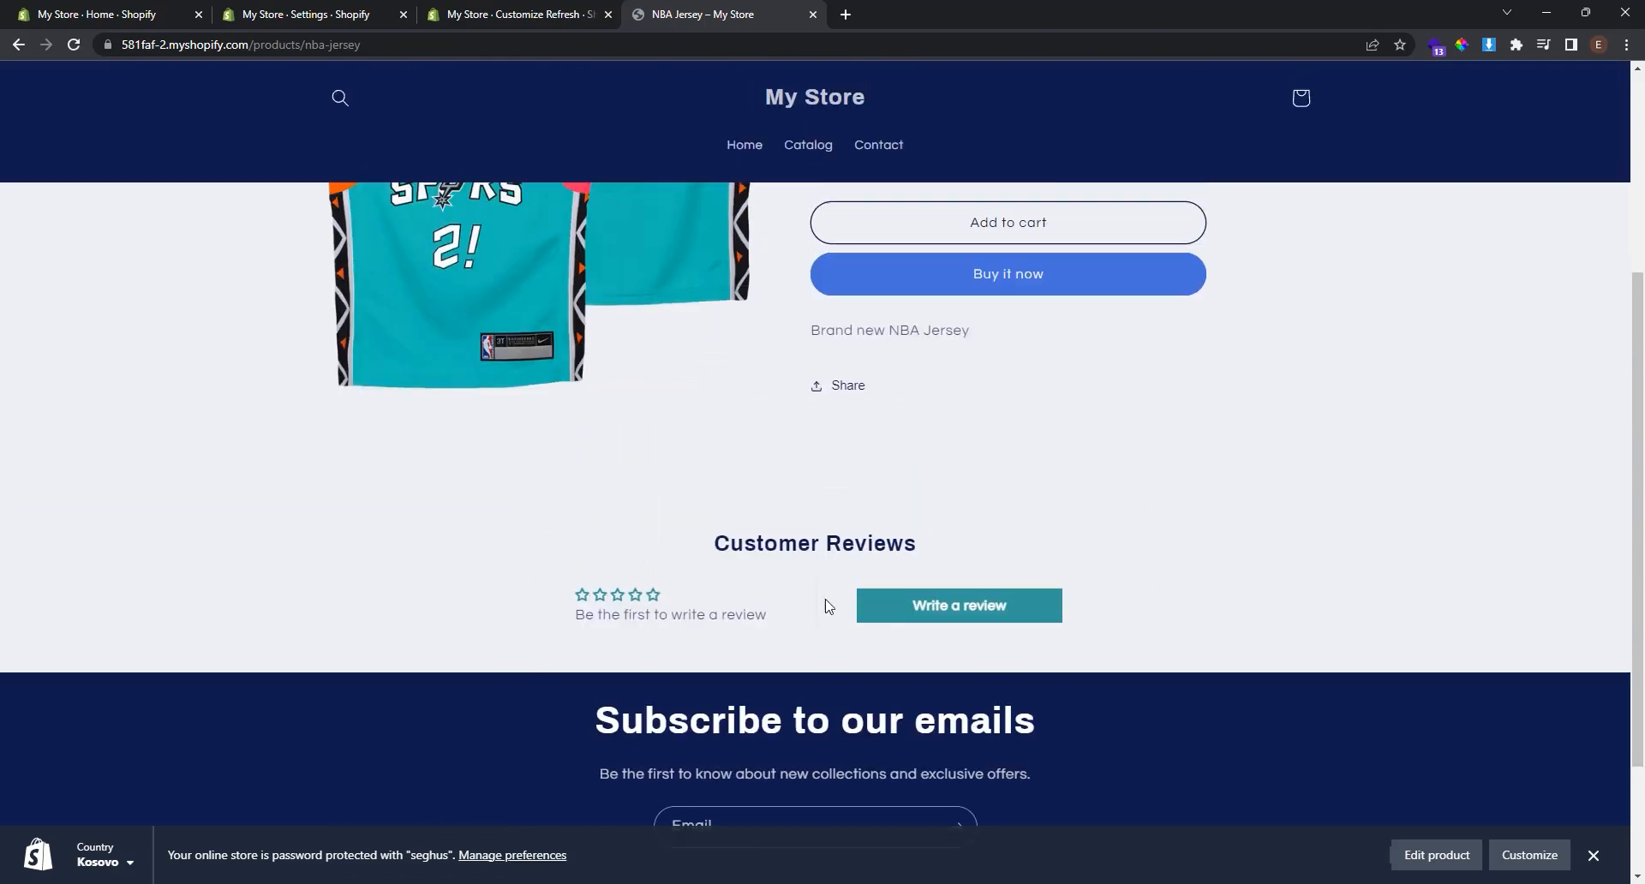
{"action": "left_click", "coordinate": [897, 605]}
{"action": "scroll", "coordinate": [941, 541], "scroll_direction": "up", "scroll_amount": 3}
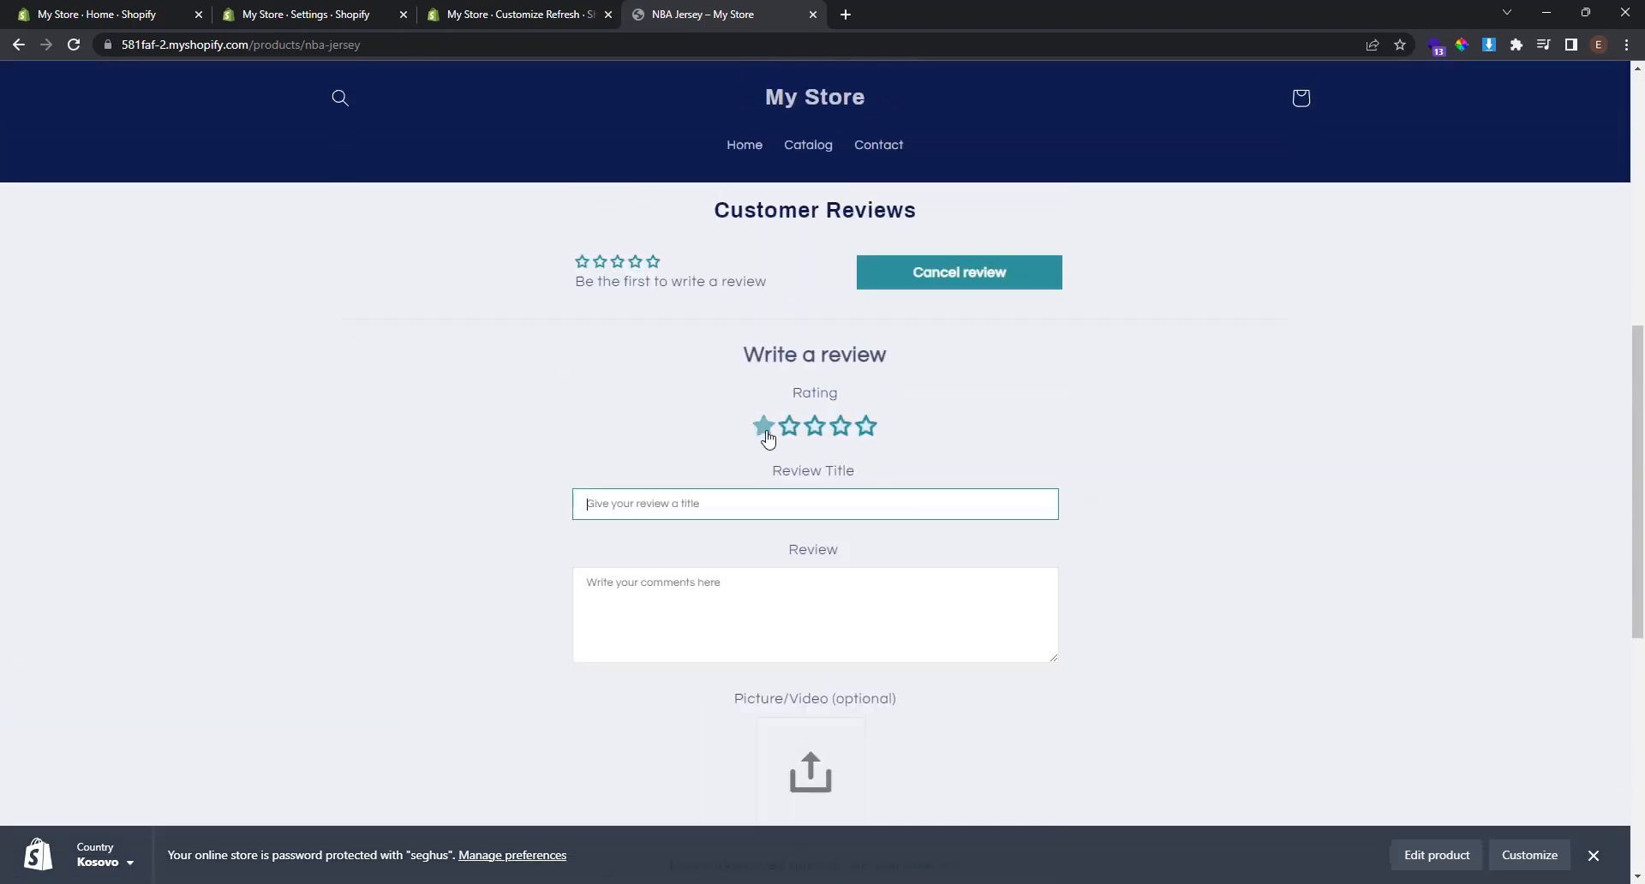
Rate the review 5 stars, title it 'Nice Jersey' and write 'Very nice colors'.
{"action": "left_click", "coordinate": [867, 432]}
{"action": "type", "text": "Nice Jersey"}
{"action": "left_click", "coordinate": [1000, 619]}
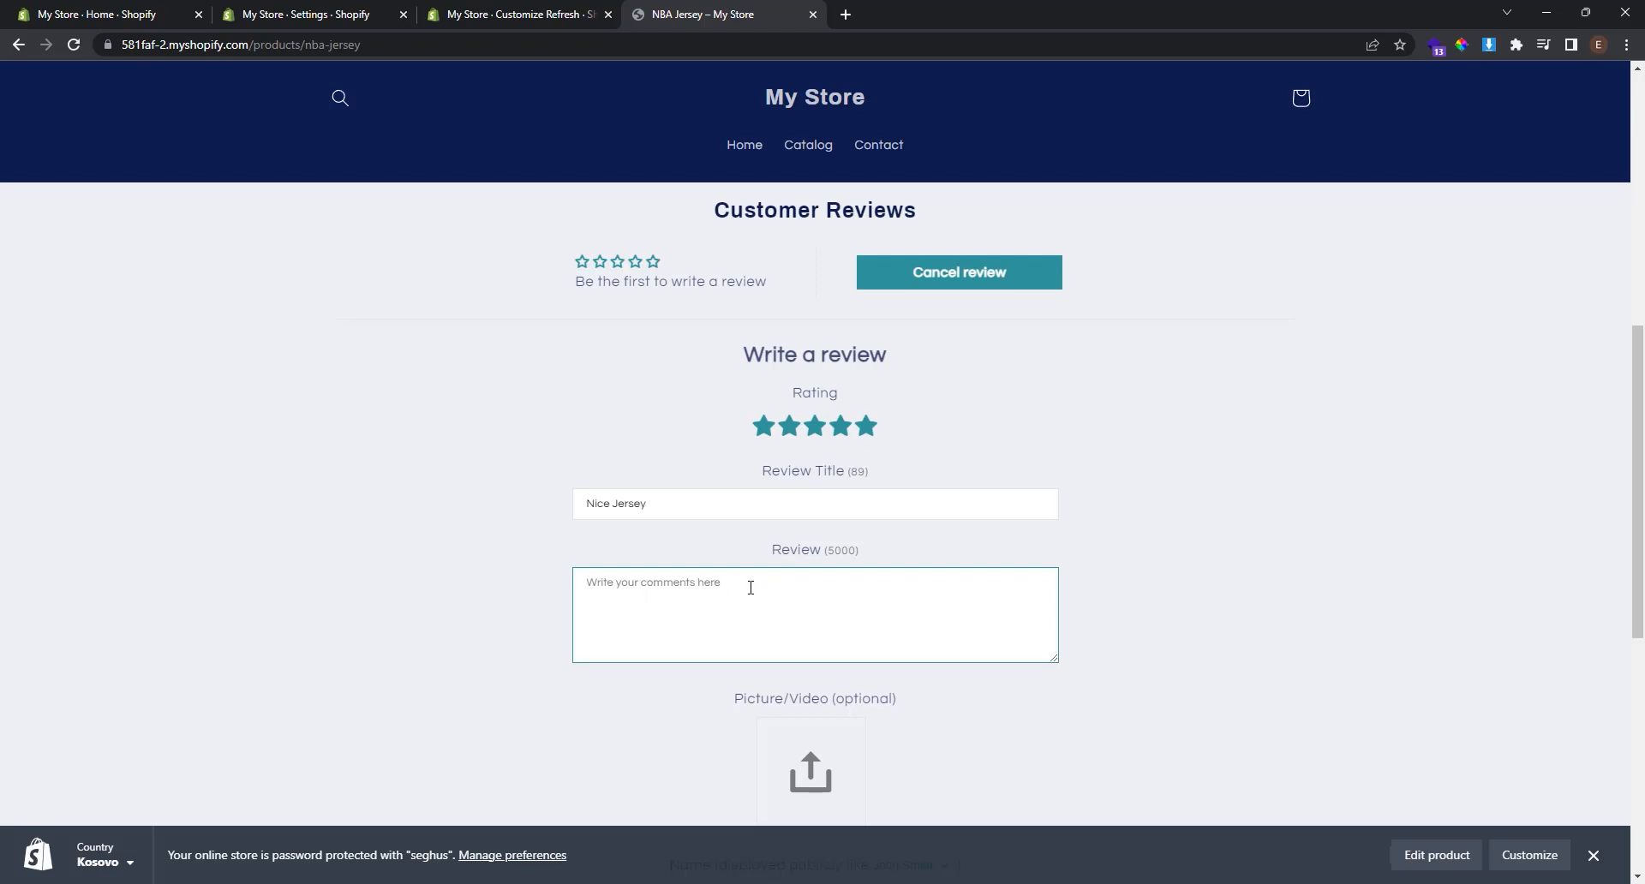
{"action": "type", "text": "Very nice colors"}
{"action": "scroll", "coordinate": [748, 579], "scroll_direction": "down", "scroll_amount": 3}
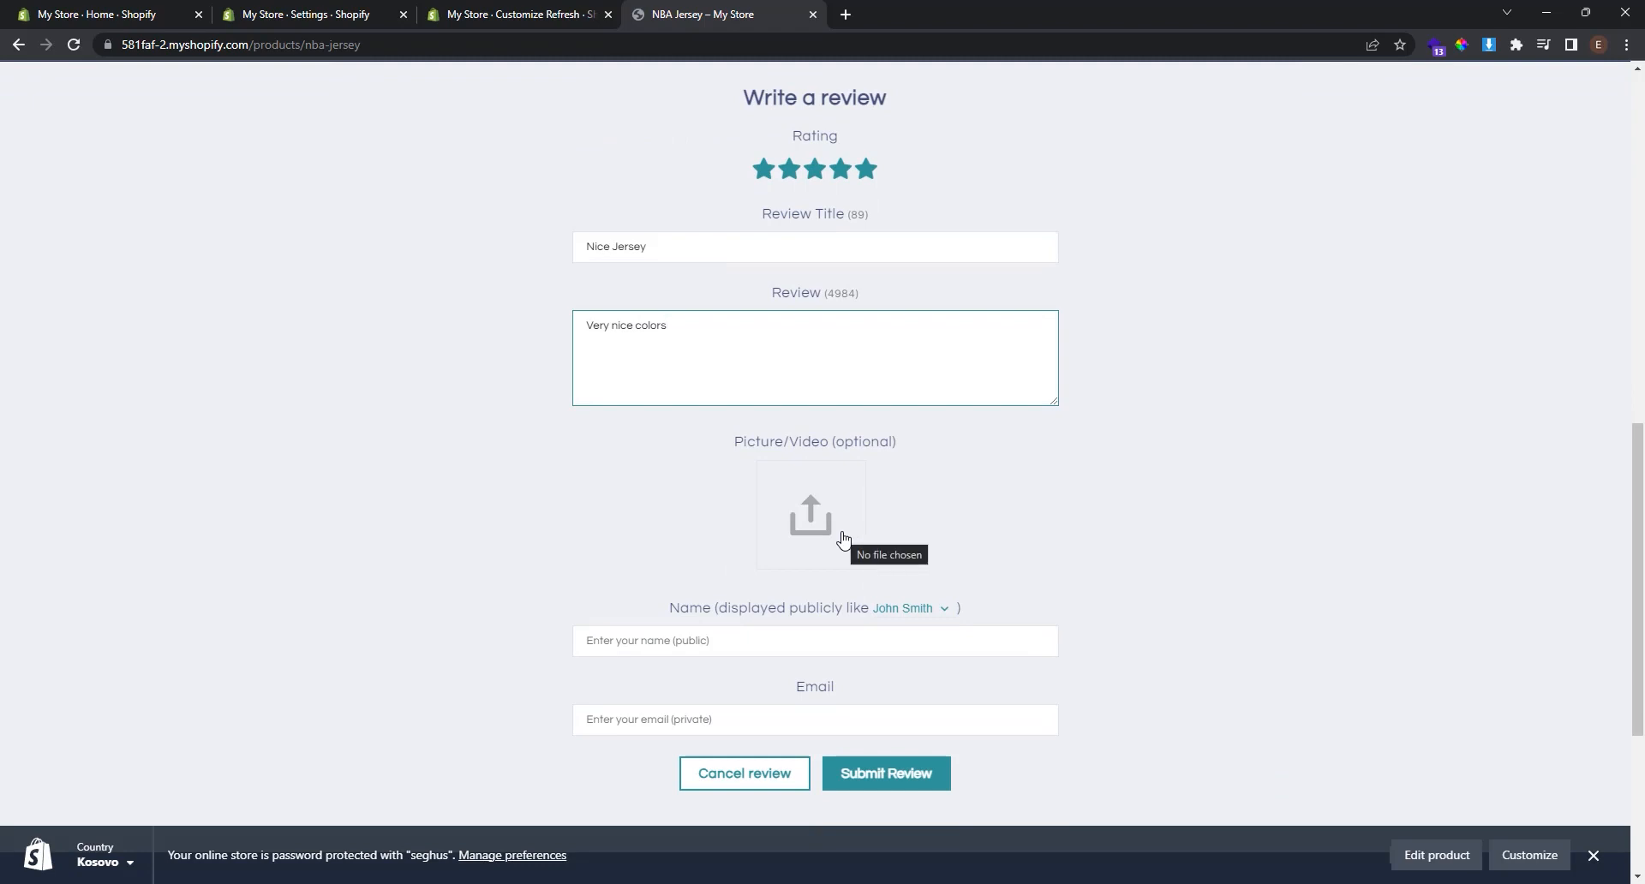
{"action": "left_click", "coordinate": [746, 626]}
Fill in the reviewer's name and e-mail address, correcting a mistyped e-mail.
{"action": "left_click", "coordinate": [715, 639]}
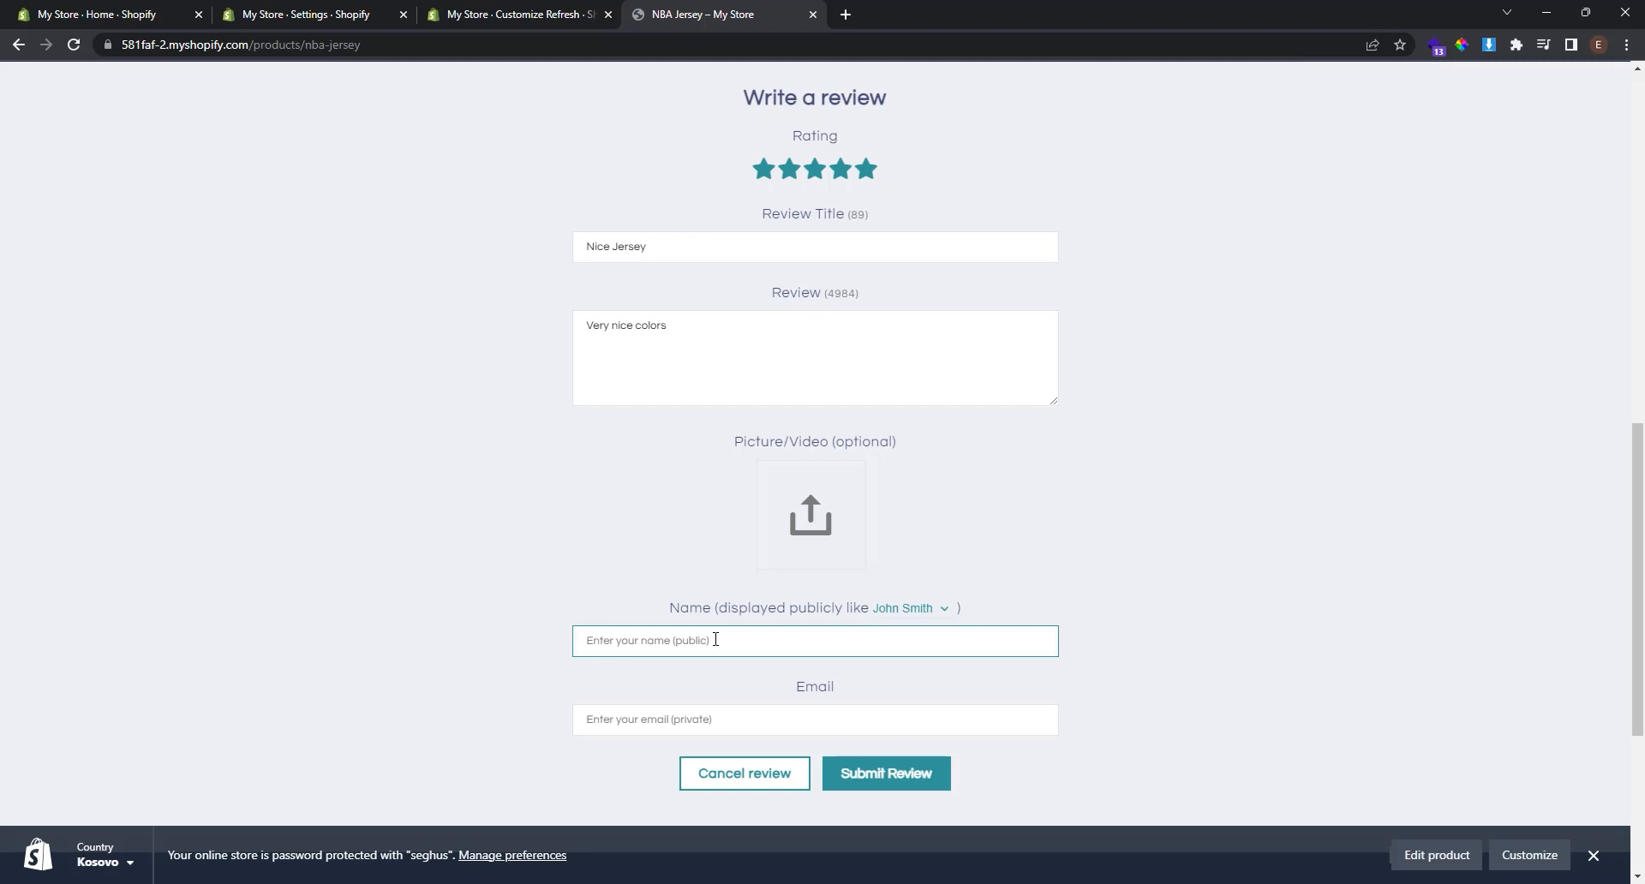
{"action": "type", "text": "My Name"}
{"action": "left_click", "coordinate": [704, 717]}
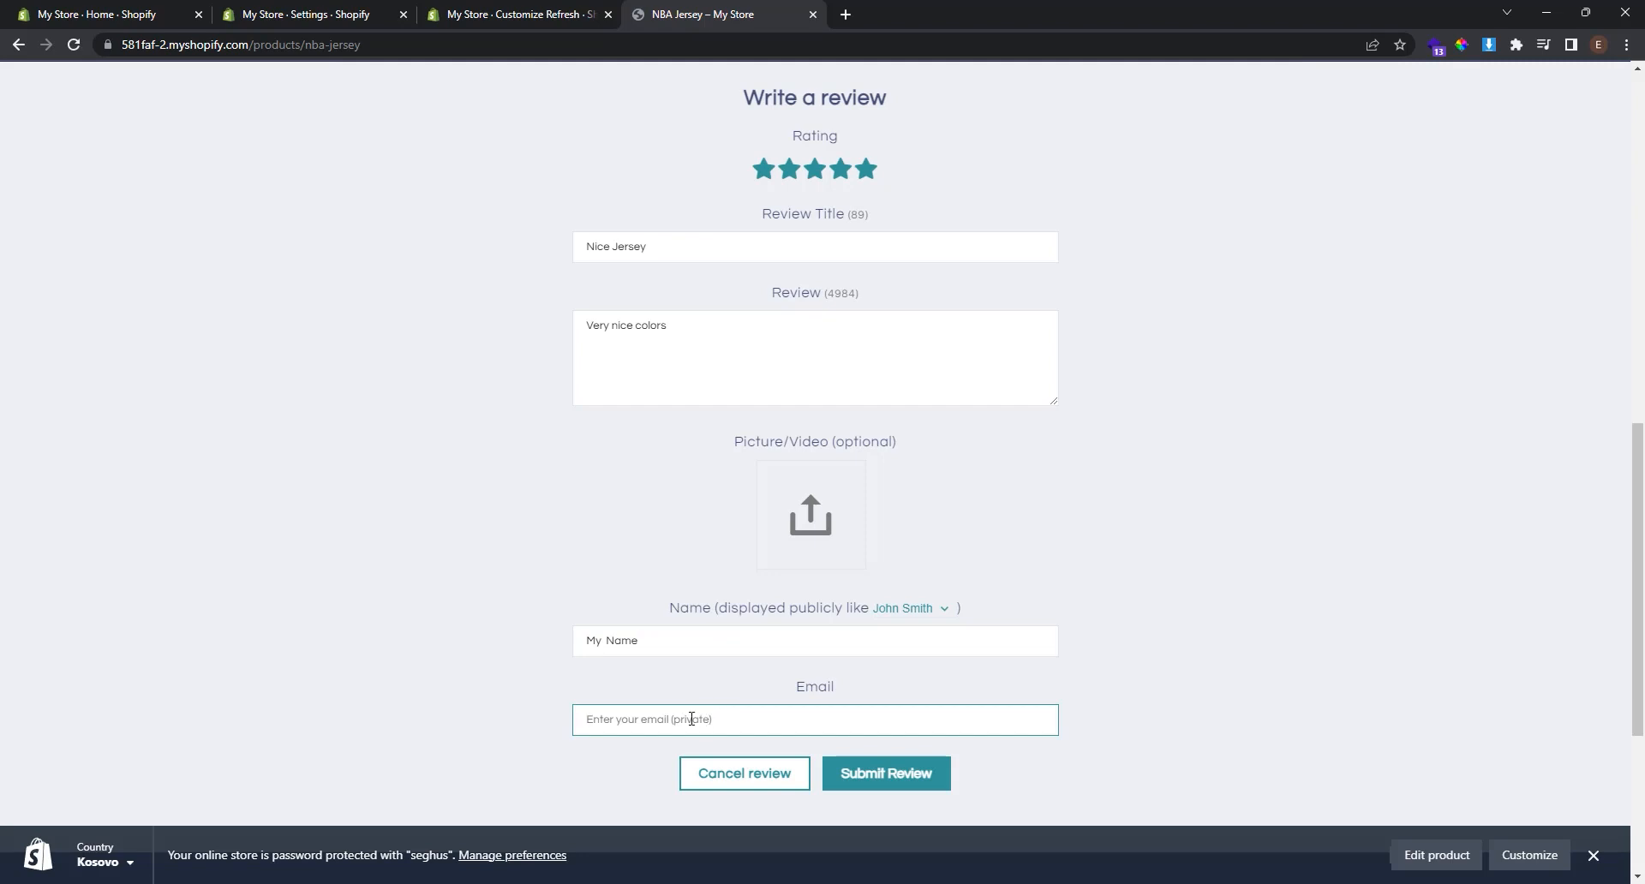
{"action": "type", "text": "something"}
{"action": "key", "text": "ctrl+BackSpace"}
Submit the review and reload the NBA Jersey product page.
{"action": "scroll", "coordinate": [704, 728], "scroll_direction": "down", "scroll_amount": 2}
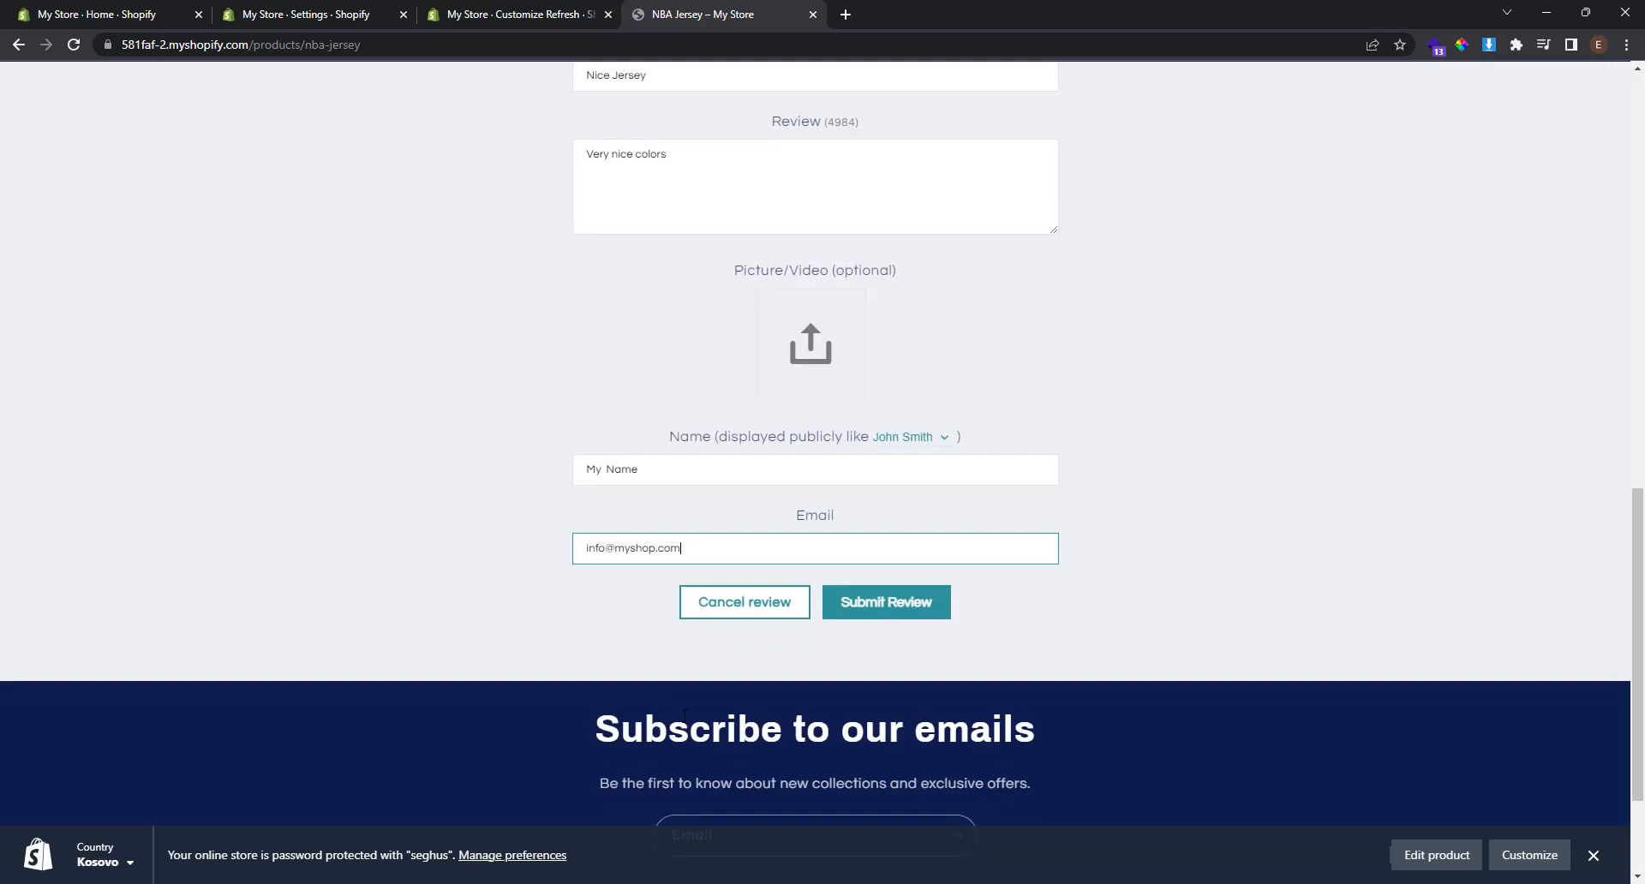
{"action": "left_click", "coordinate": [896, 613]}
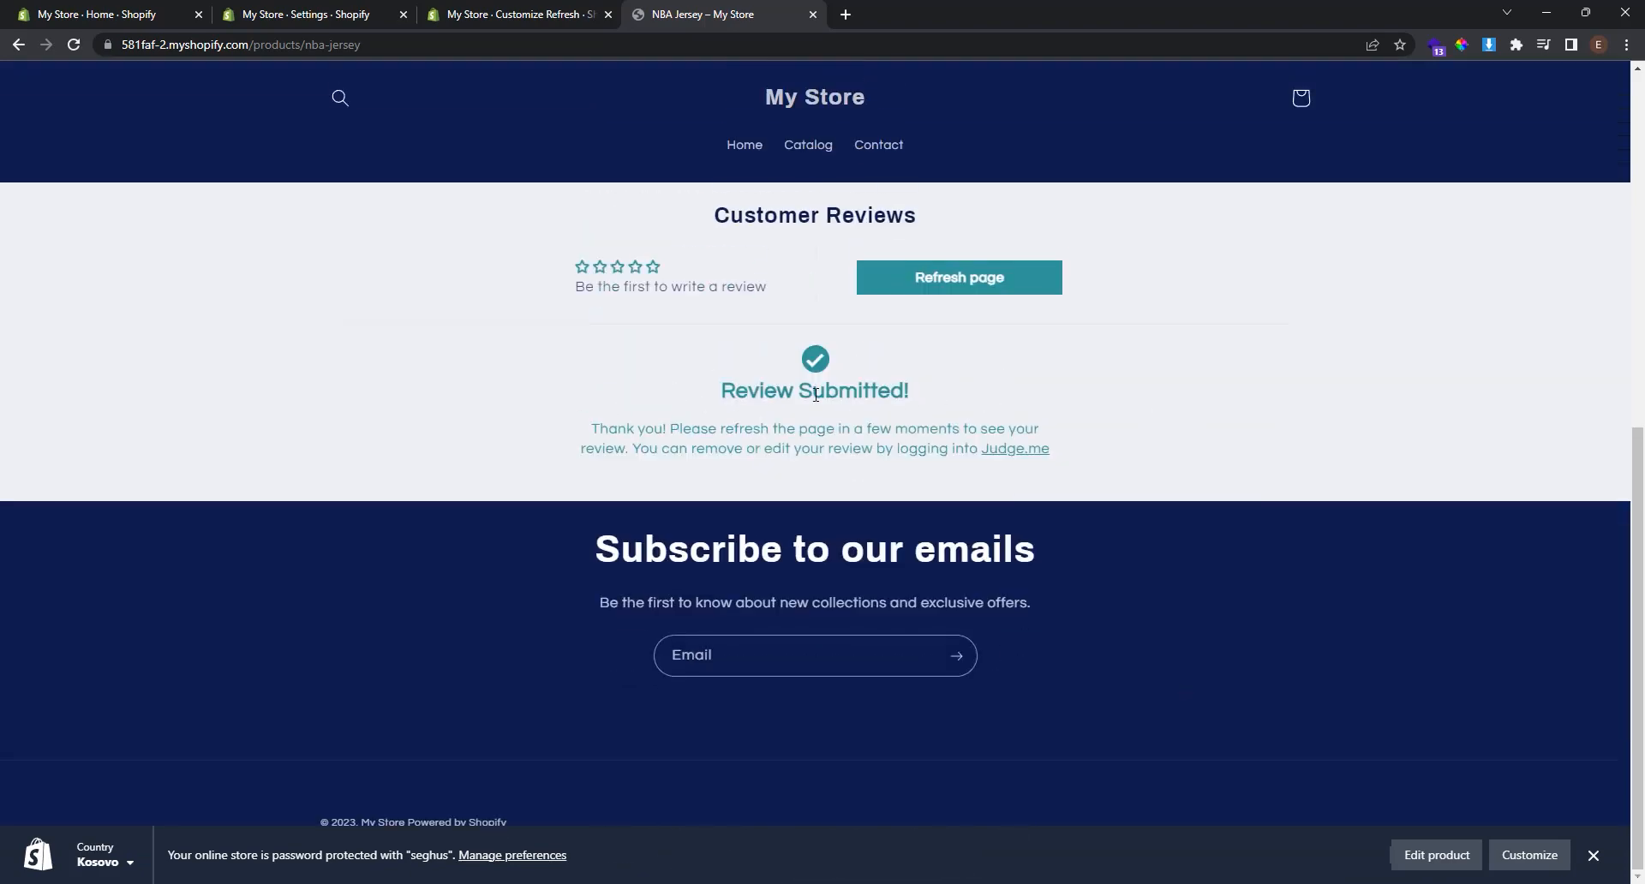
{"action": "key", "text": "F5"}
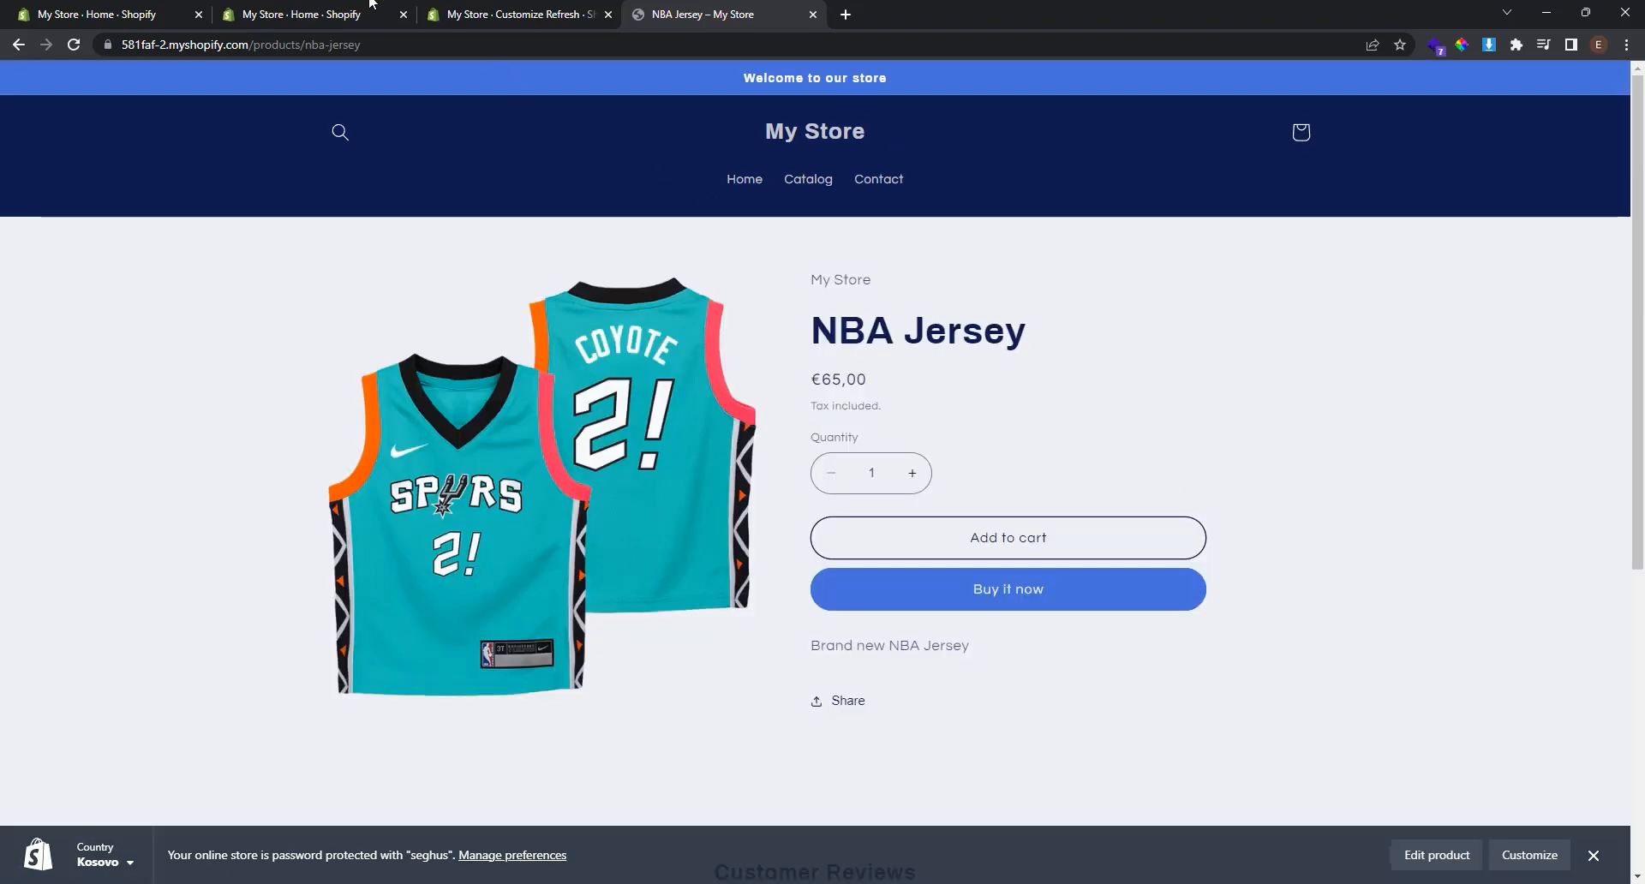
Go back to the admin tab and open Judge.me's Manage Reviews dashboard.
{"action": "left_click", "coordinate": [335, 9]}
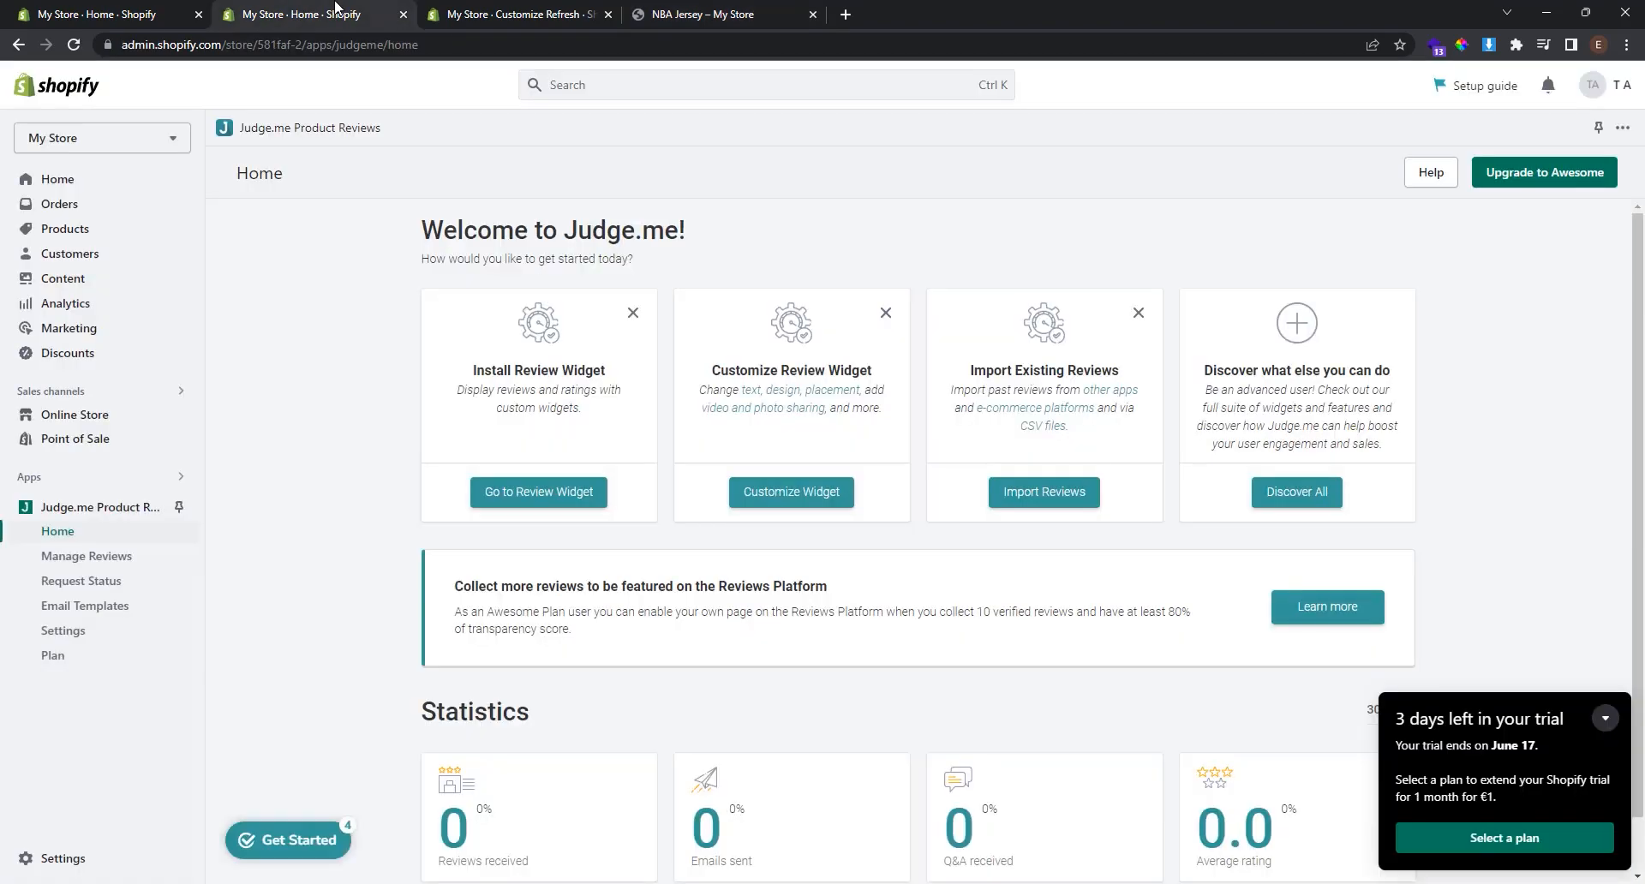
{"action": "left_click", "coordinate": [125, 565]}
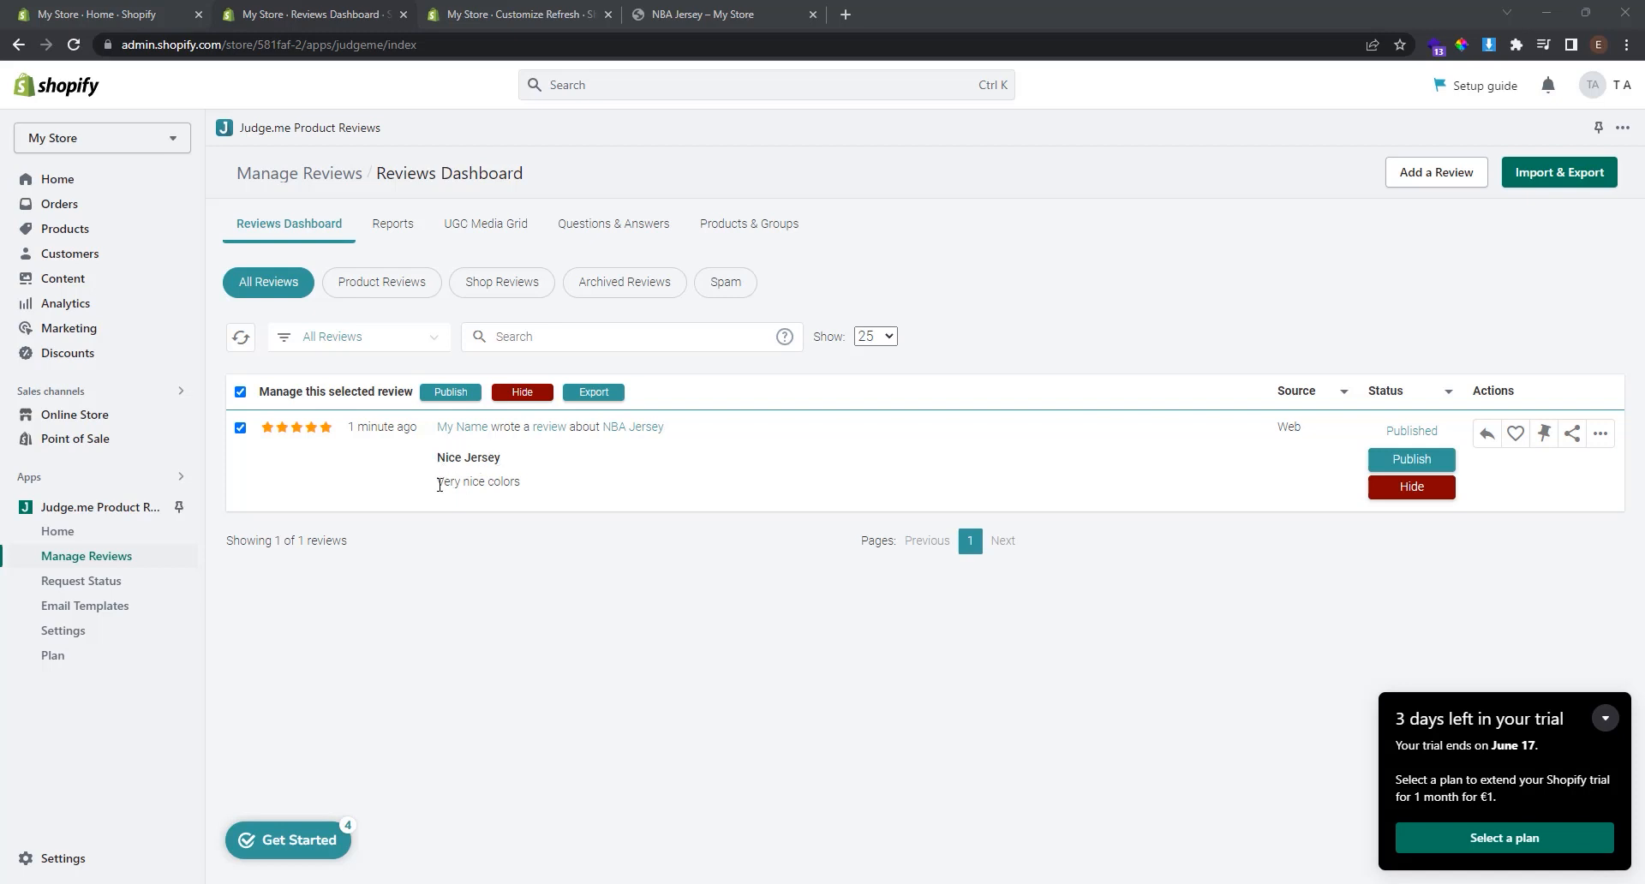
{"action": "left_click_drag", "start_coordinate": [438, 484], "coordinate": [548, 484]}
{"action": "left_click", "coordinate": [554, 486]}
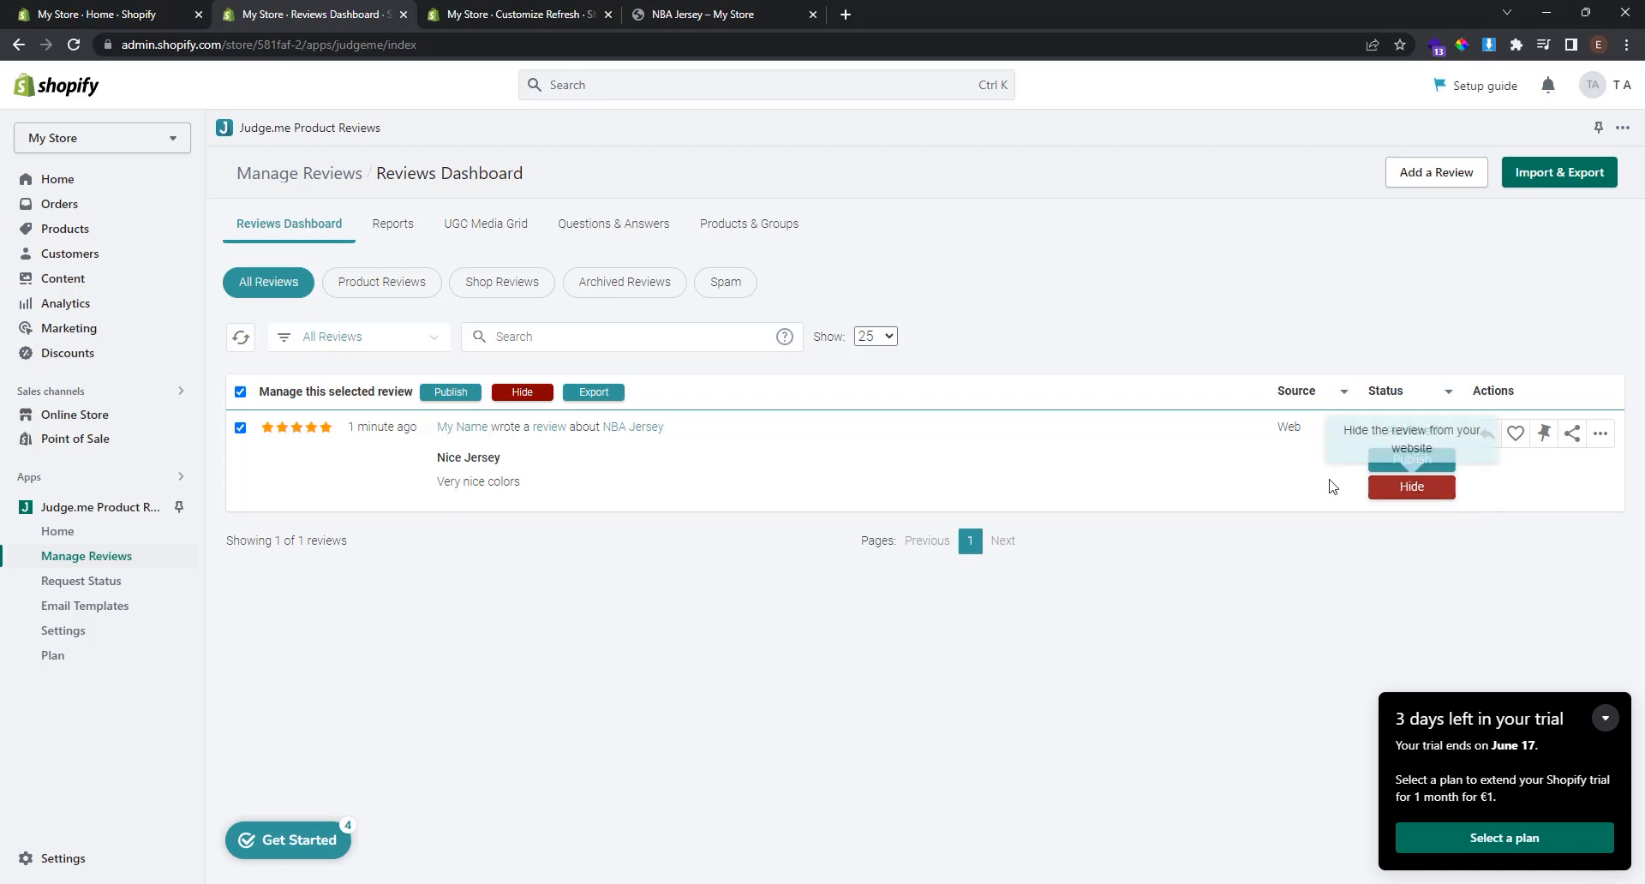
Check the Product, Shop, Archived and Spam review filters.
{"action": "left_click", "coordinate": [360, 292]}
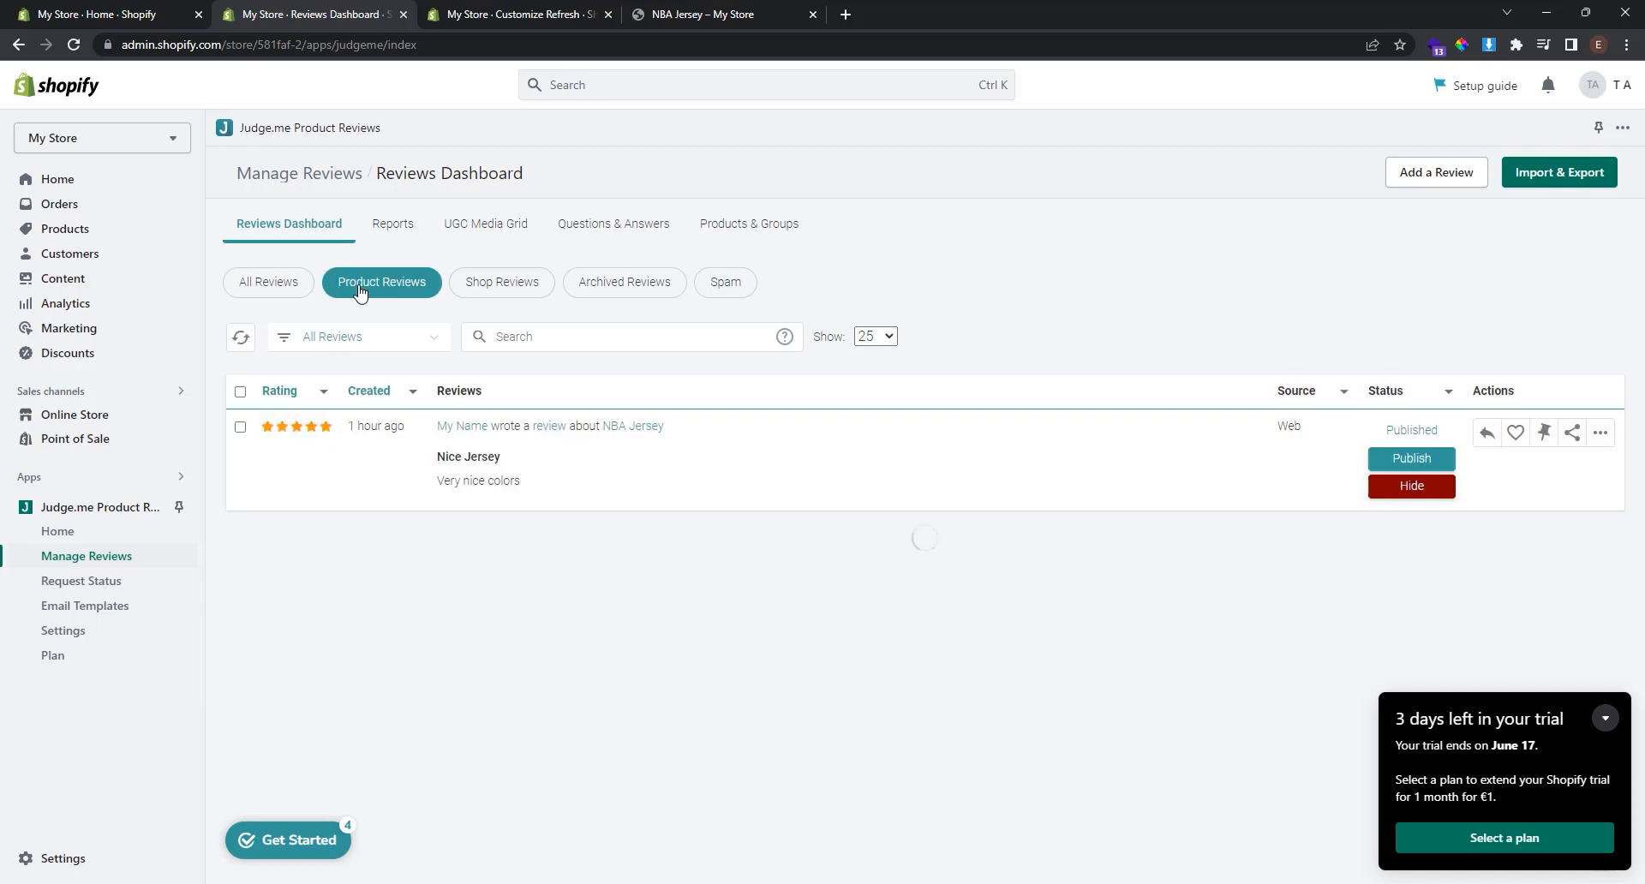
{"action": "left_click", "coordinate": [508, 287]}
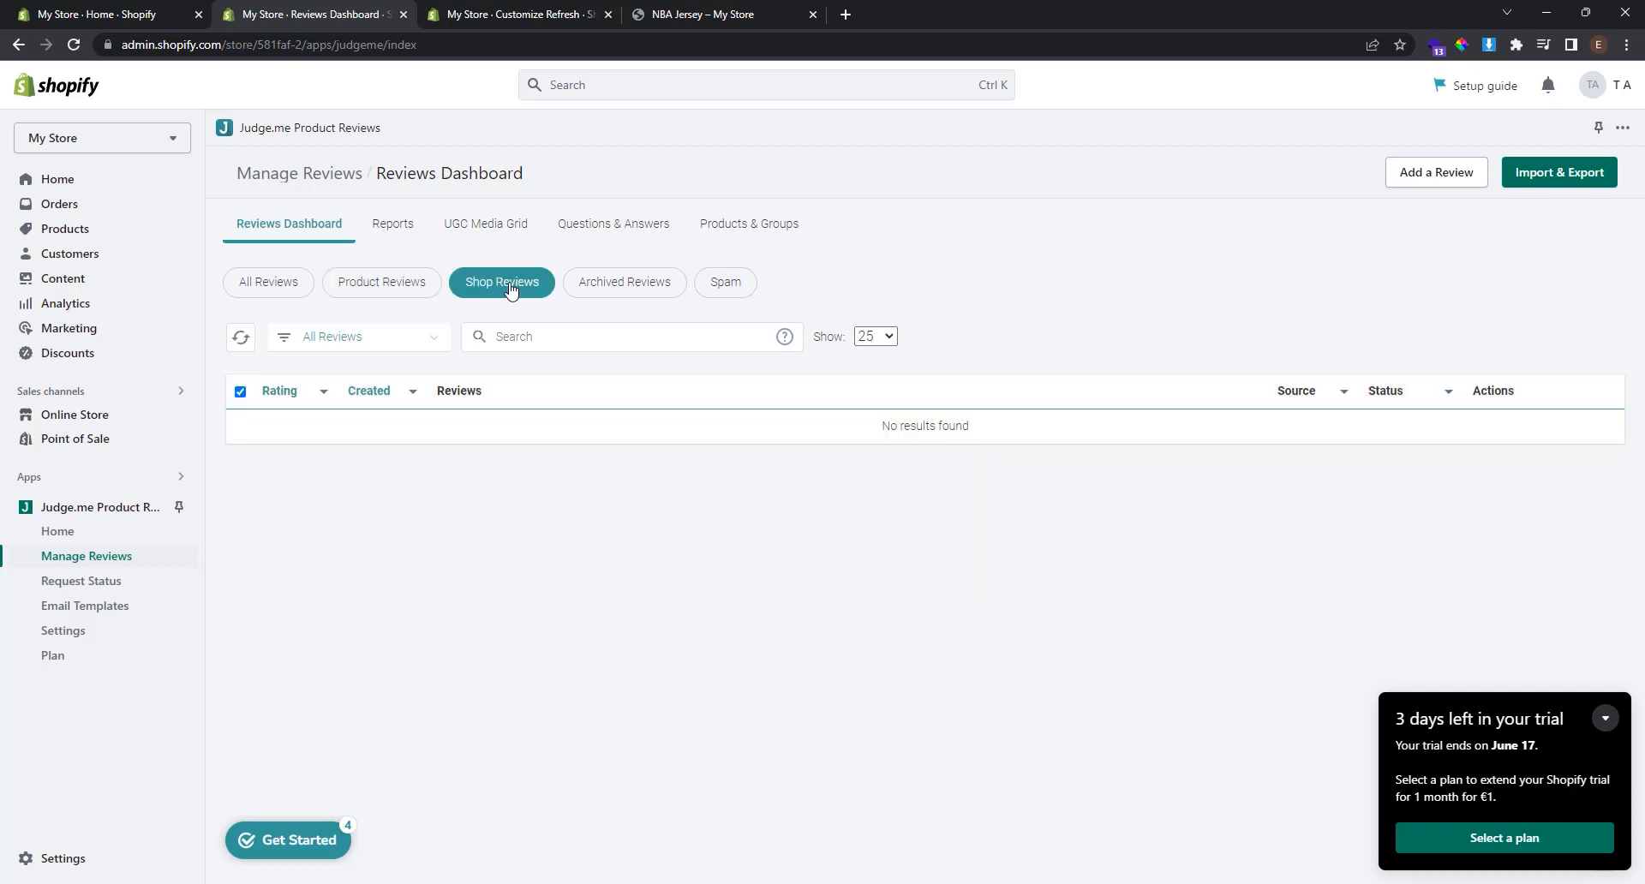
{"action": "left_click", "coordinate": [617, 286]}
{"action": "left_click", "coordinate": [725, 287]}
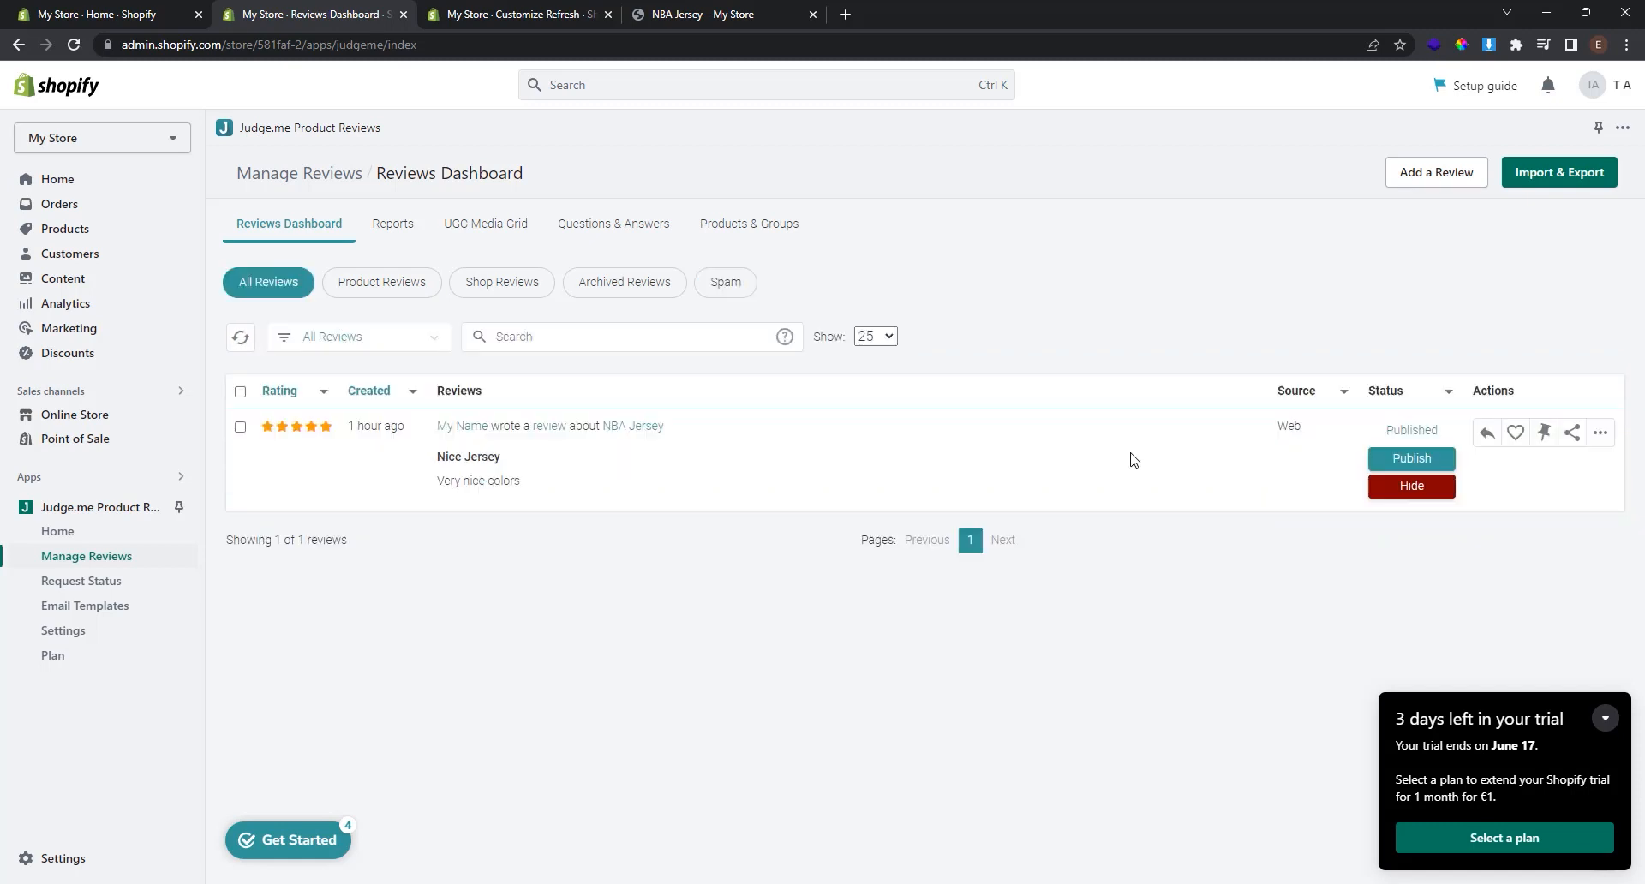
Preview the Nice Jersey review on the NBA Jersey page, then publish it from the dashboard.
{"action": "left_click", "coordinate": [549, 431]}
{"action": "scroll", "coordinate": [549, 435], "scroll_direction": "up", "scroll_amount": 5}
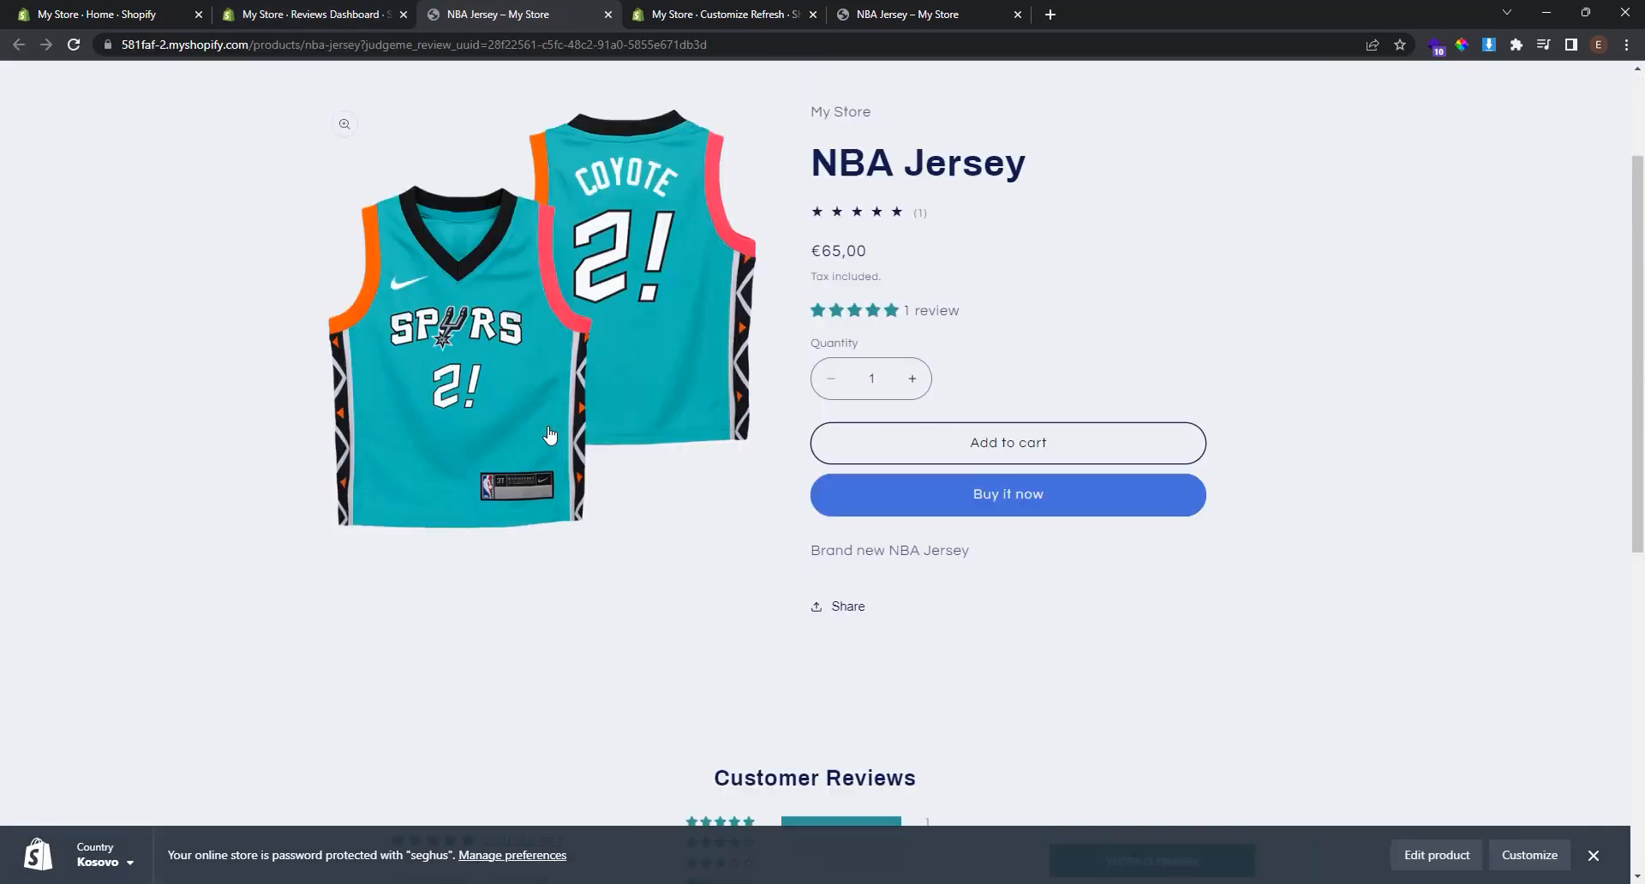
{"action": "scroll", "coordinate": [549, 435], "scroll_direction": "down", "scroll_amount": 5}
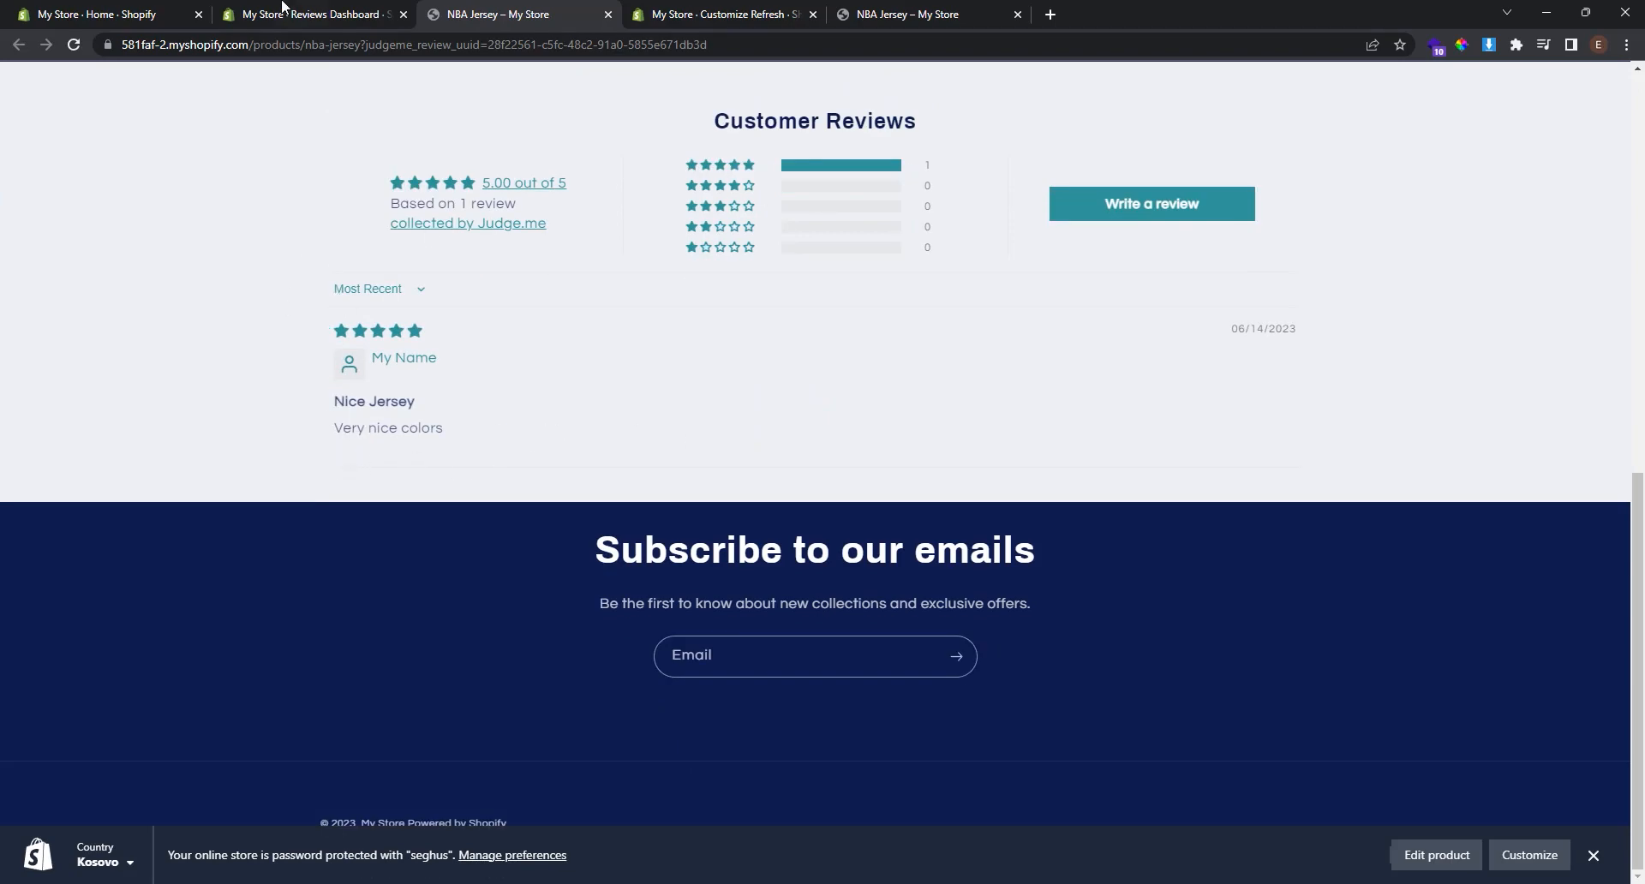
{"action": "left_click", "coordinate": [283, 7]}
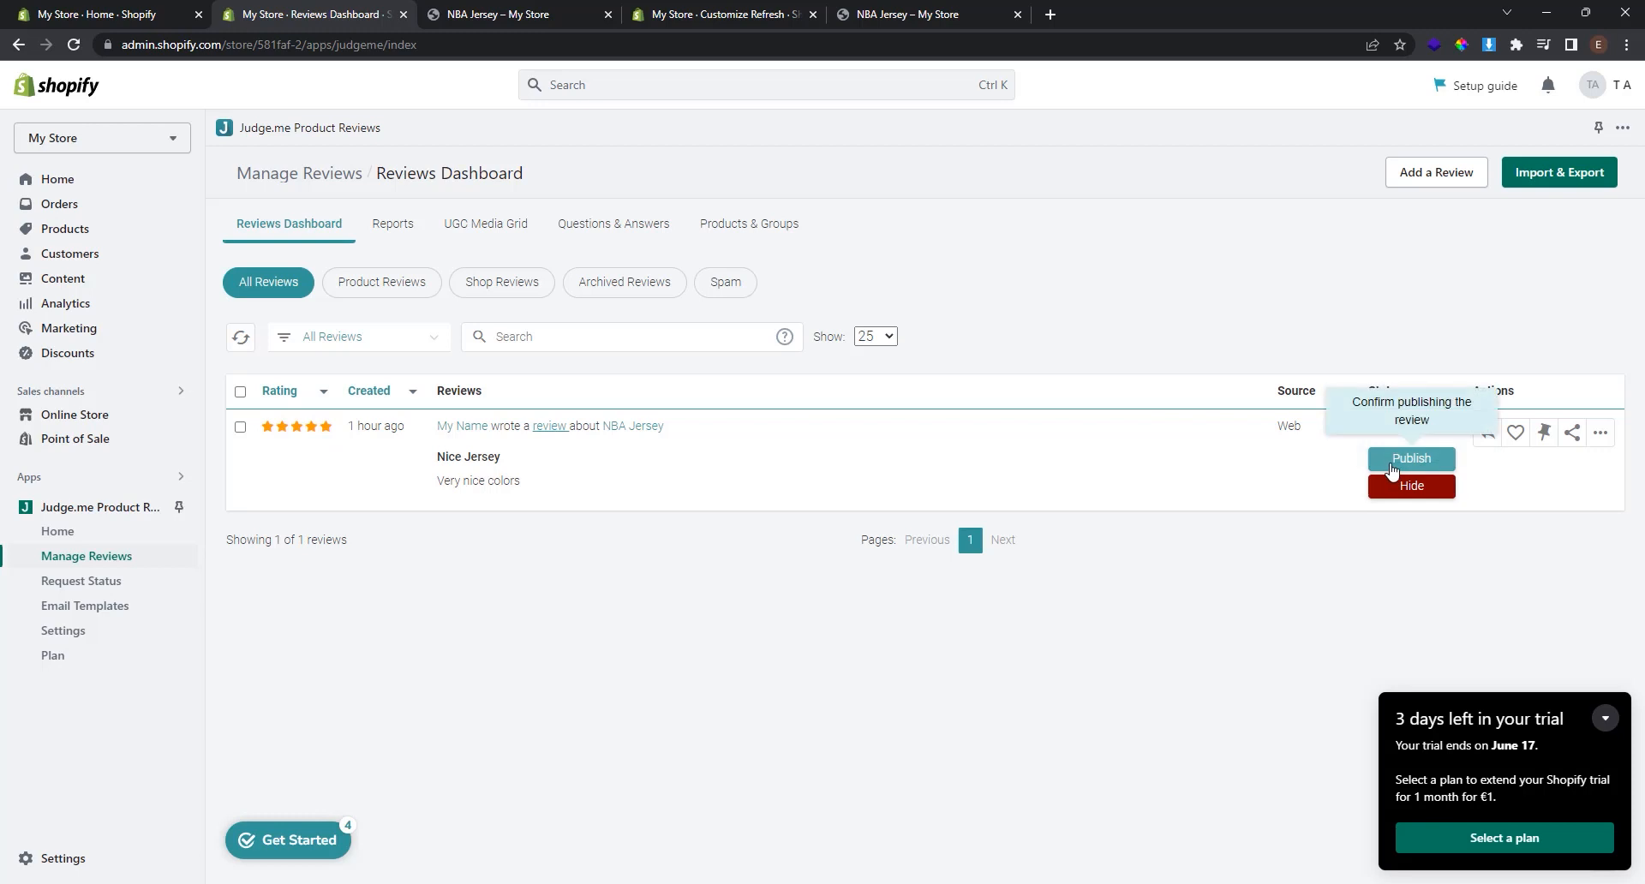
{"action": "left_click", "coordinate": [1390, 471]}
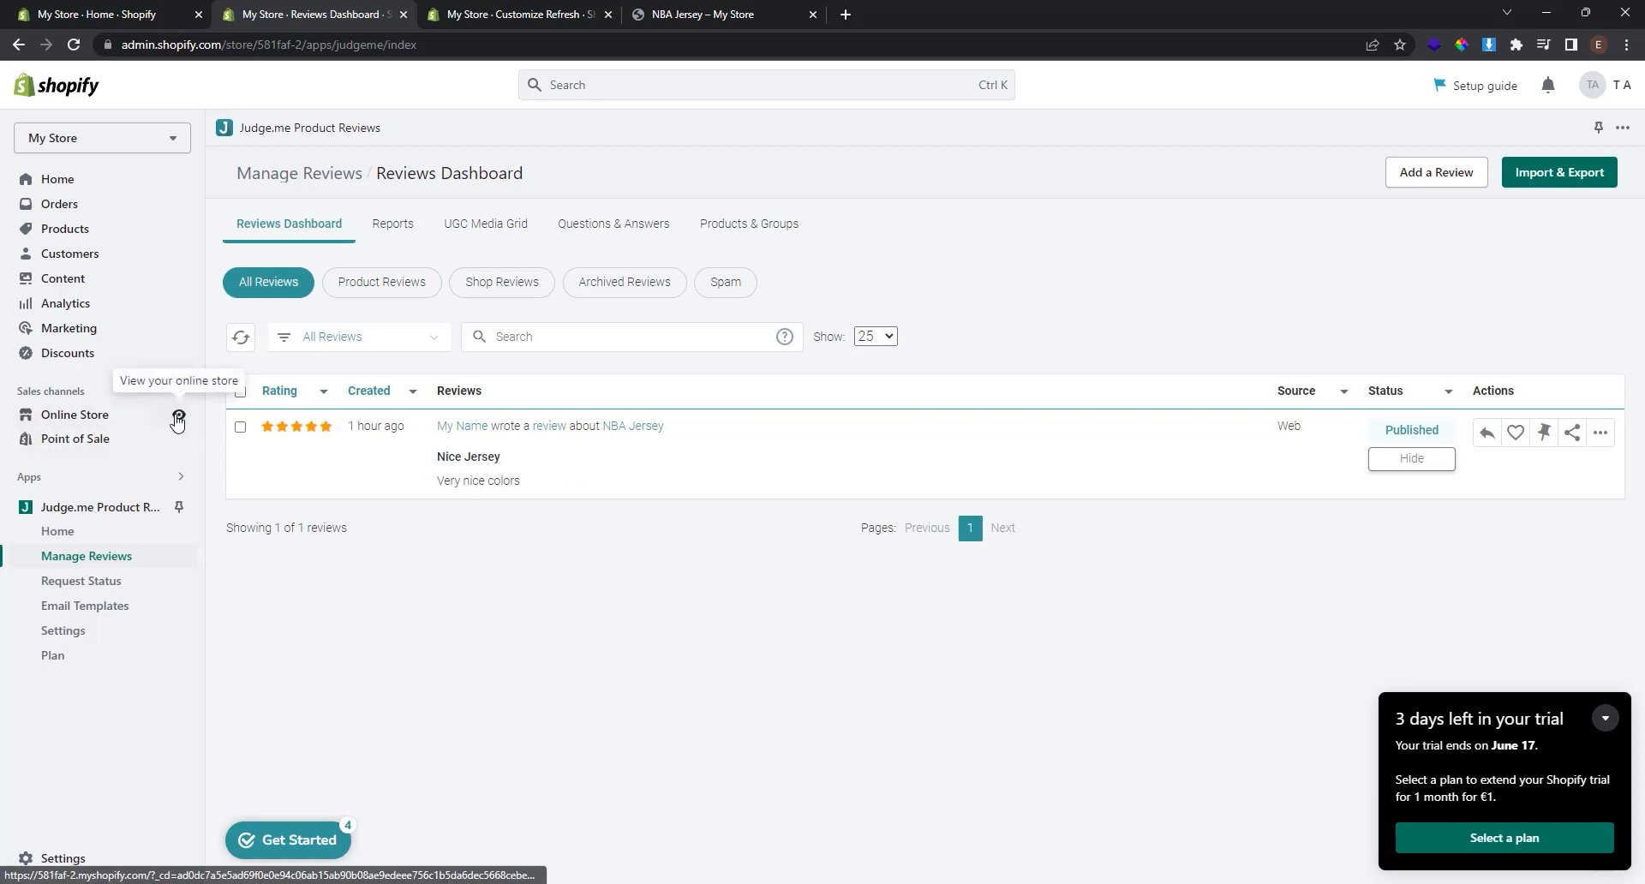
Open NBA Jersey from the storefront Catalog and jump to its '1 review' Customer Reviews section.
{"action": "left_click", "coordinate": [178, 419]}
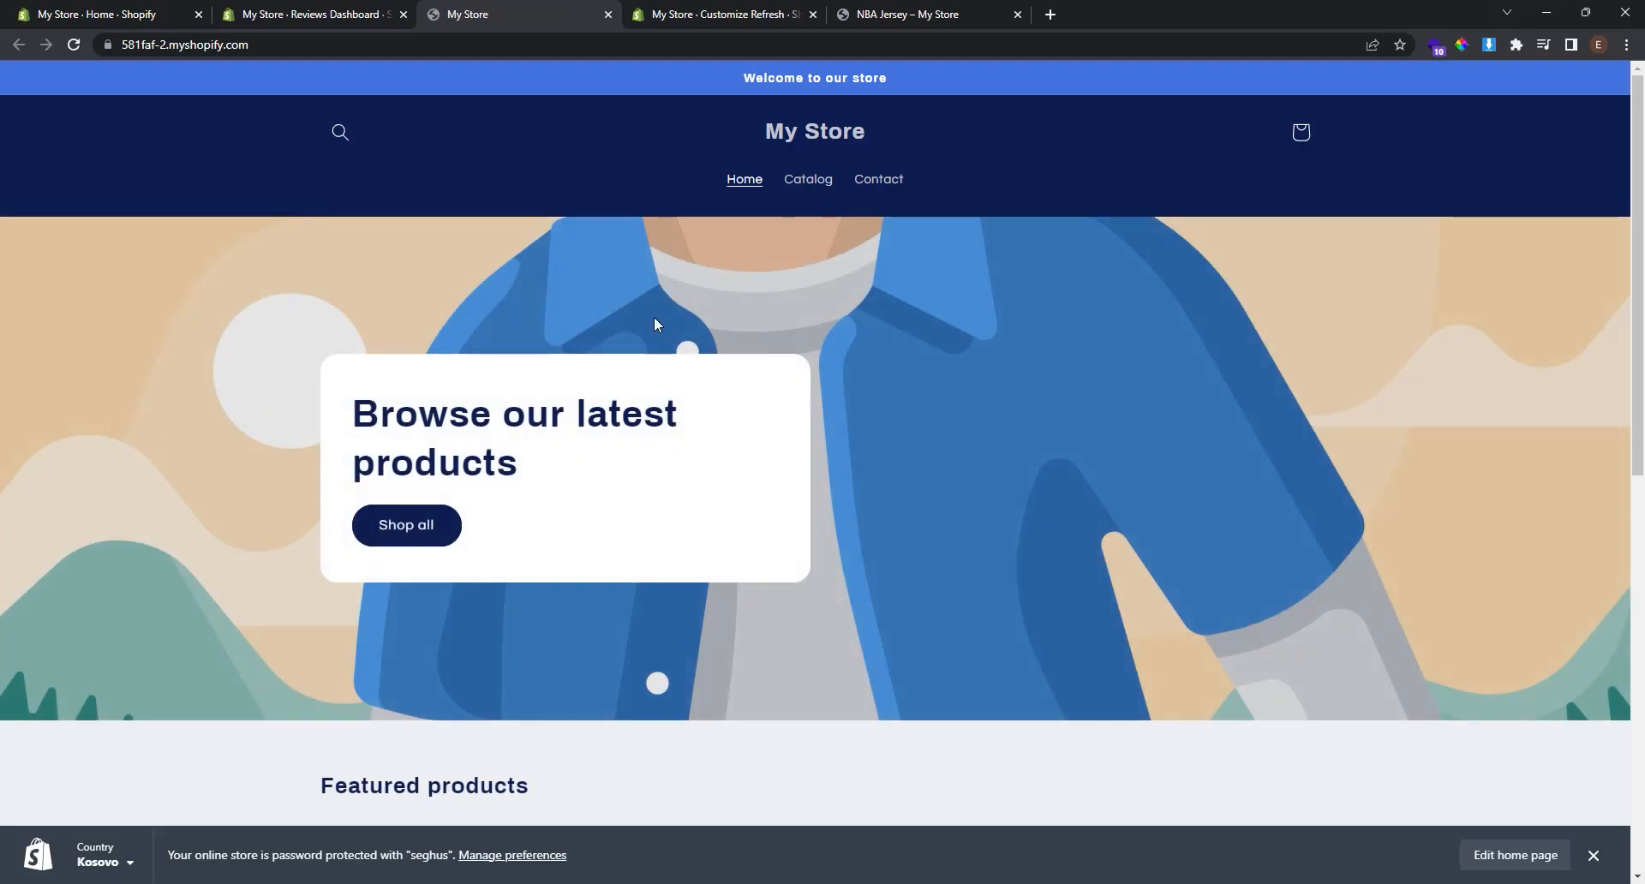
{"action": "left_click", "coordinate": [788, 184]}
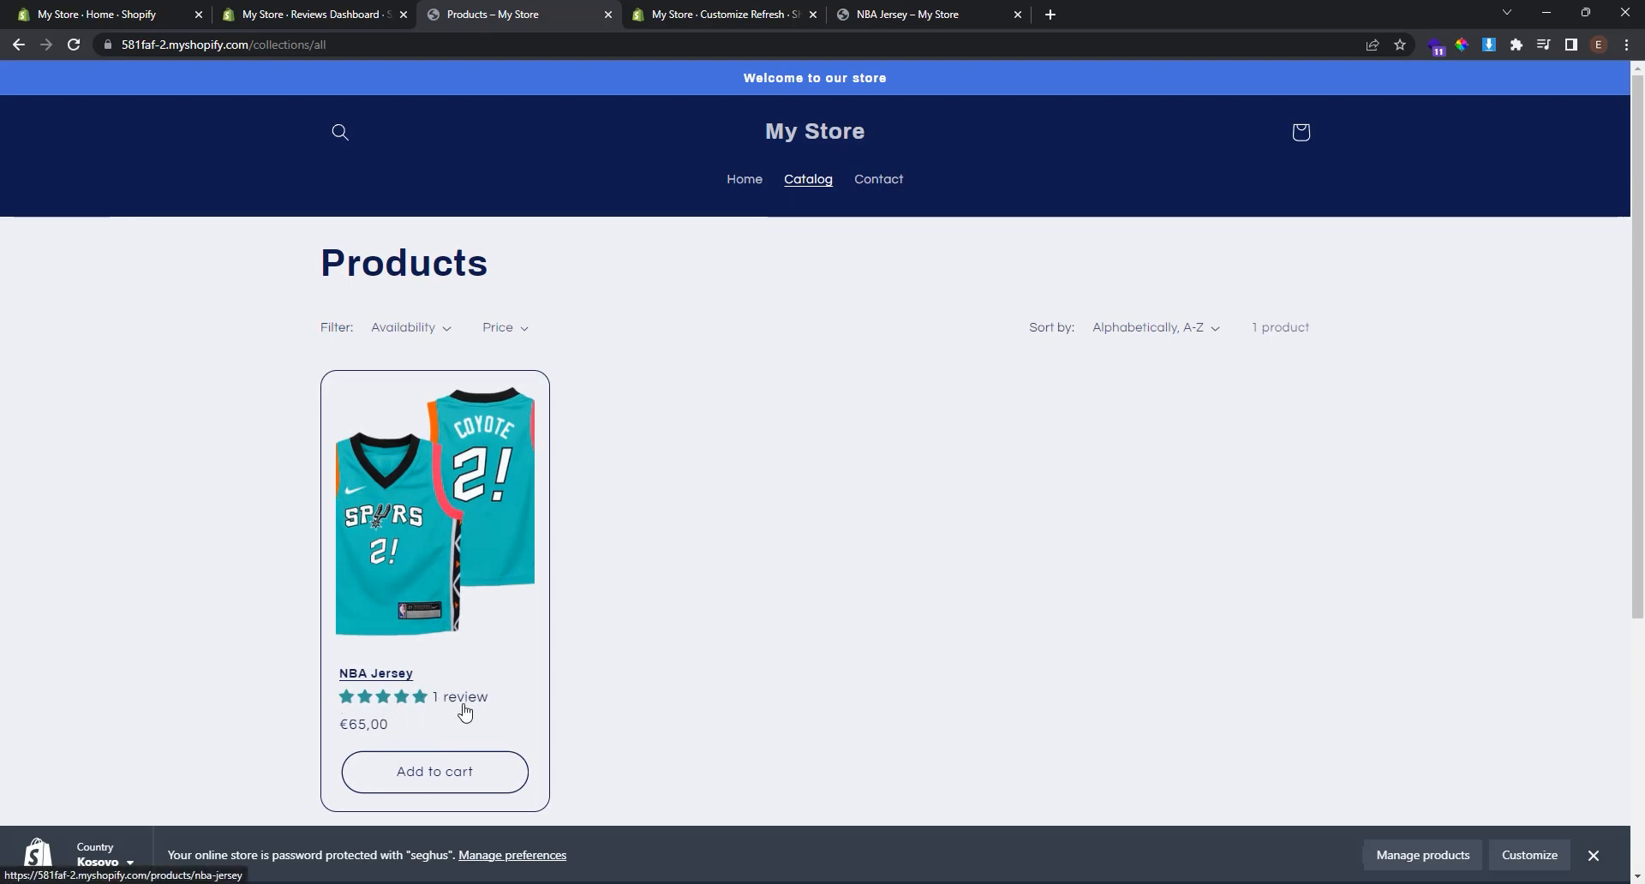
{"action": "left_click", "coordinate": [463, 583]}
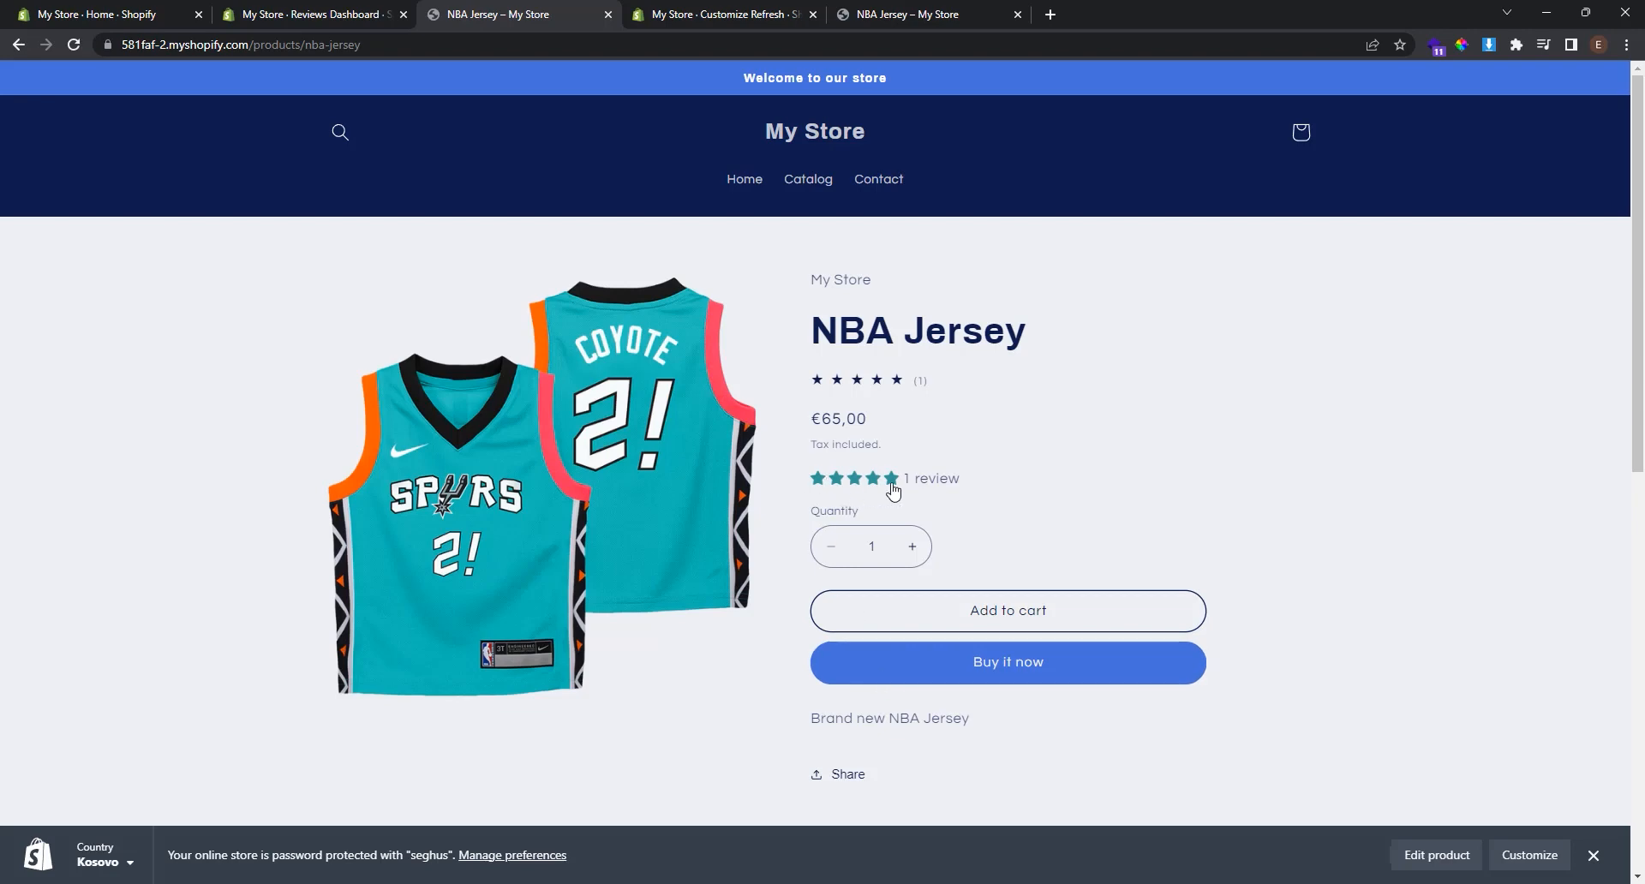
{"action": "left_click", "coordinate": [954, 490]}
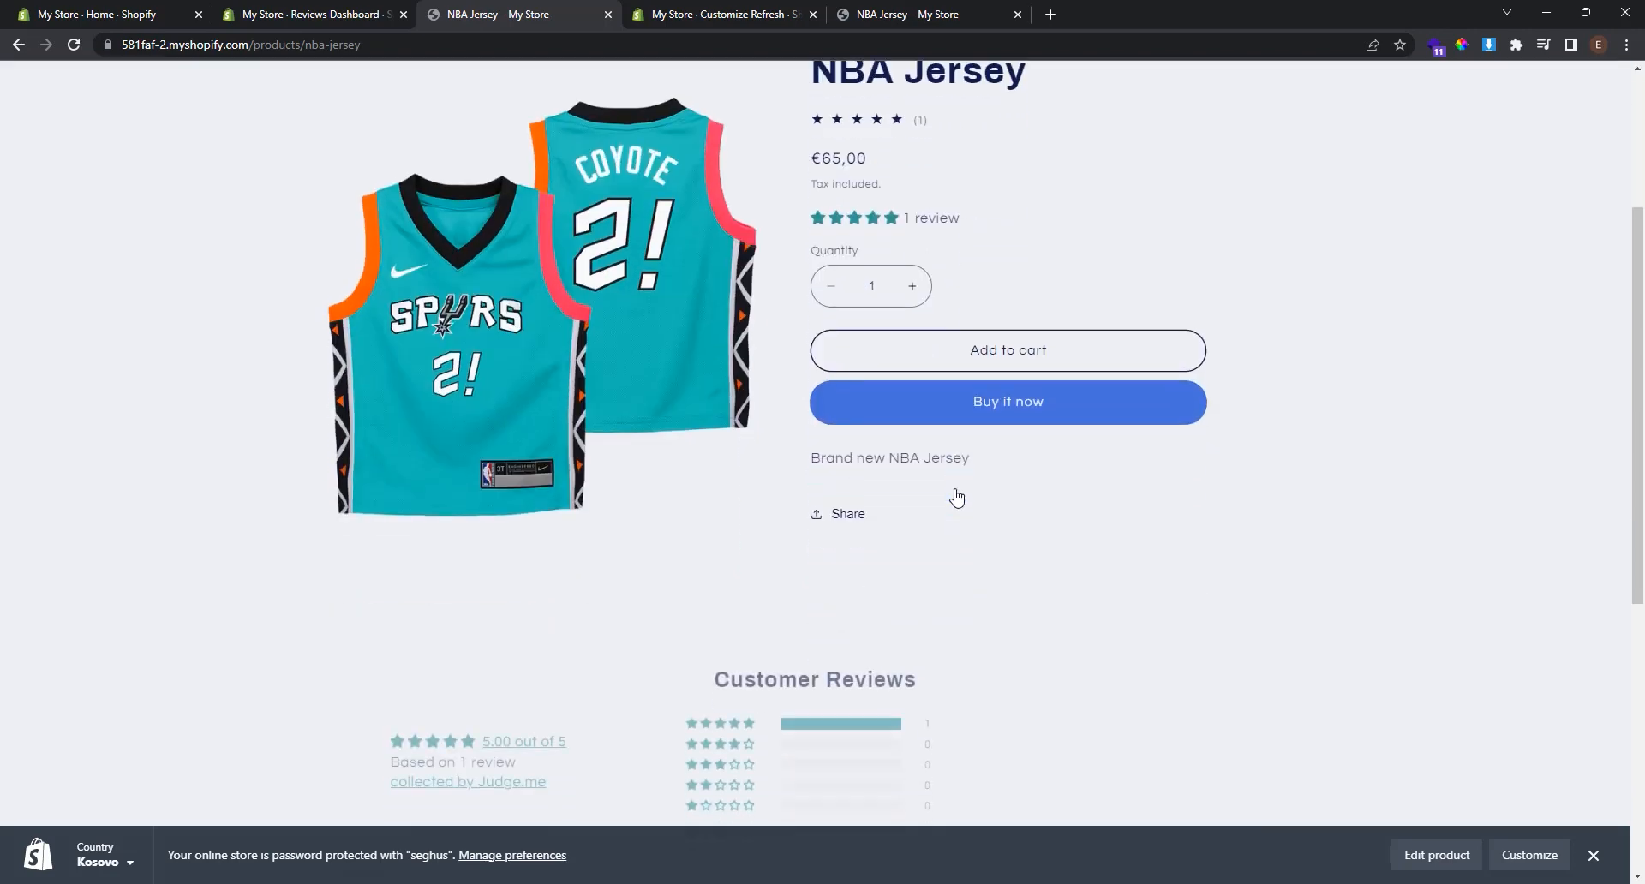